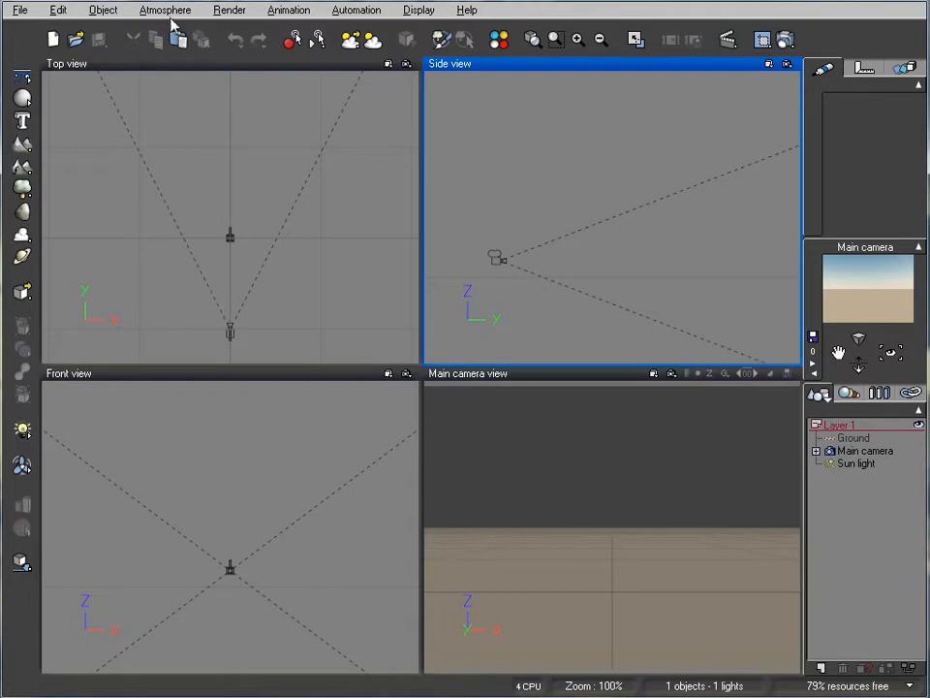
# - Load the Default atmosphere from the Physical collection into the scene
pyautogui.click(169, 12)
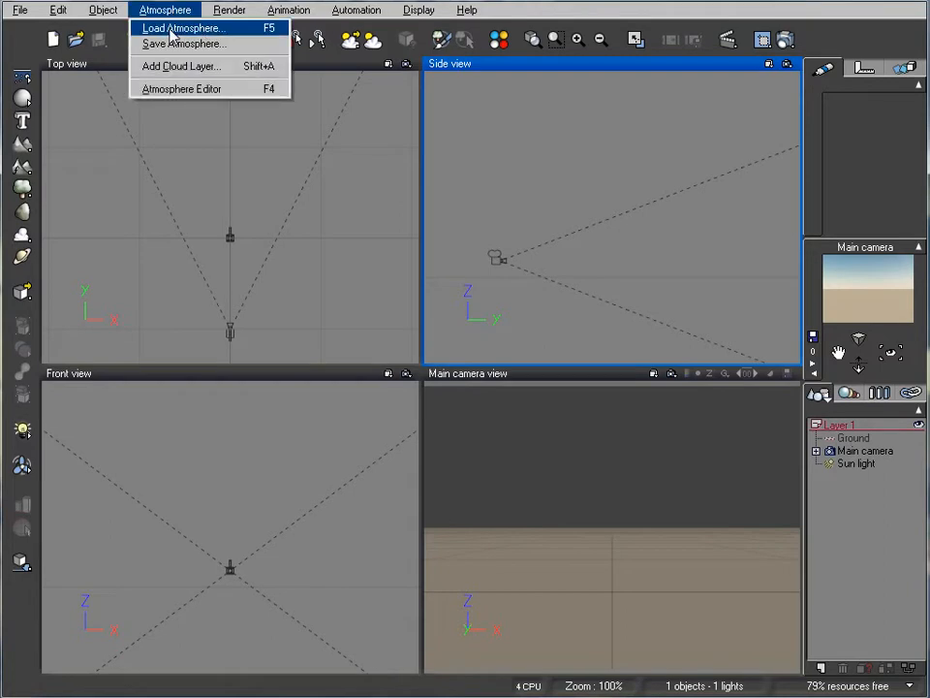
pyautogui.click(180, 28)
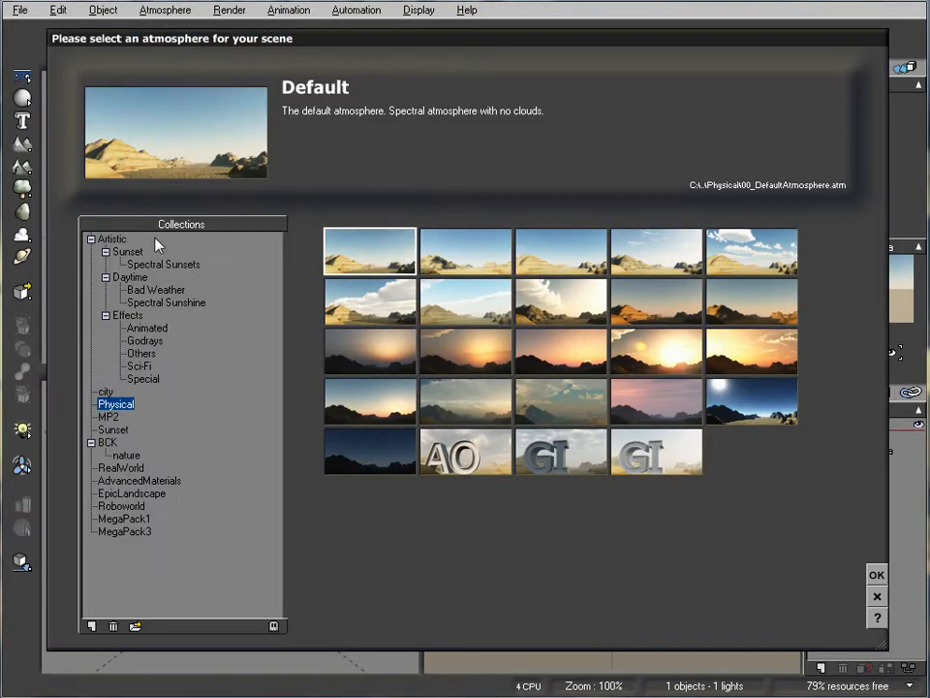
pyautogui.click(880, 575)
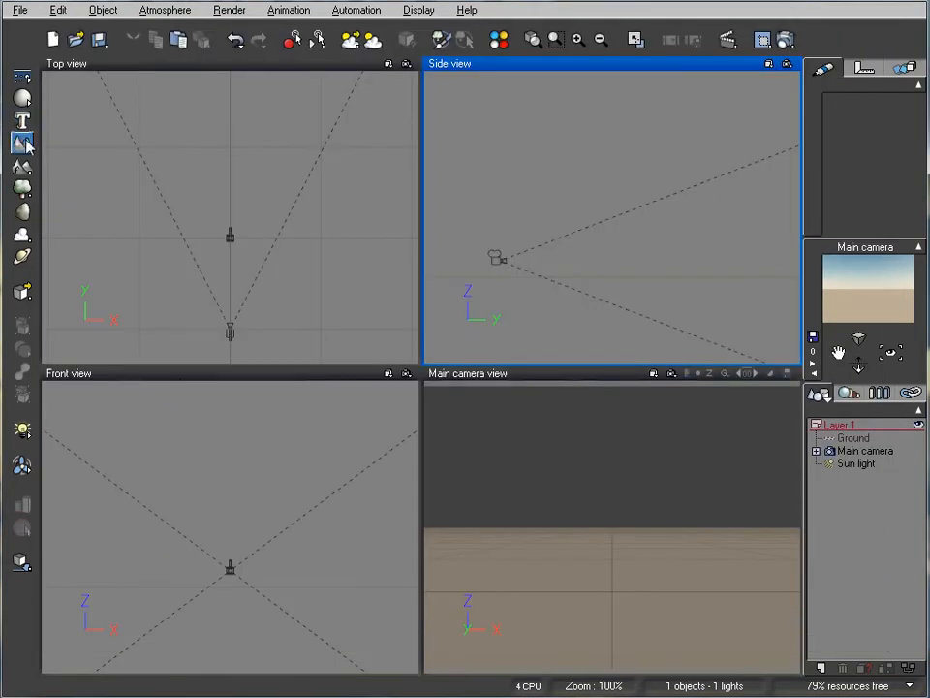
# - Add a standard terrain and stretch it along Y, away from the camera, to nearly three times its original length
pyautogui.click(23, 144)
pyautogui.scroll(-3, 257, 171)
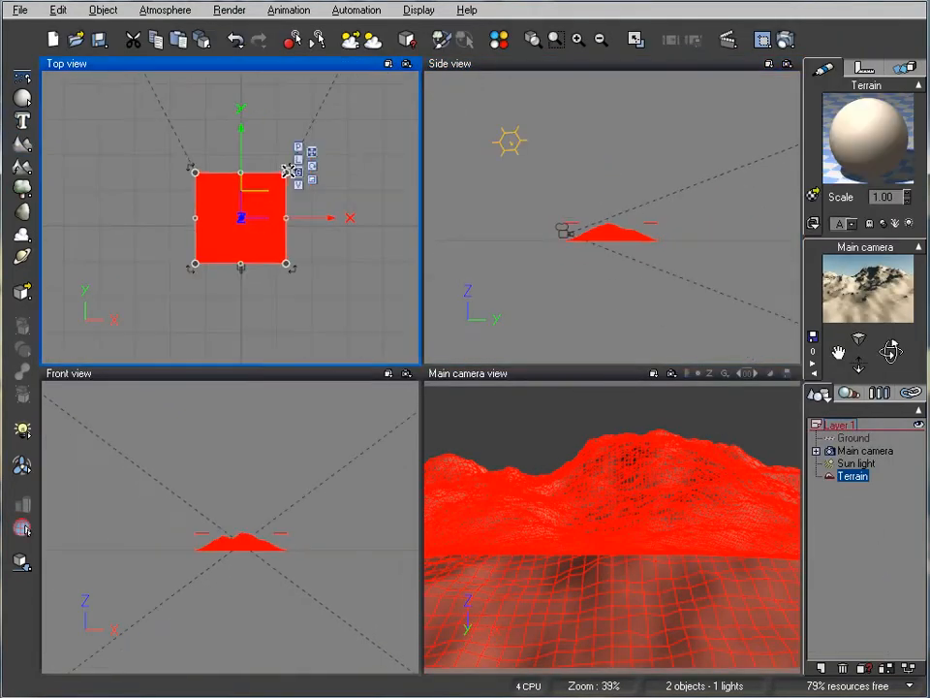
pyautogui.moveTo(283, 211); pyautogui.dragTo(283, 224, button='right')
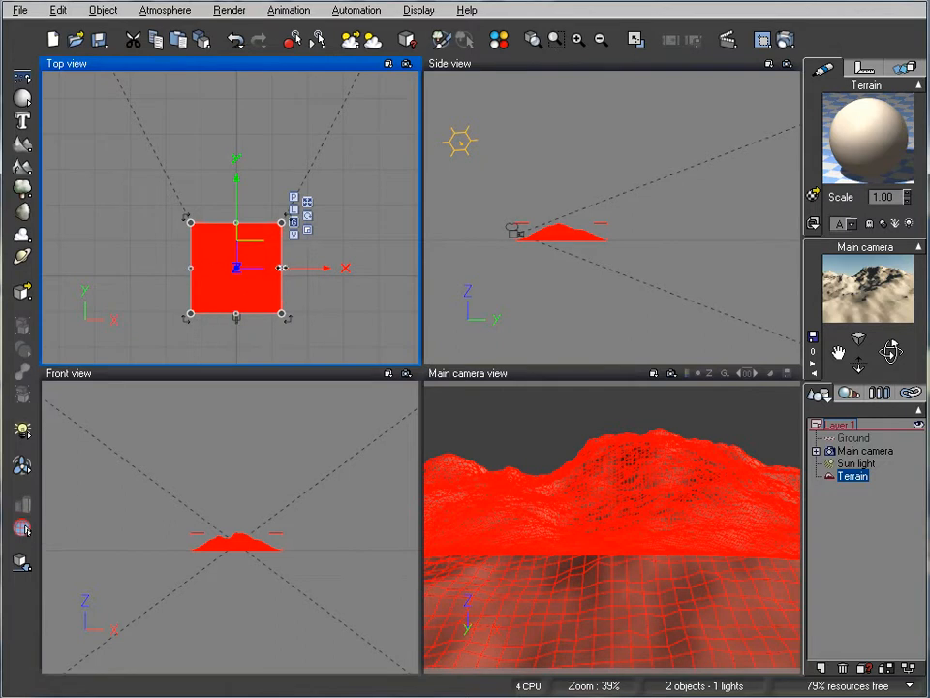
pyautogui.moveTo(236, 224)
pyautogui.mouseDown()
pyautogui.moveTo(239, 87)
pyautogui.moveTo(233, 221)
pyautogui.mouseUp()
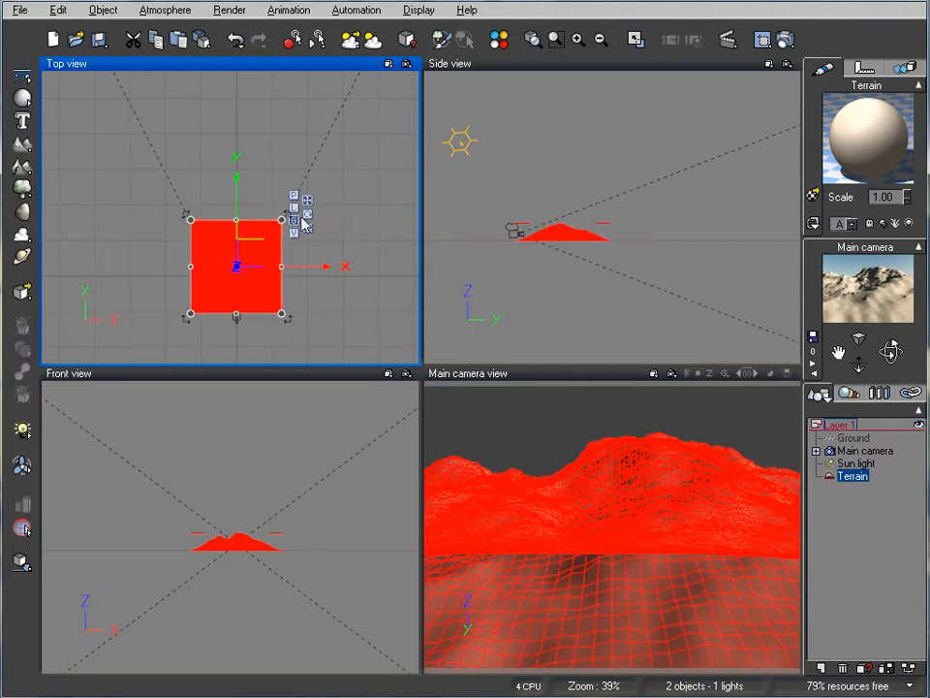
pyautogui.click(566, 234)
pyautogui.moveTo(611, 216); pyautogui.dragTo(780, 230)
pyautogui.click(293, 230)
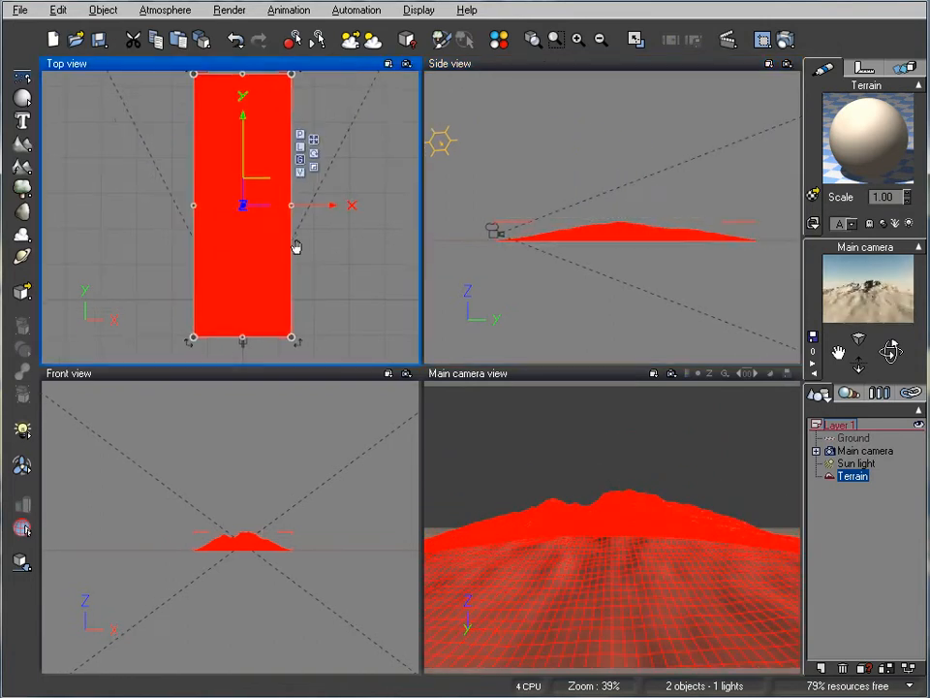
# - Widen the terrain along X on both sides until it is almost square in the Top view
pyautogui.moveTo(303, 207); pyautogui.dragTo(347, 207)
pyautogui.moveTo(197, 209); pyautogui.dragTo(141, 210)
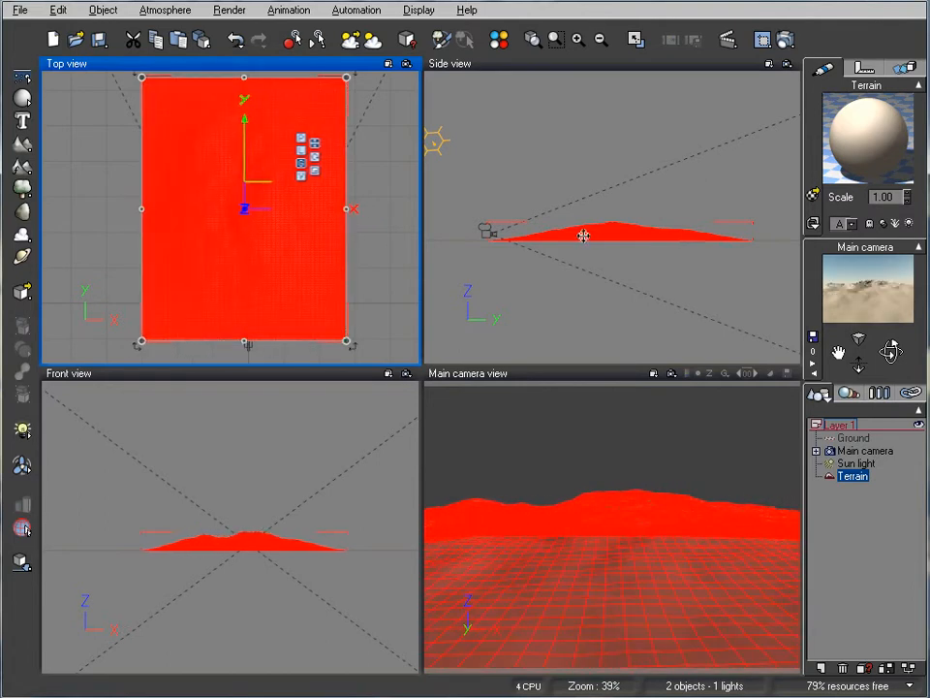
pyautogui.click(584, 233)
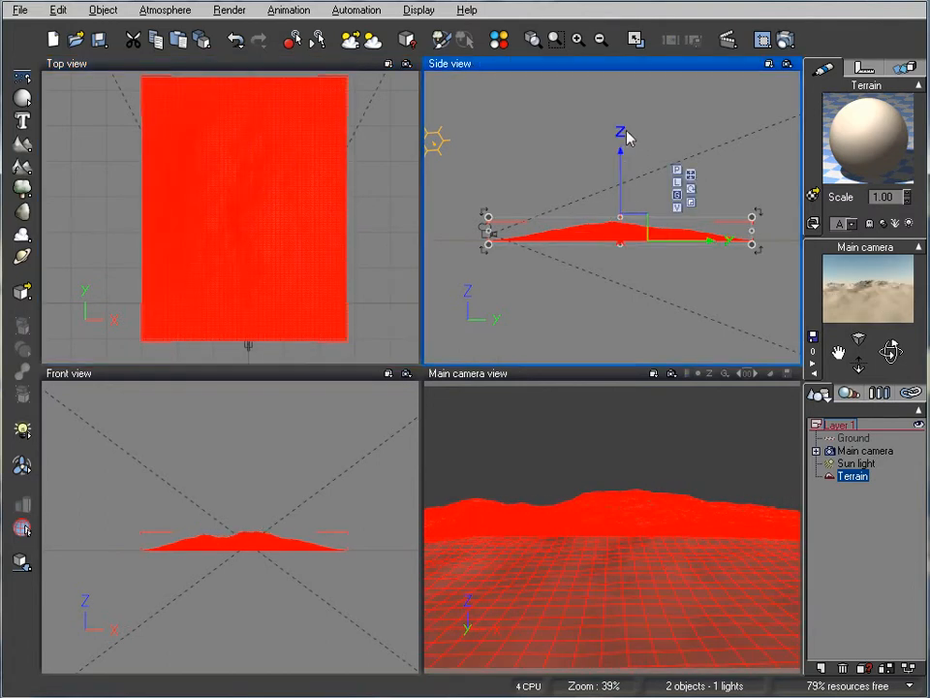
pyautogui.moveTo(155, 195); pyautogui.dragTo(164, 162)
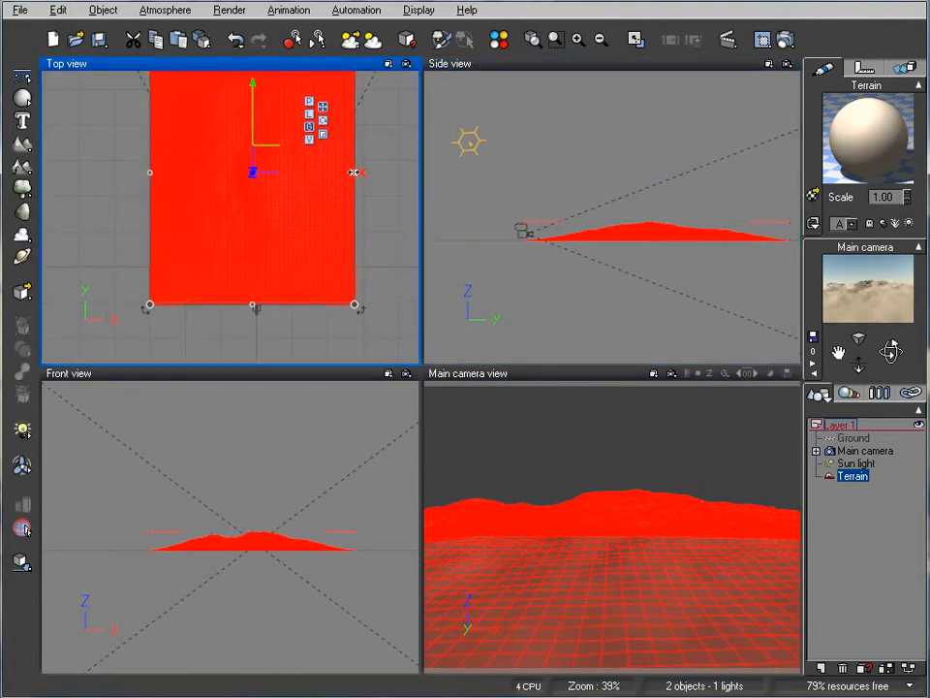
pyautogui.moveTo(354, 171); pyautogui.dragTo(374, 172)
pyautogui.moveTo(151, 171); pyautogui.dragTo(121, 172)
pyautogui.moveTo(203, 176); pyautogui.dragTo(213, 212)
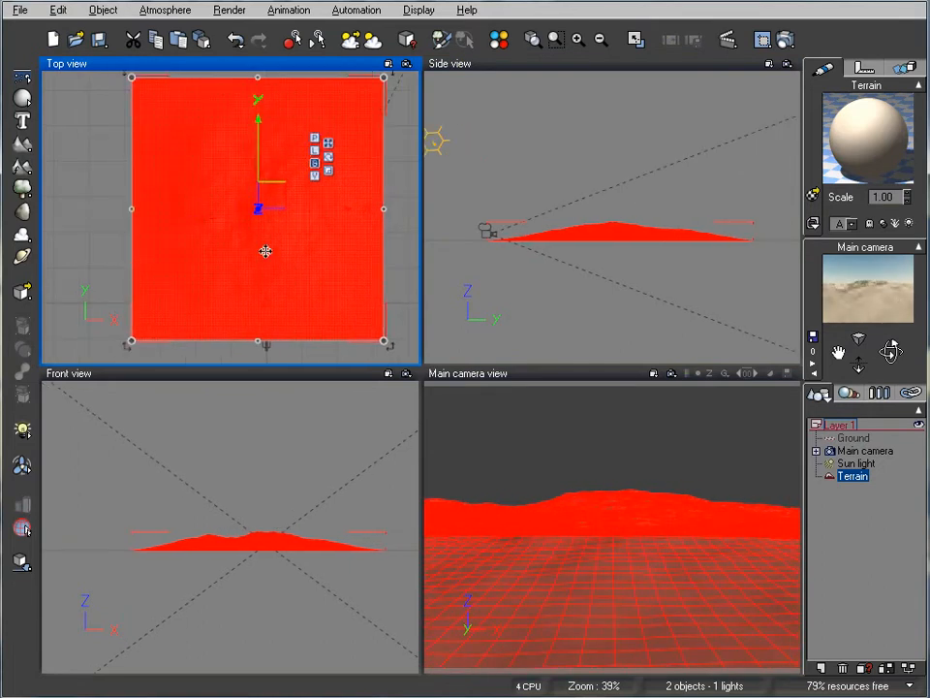
# - Open the terrain for editing, reset it to flat, and raise its resolution to 1024x1024
pyautogui.rightClick(220, 207)
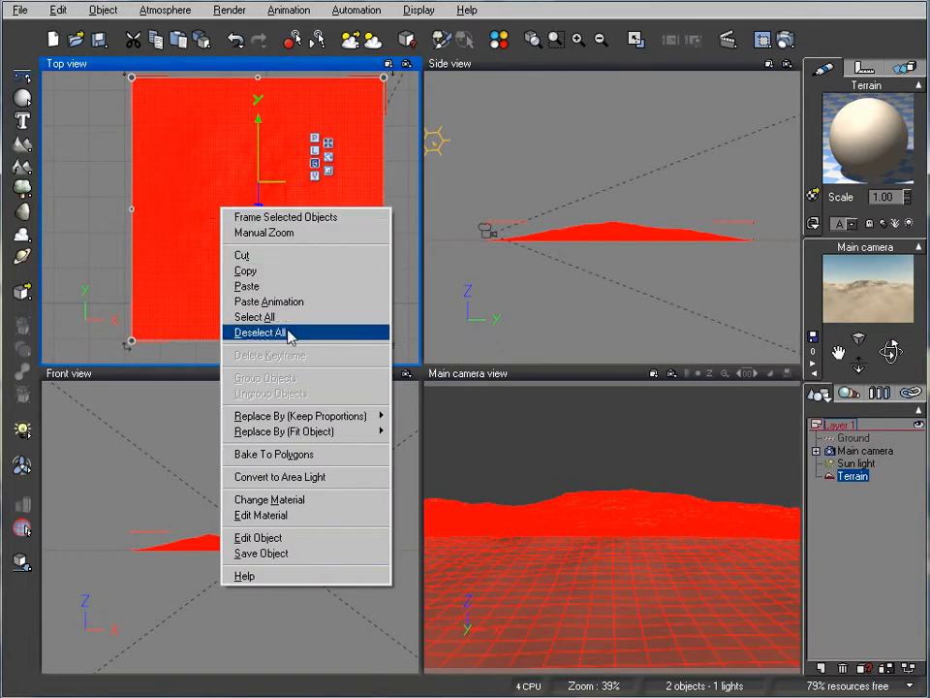
pyautogui.click(318, 548)
pyautogui.moveTo(473, 126); pyautogui.dragTo(482, 93)
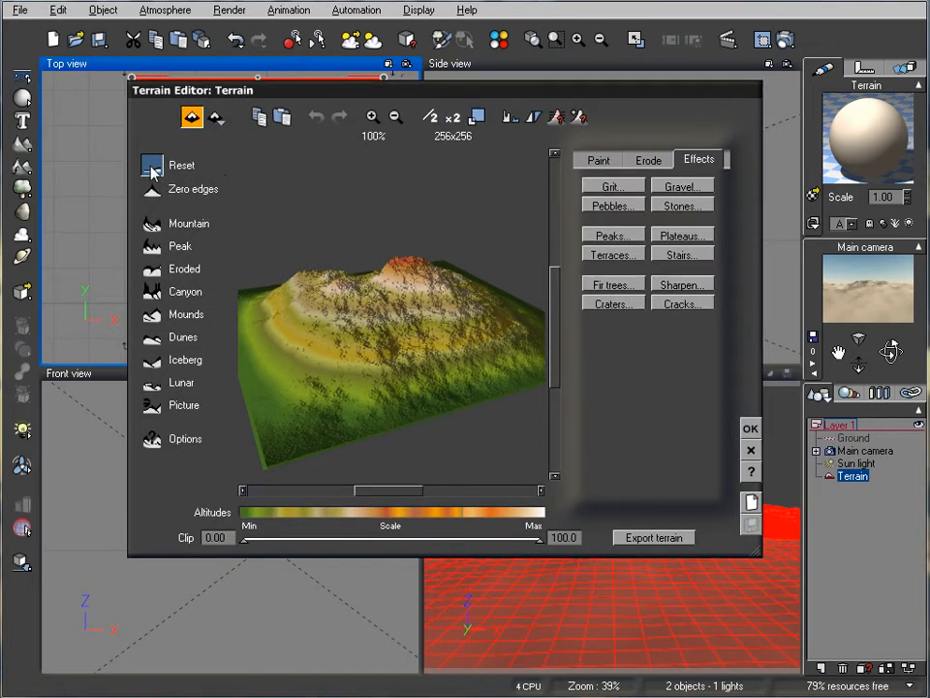
pyautogui.click(153, 169)
pyautogui.click(453, 117)
pyautogui.click(452, 117)
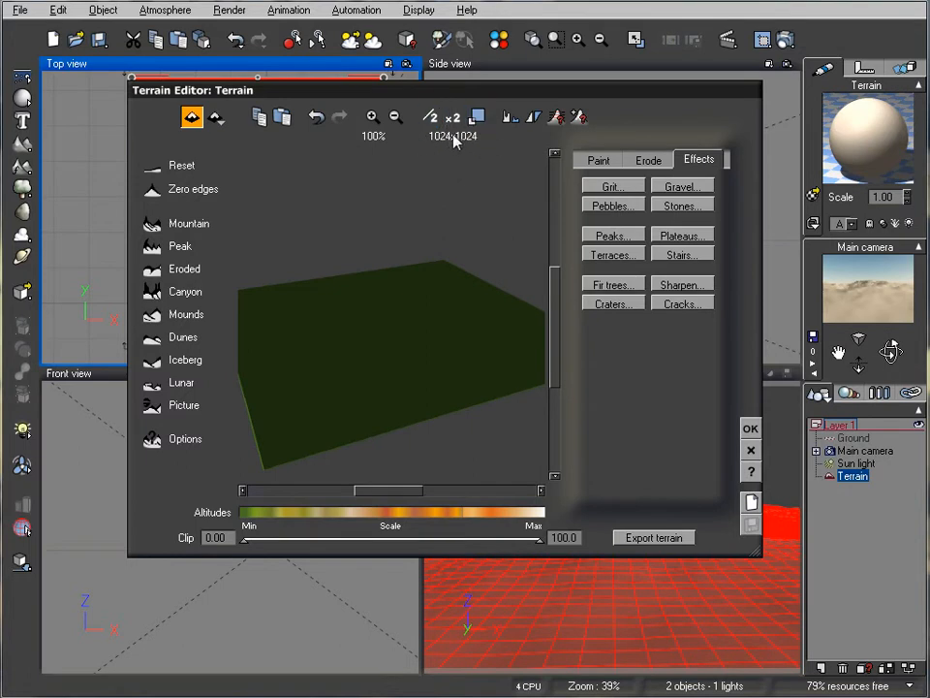
# - Shape the terrain with Dunes, roughen it with the Grit and Pebbles effects, and accept the edit
pyautogui.click(152, 337)
pyautogui.moveTo(425, 295); pyautogui.dragTo(405, 297)
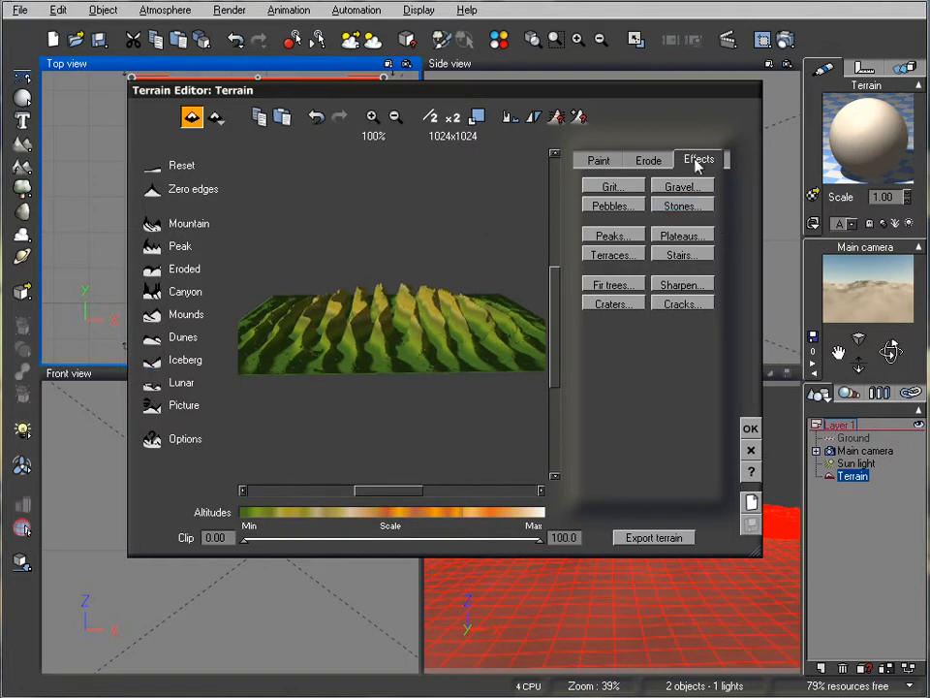
pyautogui.click(614, 188)
pyautogui.click(625, 208)
pyautogui.moveTo(426, 273); pyautogui.dragTo(326, 344)
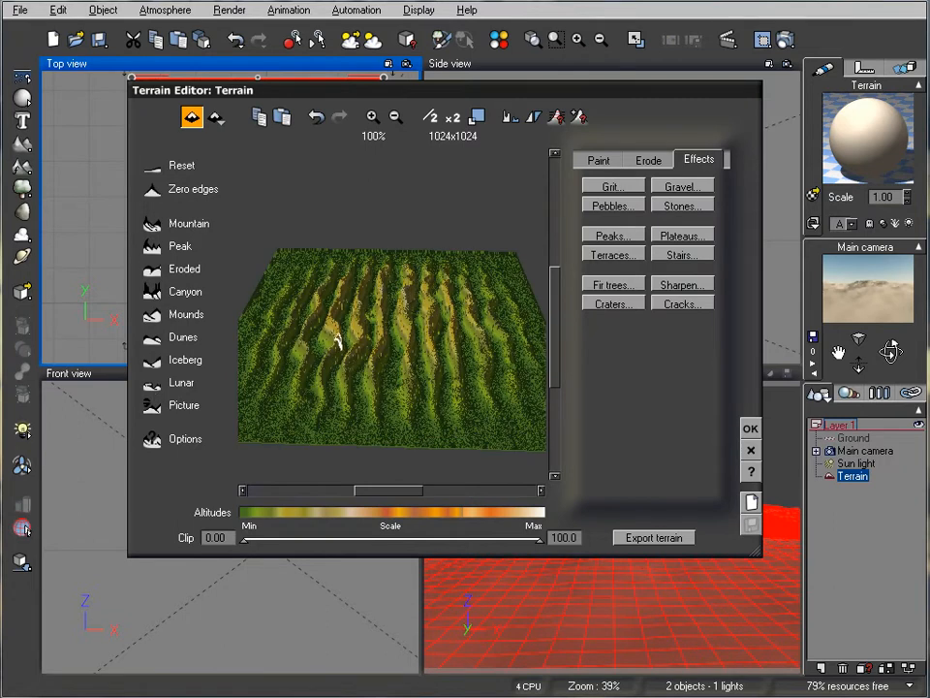
pyautogui.moveTo(407, 380); pyautogui.dragTo(424, 364)
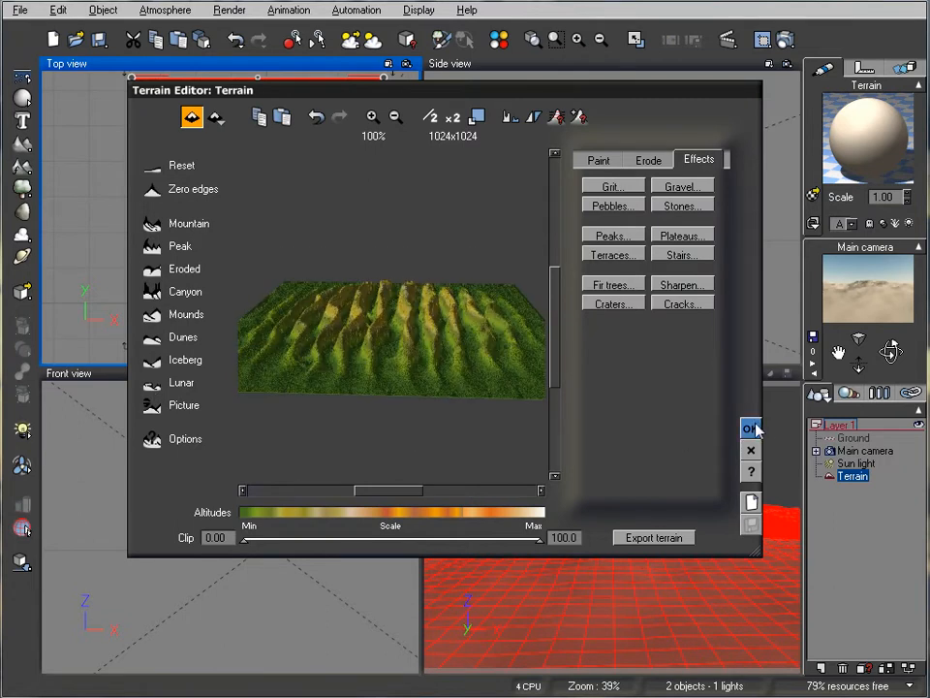
pyautogui.click(752, 428)
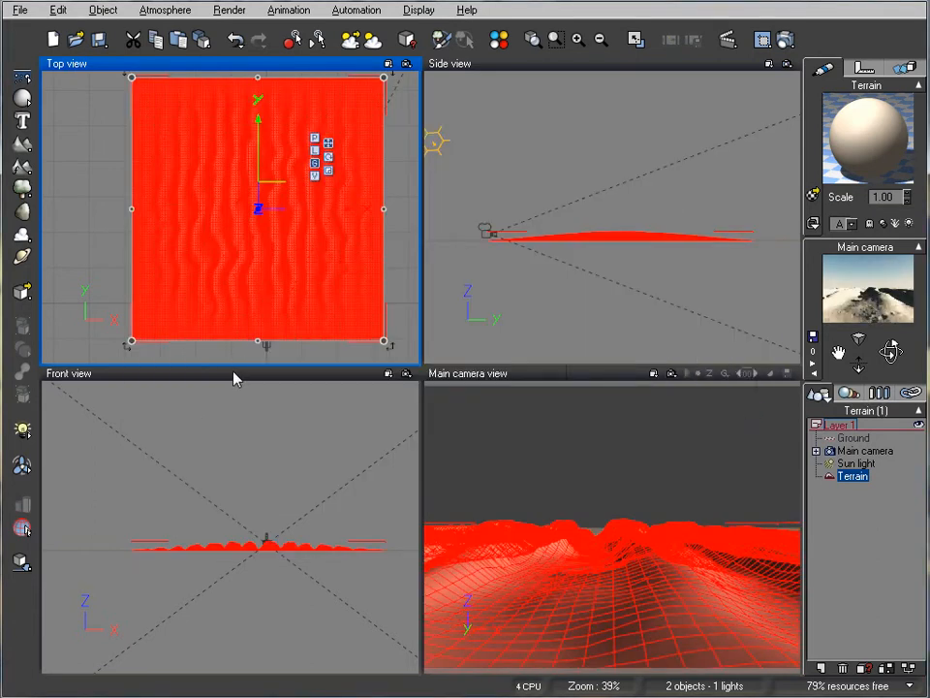
# - Twist the dune terrain in the enlarged Front view to a Z=>Y value of about -27 so the crests lean sideways
pyautogui.doubleClick(353, 378)
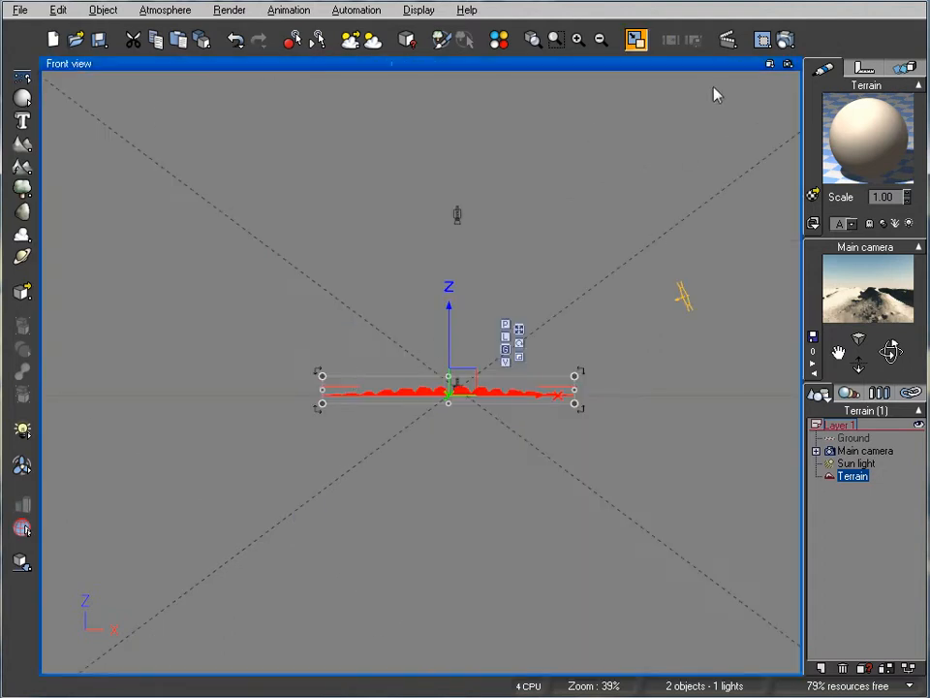
pyautogui.doubleClick(667, 68)
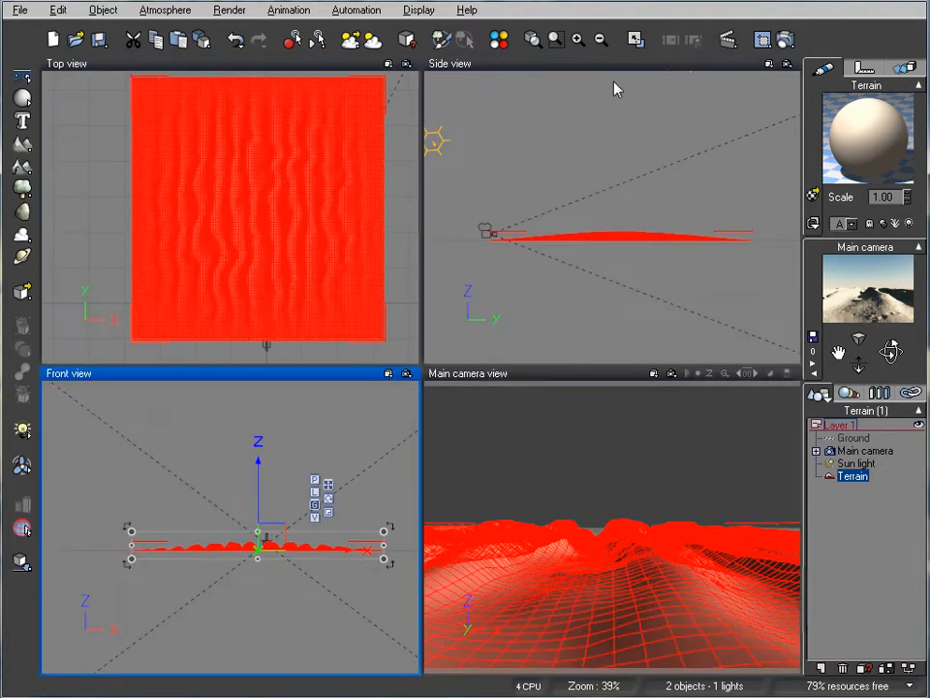
pyautogui.doubleClick(212, 376)
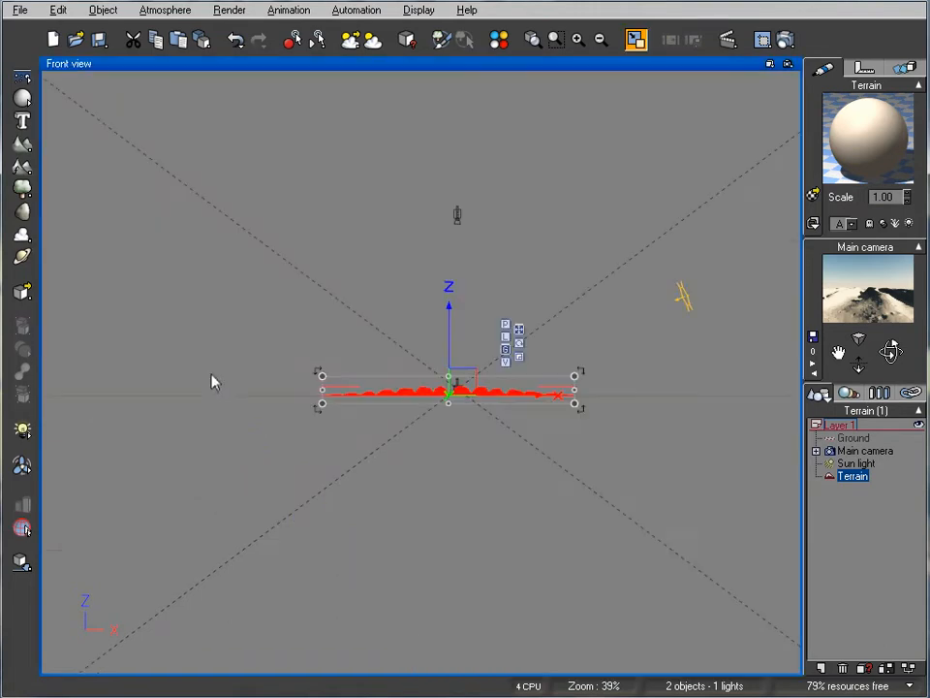
pyautogui.click(474, 434)
pyautogui.scroll(5, 474, 433)
pyautogui.scroll(-3, 474, 427)
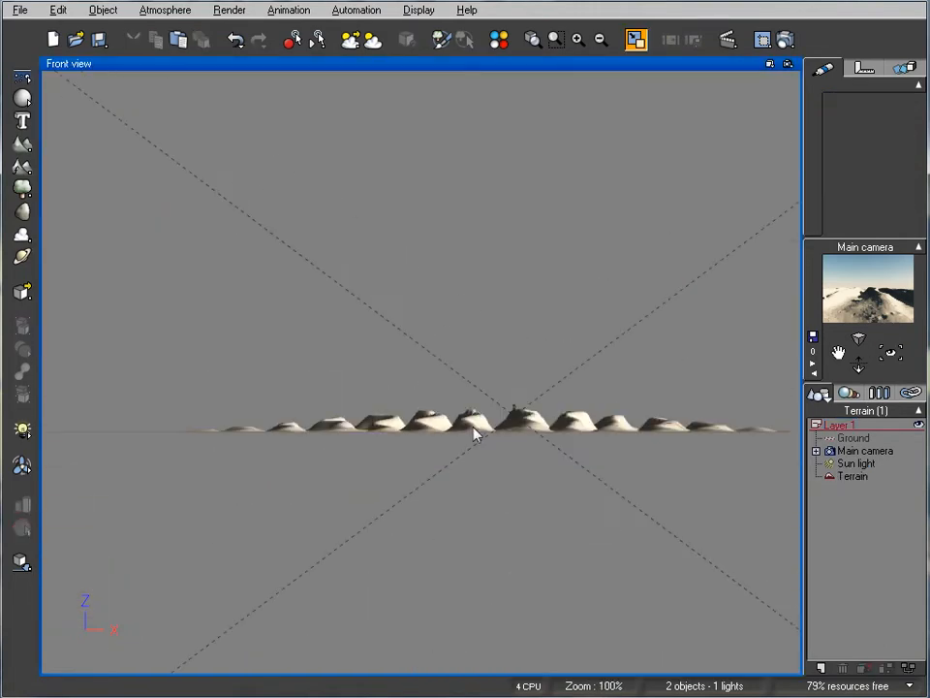
pyautogui.click(572, 431)
pyautogui.moveTo(654, 440); pyautogui.dragTo(588, 434, button='right')
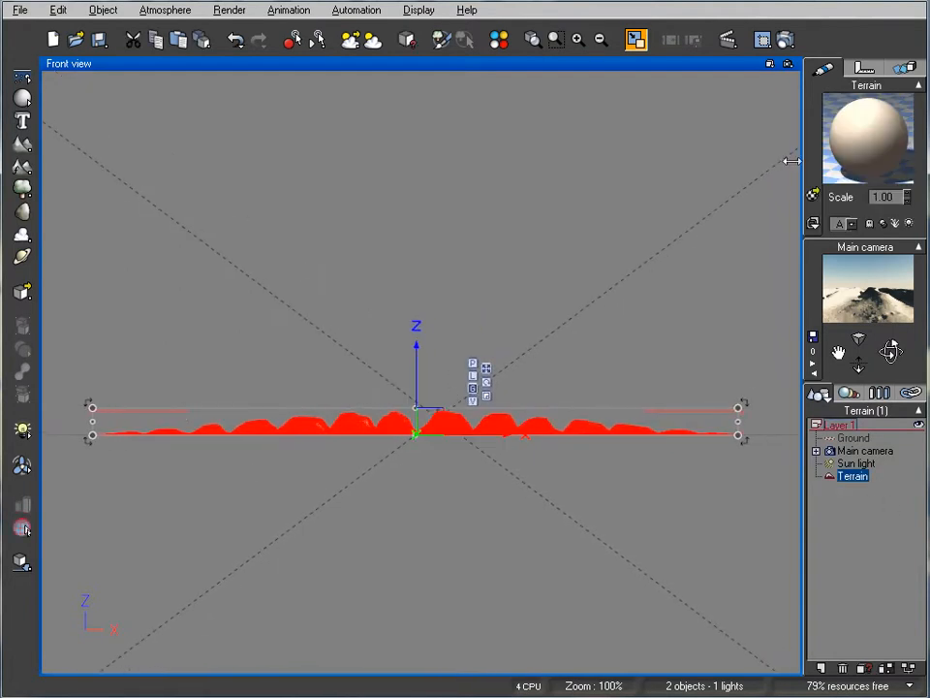
pyautogui.click(912, 72)
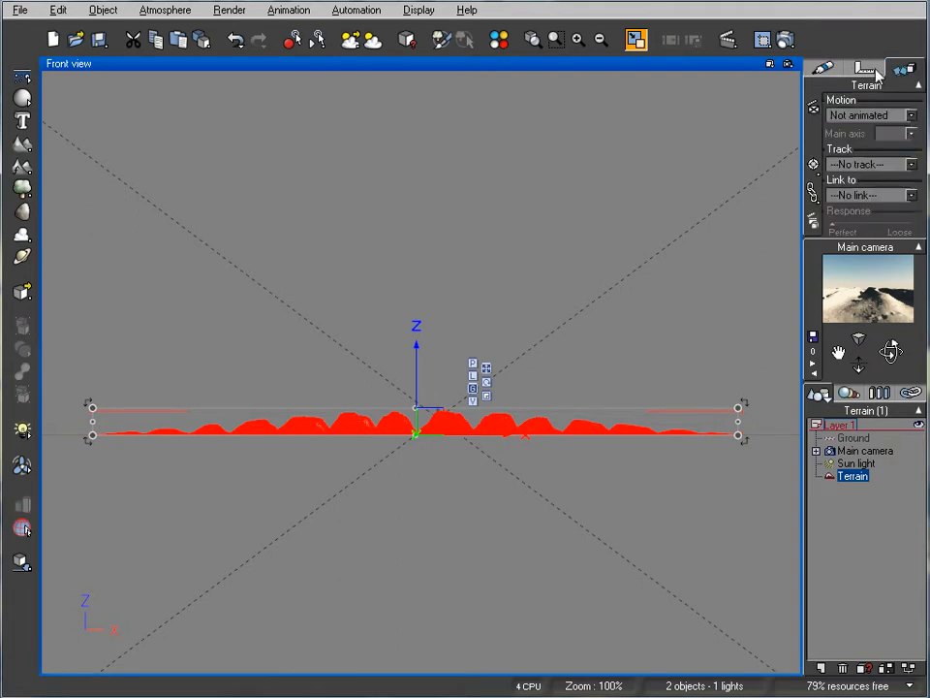
pyautogui.click(868, 68)
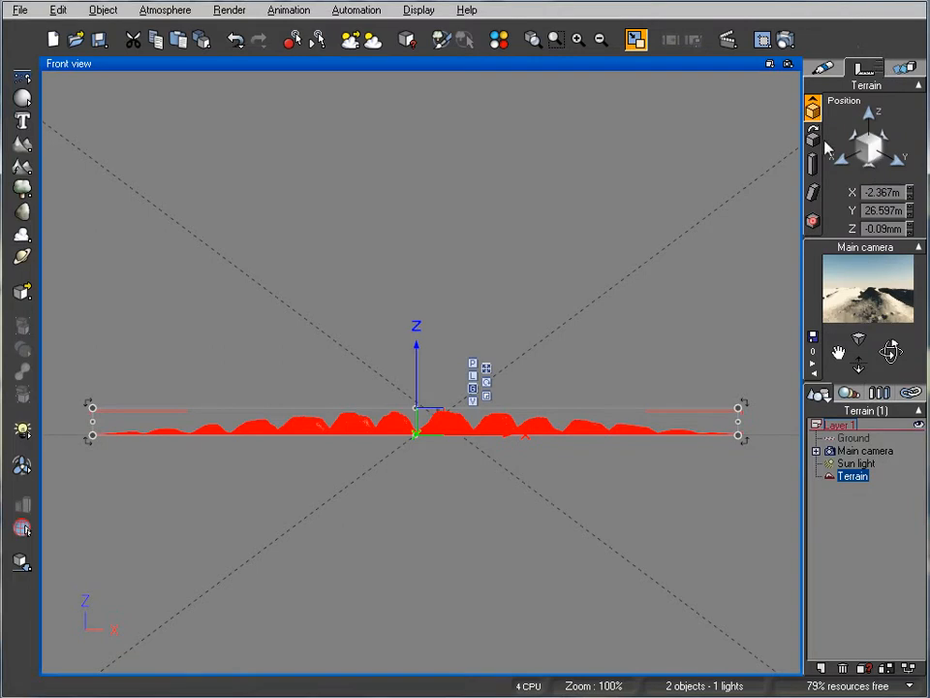
pyautogui.click(814, 193)
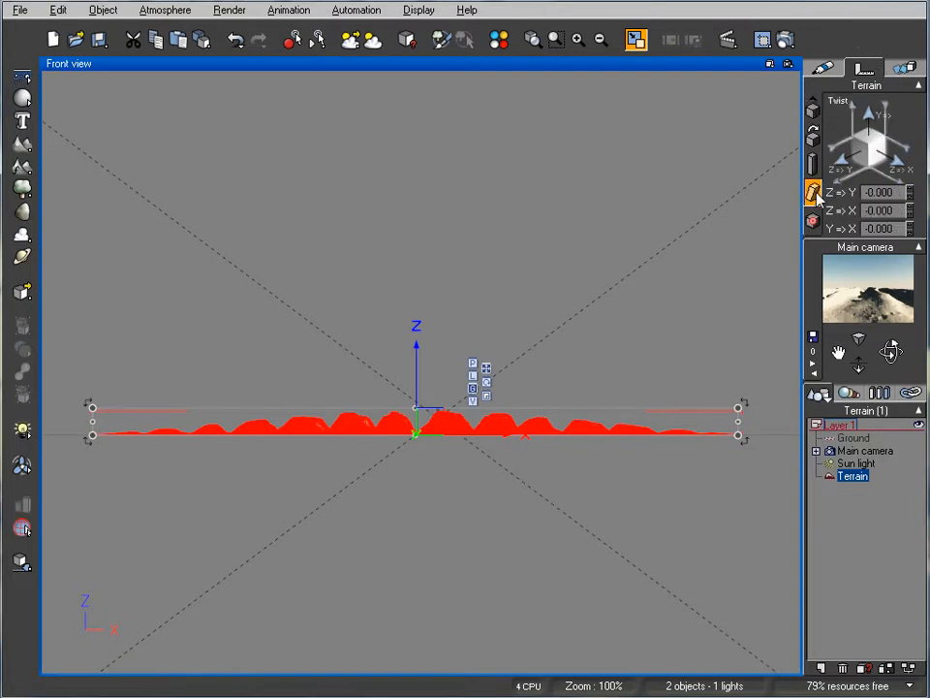
pyautogui.moveTo(868, 145); pyautogui.dragTo(847, 165)
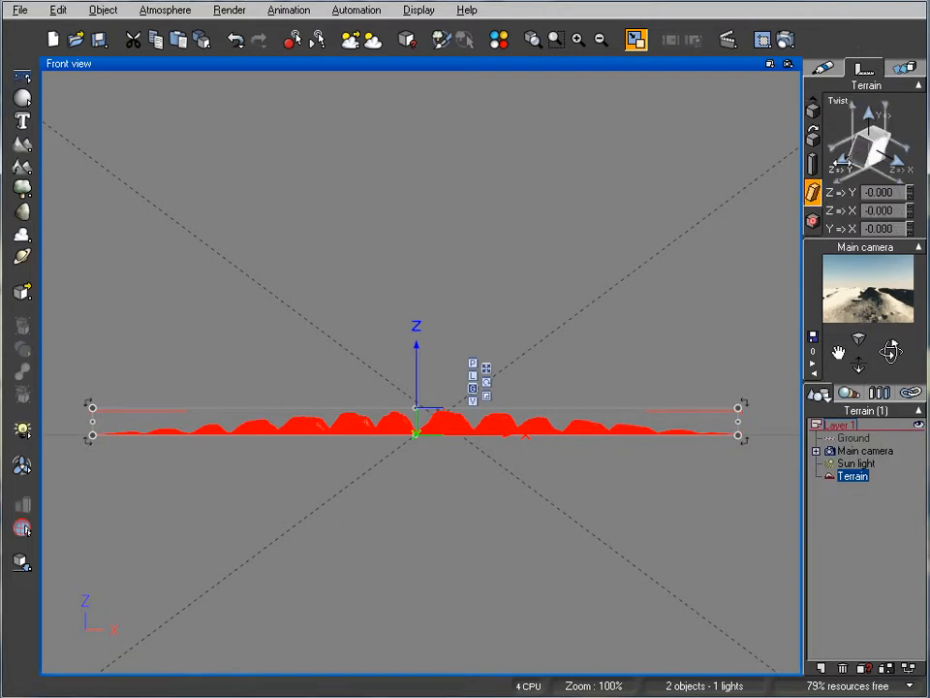
pyautogui.moveTo(427, 410)
pyautogui.mouseDown()
pyautogui.moveTo(438, 416)
pyautogui.moveTo(418, 408)
pyautogui.moveTo(438, 417)
pyautogui.mouseUp()
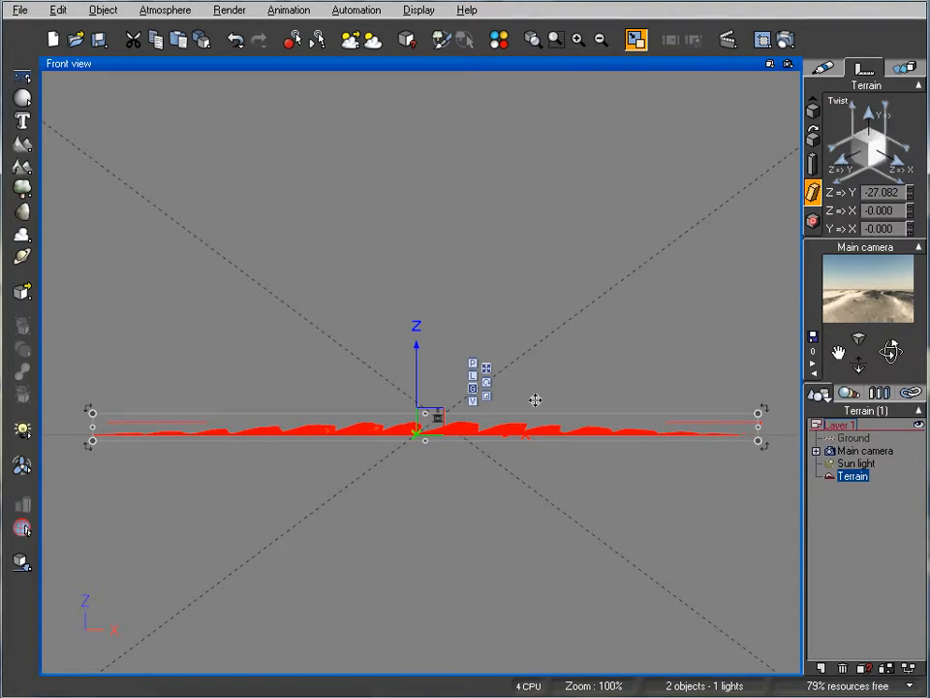
pyautogui.doubleClick(736, 67)
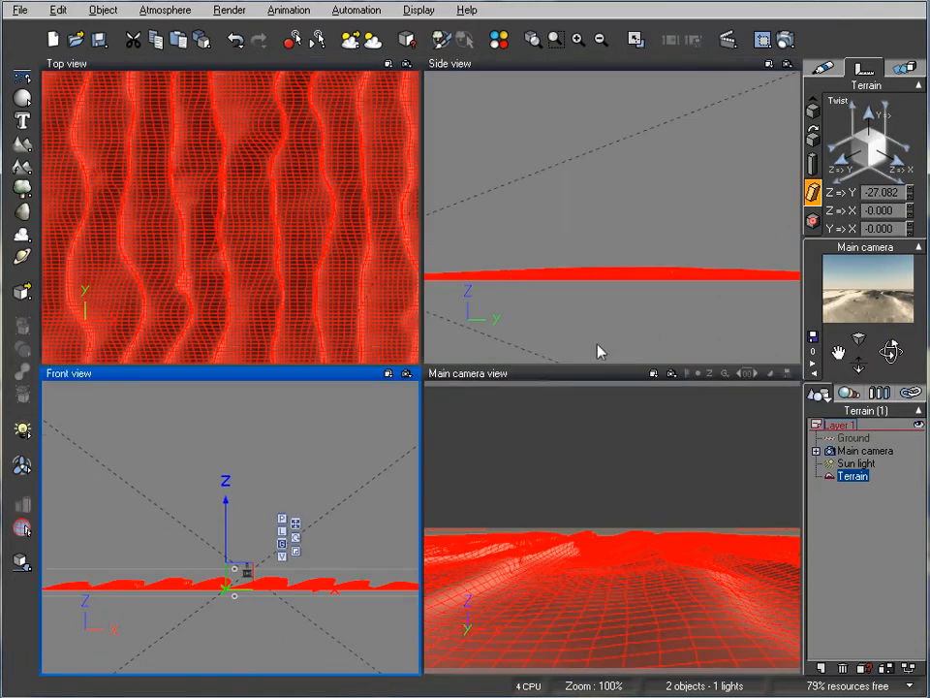
# - Render the scene to screen at Preview quality and 640x480, and close the rendered image
pyautogui.click(785, 39)
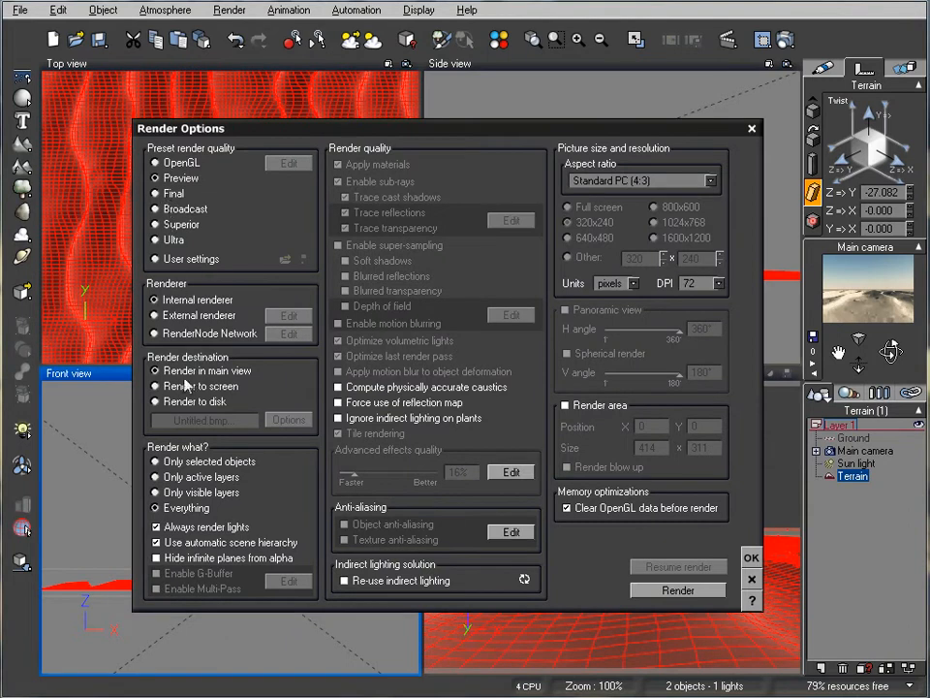
pyautogui.click(223, 386)
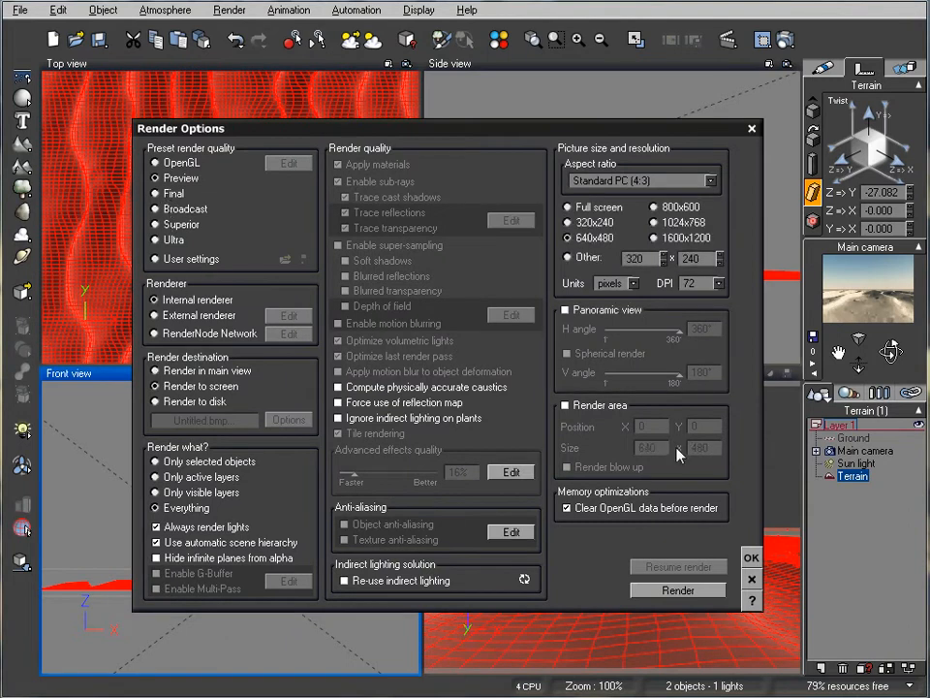
pyautogui.click(678, 591)
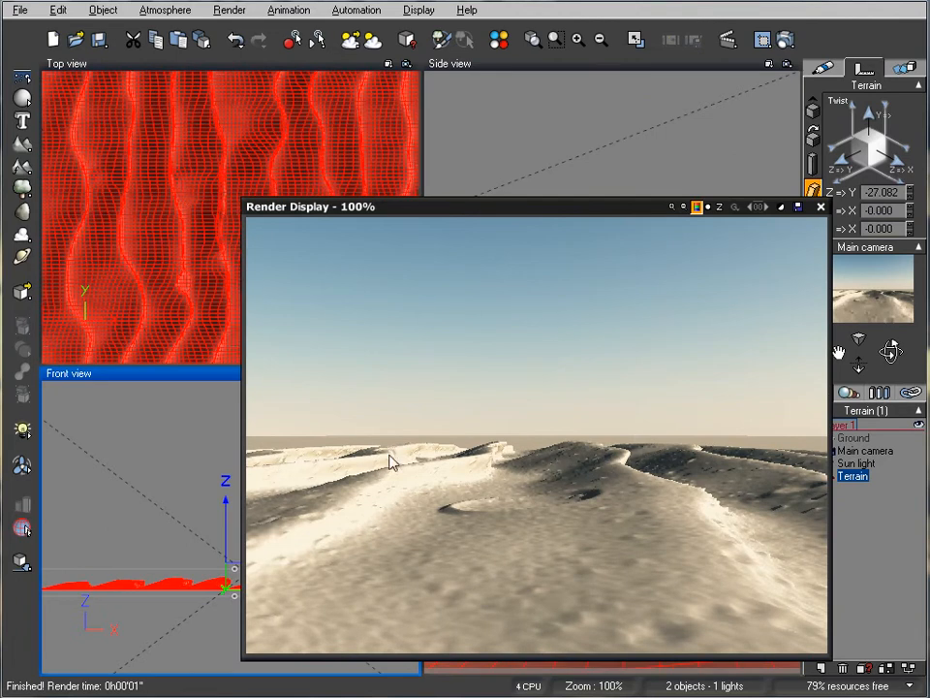
pyautogui.click(821, 207)
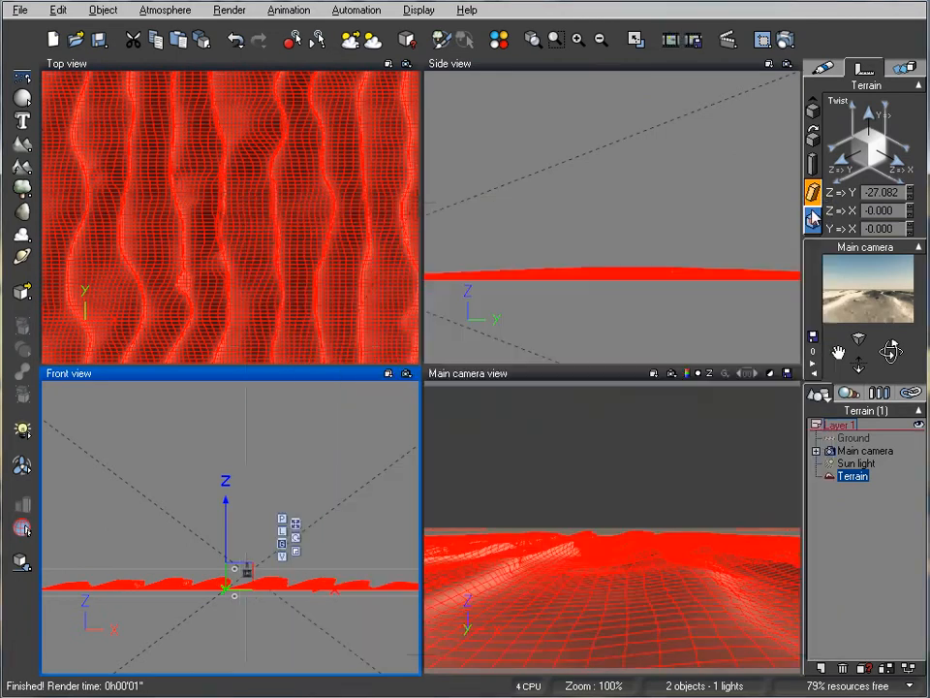
# - Lengthen the terrain along Y away from the camera and narrow it slightly along X on both sides
pyautogui.scroll(-5, 249, 172)
pyautogui.moveTo(250, 193); pyautogui.dragTo(249, 187)
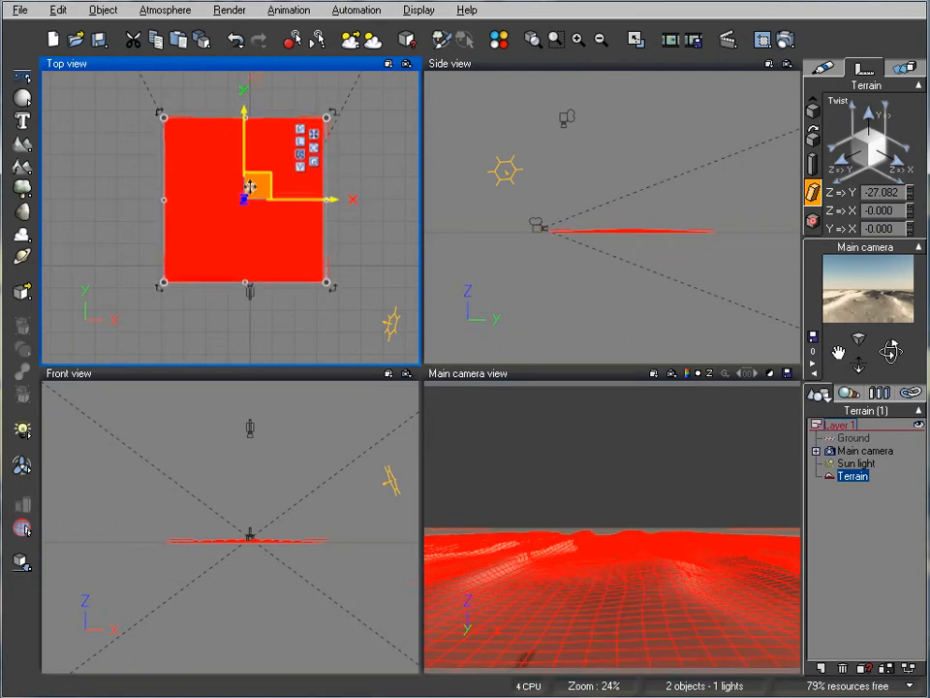
pyautogui.moveTo(211, 185); pyautogui.dragTo(200, 234, button='right')
pyautogui.moveTo(233, 158); pyautogui.dragTo(233, 123)
pyautogui.moveTo(152, 223); pyautogui.dragTo(157, 225)
pyautogui.moveTo(309, 229); pyautogui.dragTo(307, 229)
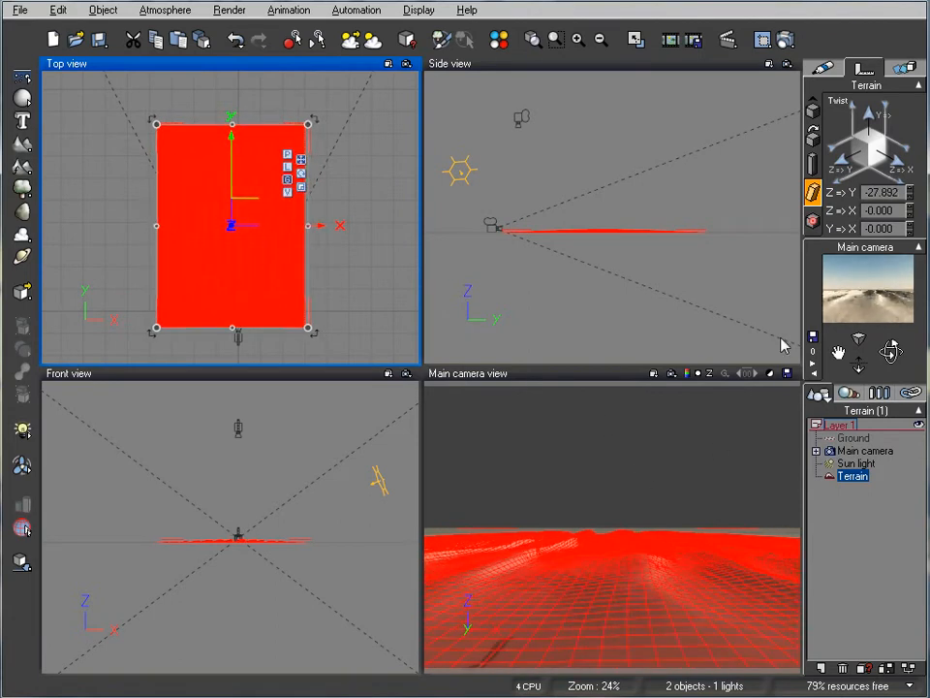
# - Widen the terrain along X on both sides in the Top view to a nearly square outline
pyautogui.moveTo(310, 226); pyautogui.dragTo(338, 226)
pyautogui.moveTo(157, 226); pyautogui.dragTo(135, 227)
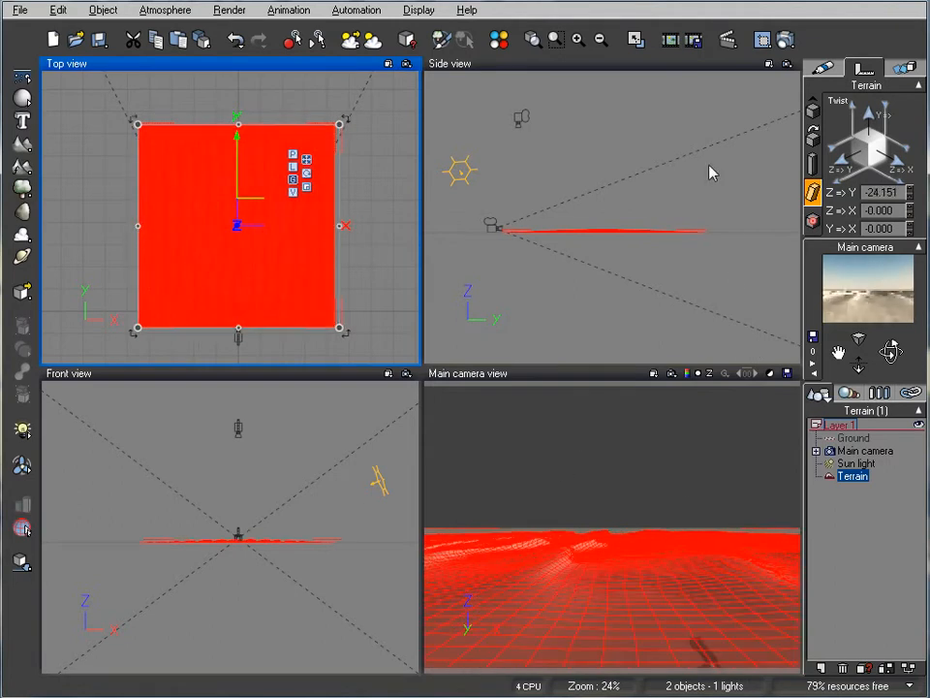
pyautogui.moveTo(288, 155); pyautogui.dragTo(299, 155)
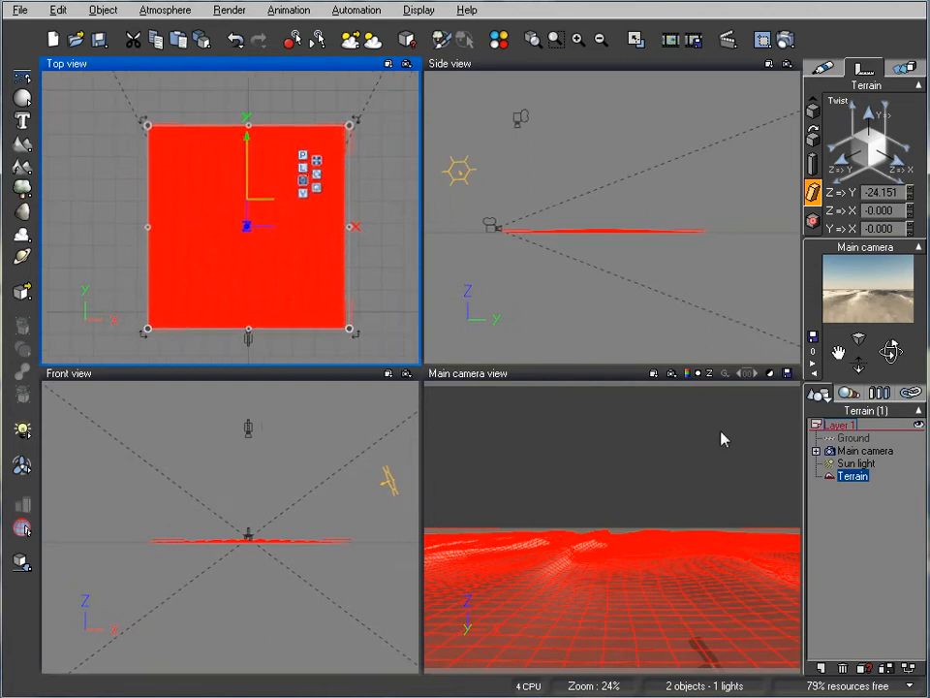
pyautogui.moveTo(502, 194); pyautogui.dragTo(565, 168, button='right')
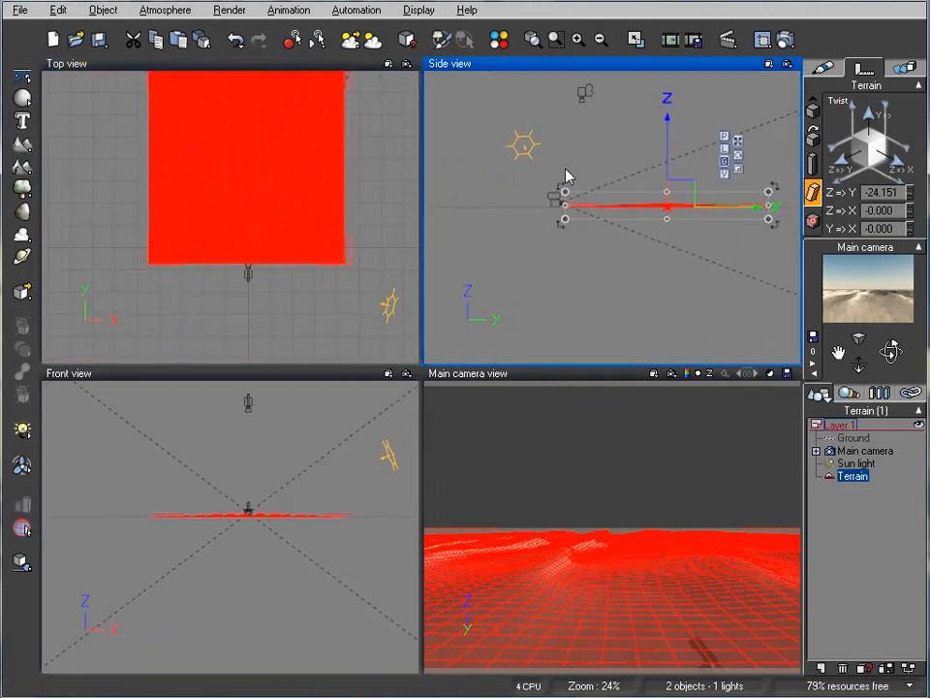
# - Set the render picture to a free, user-defined aspect ratio at 900 x 480 pixels and accept the render options
pyautogui.click(786, 40)
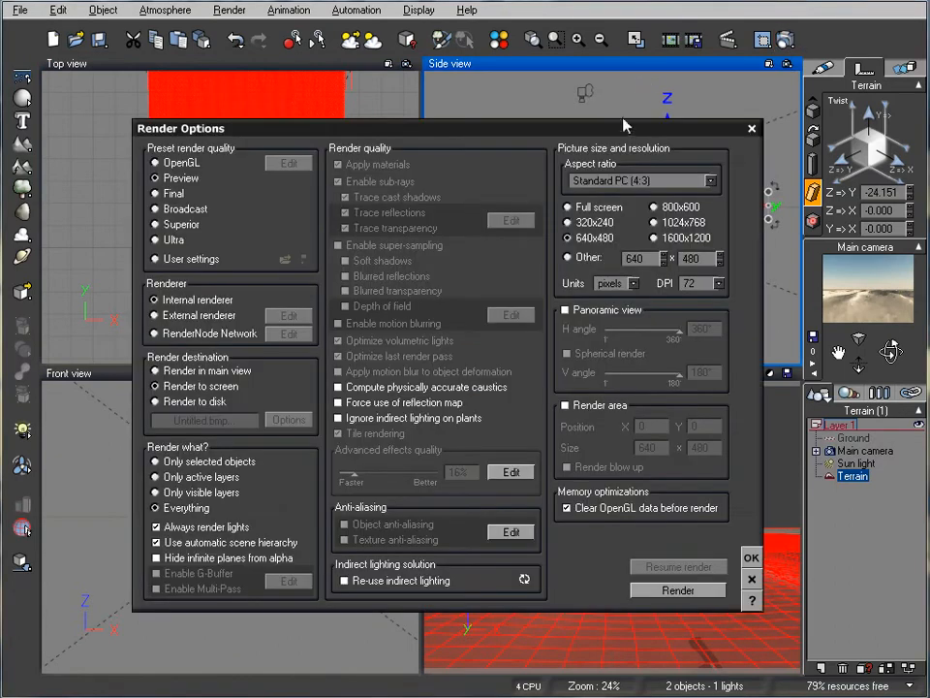
pyautogui.moveTo(625, 124); pyautogui.dragTo(621, 87)
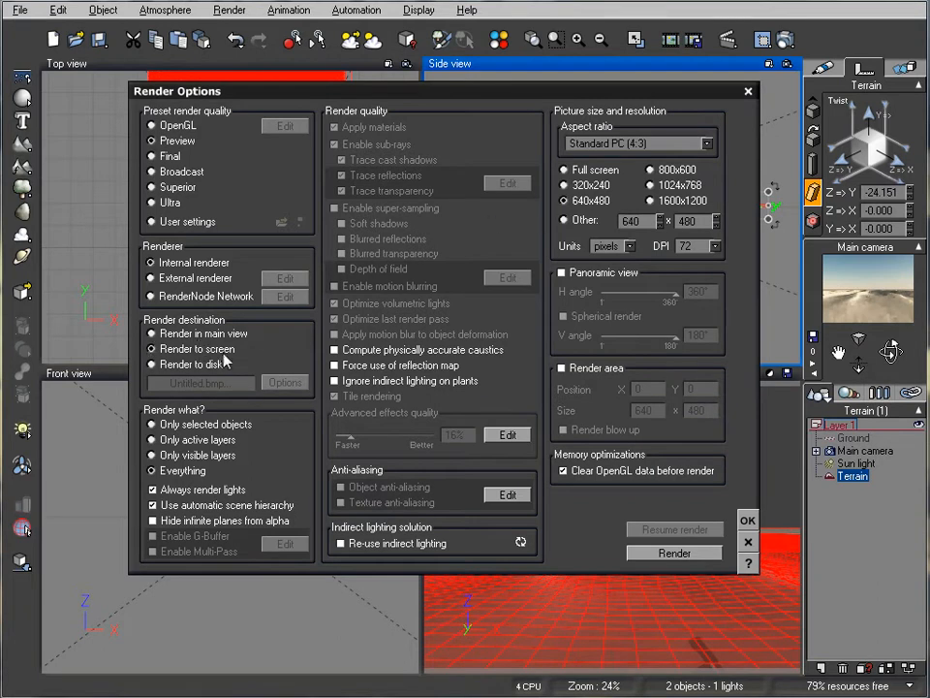
pyautogui.click(708, 145)
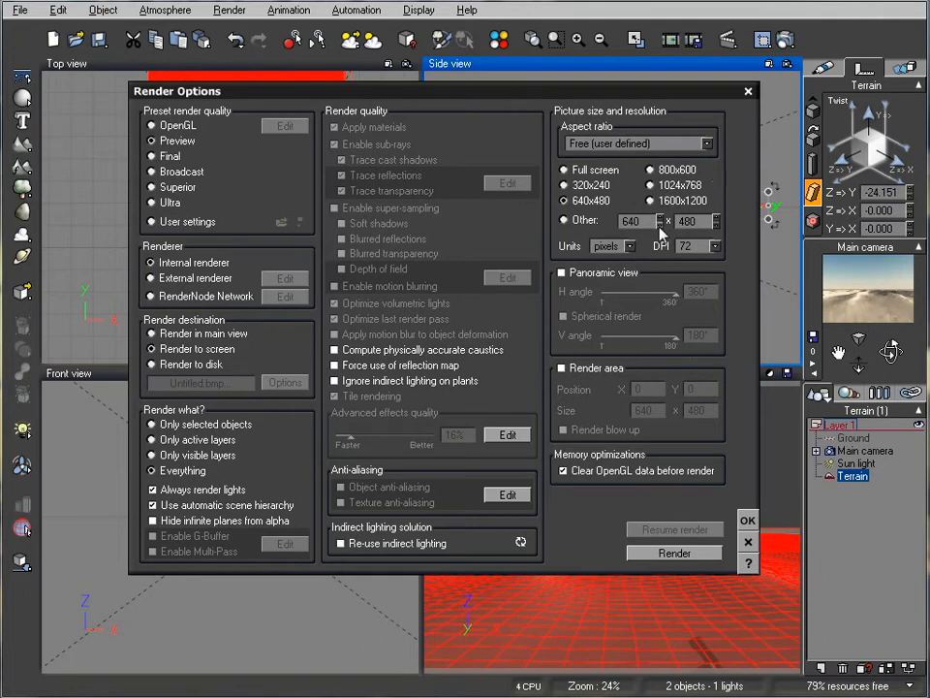
pyautogui.moveTo(660, 223); pyautogui.dragTo(660, 202)
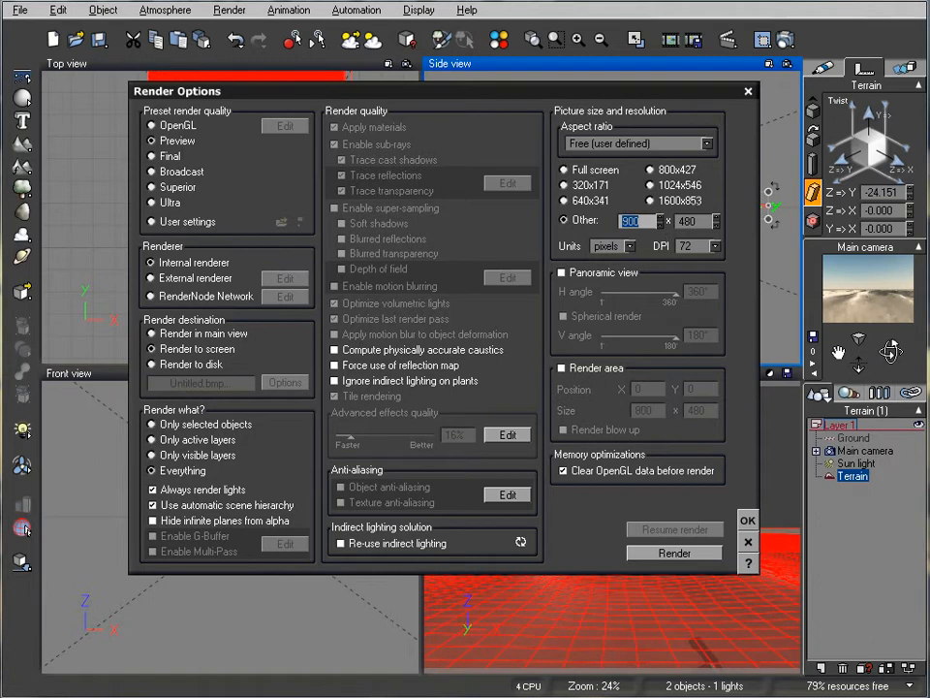
pyautogui.press('Tab')
pyautogui.click(747, 520)
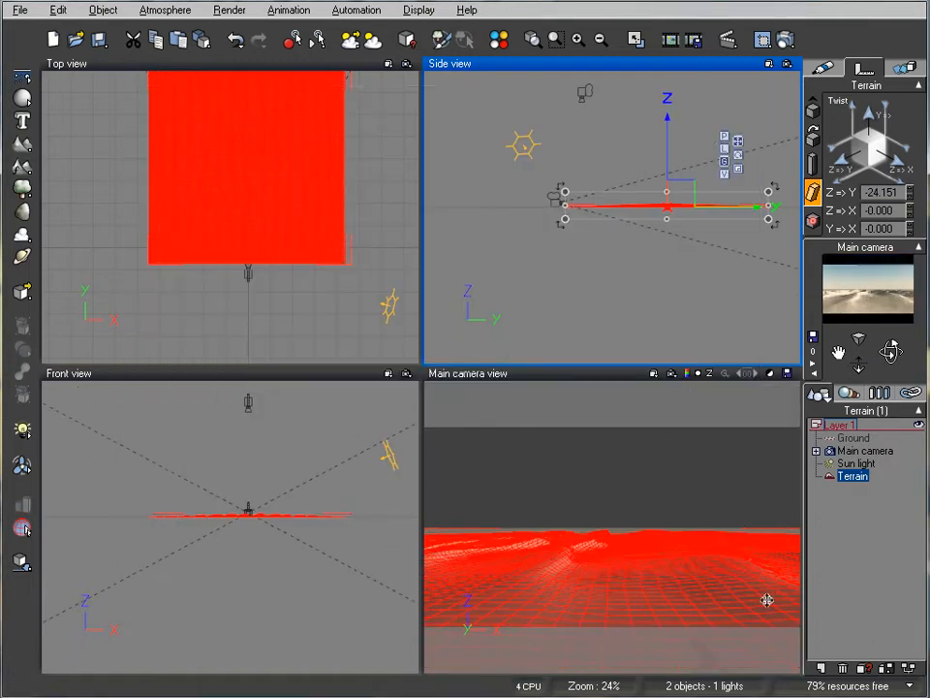
# - Tilt the main camera upward so the horizon drops and the sky fills more of the frame
pyautogui.moveTo(555, 253); pyautogui.dragTo(583, 239, button='right')
pyautogui.scroll(6, 600, 243)
pyautogui.click(853, 451)
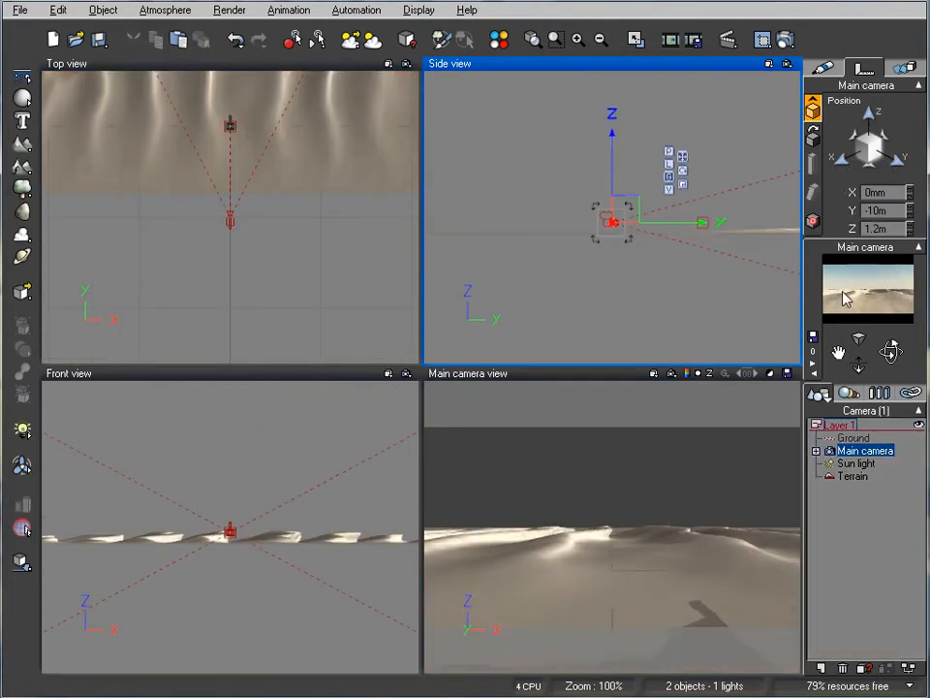
pyautogui.moveTo(893, 353); pyautogui.dragTo(893, 332)
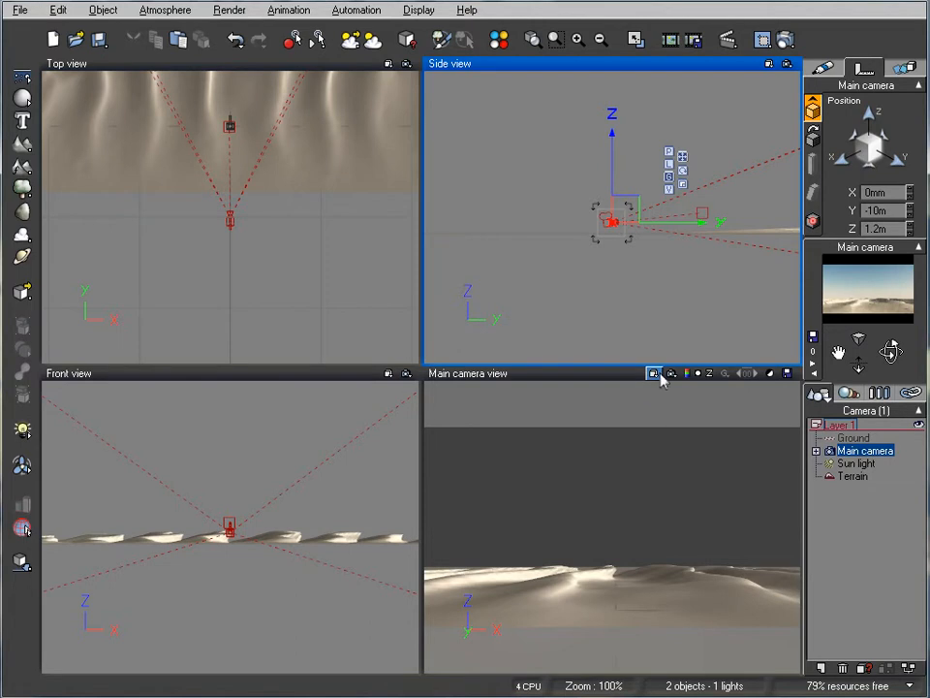
# - Display safe frames and the field grid in the main camera view, and fine-tune the camera tilt so the horizon meets the lower grid line
pyautogui.click(574, 603)
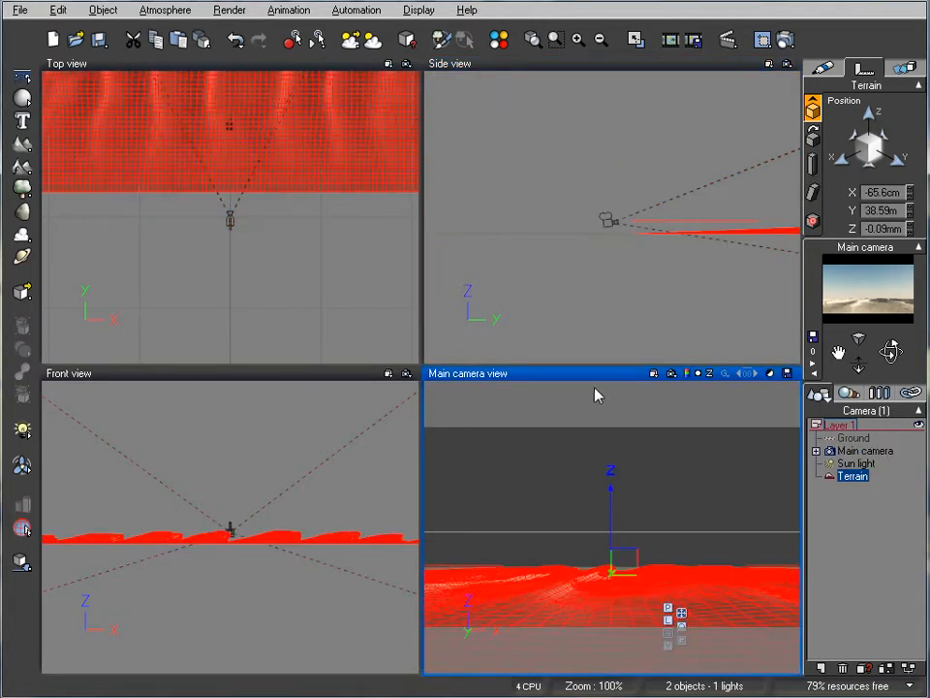
pyautogui.click(653, 374)
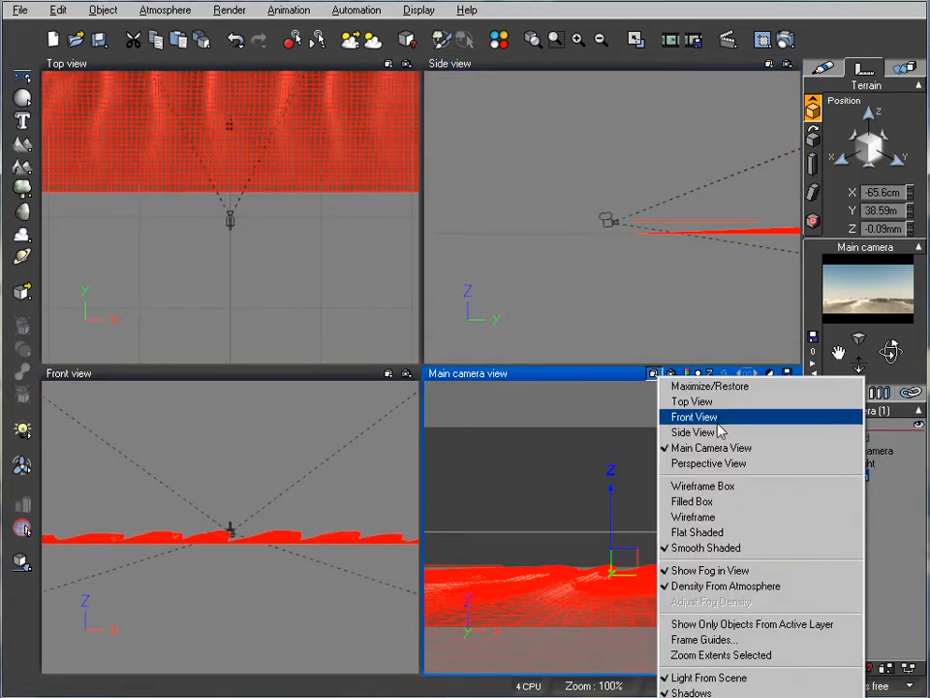
pyautogui.click(766, 642)
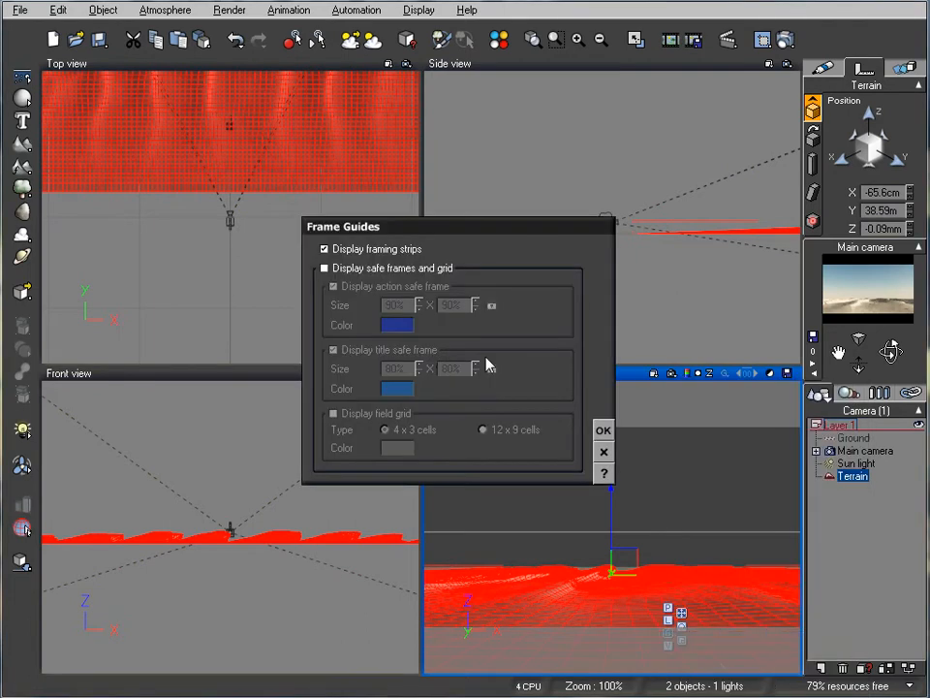
pyautogui.moveTo(387, 225); pyautogui.dragTo(434, 245)
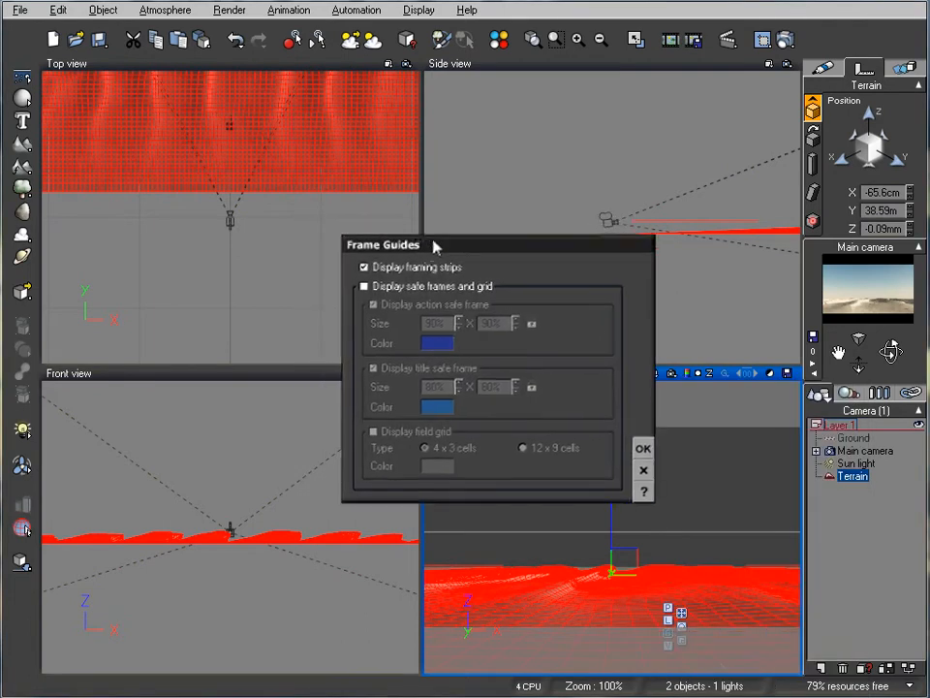
pyautogui.click(381, 290)
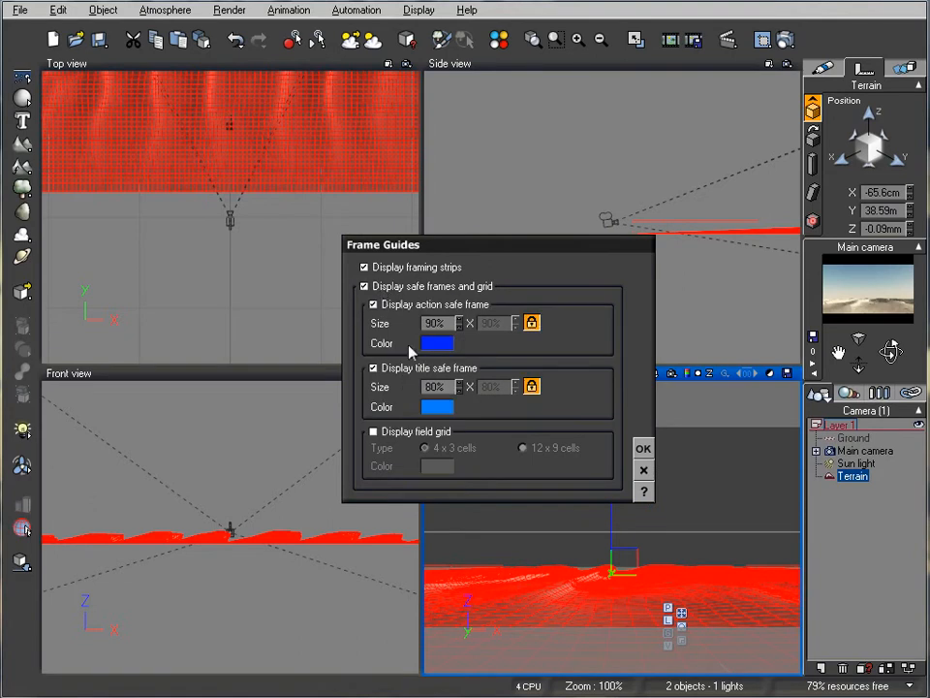
pyautogui.click(394, 436)
pyautogui.click(643, 447)
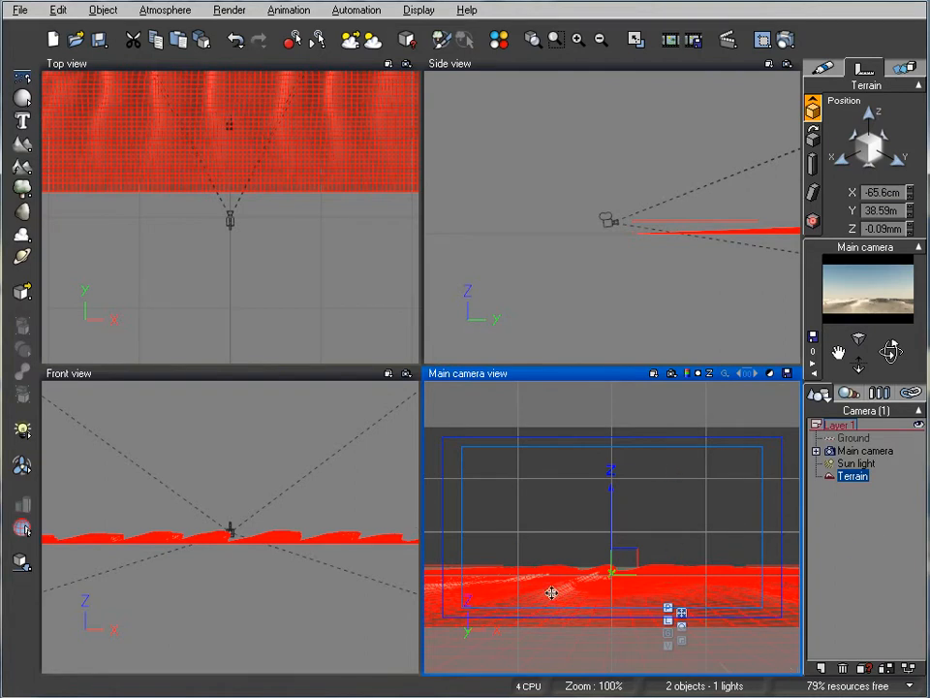
pyautogui.click(872, 450)
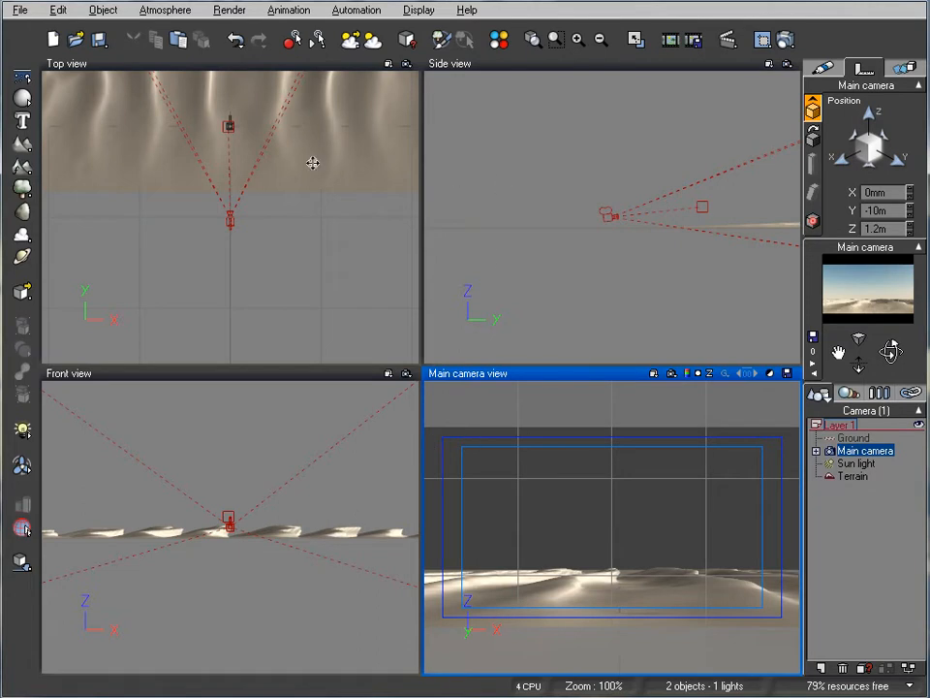
pyautogui.scroll(4, 311, 162)
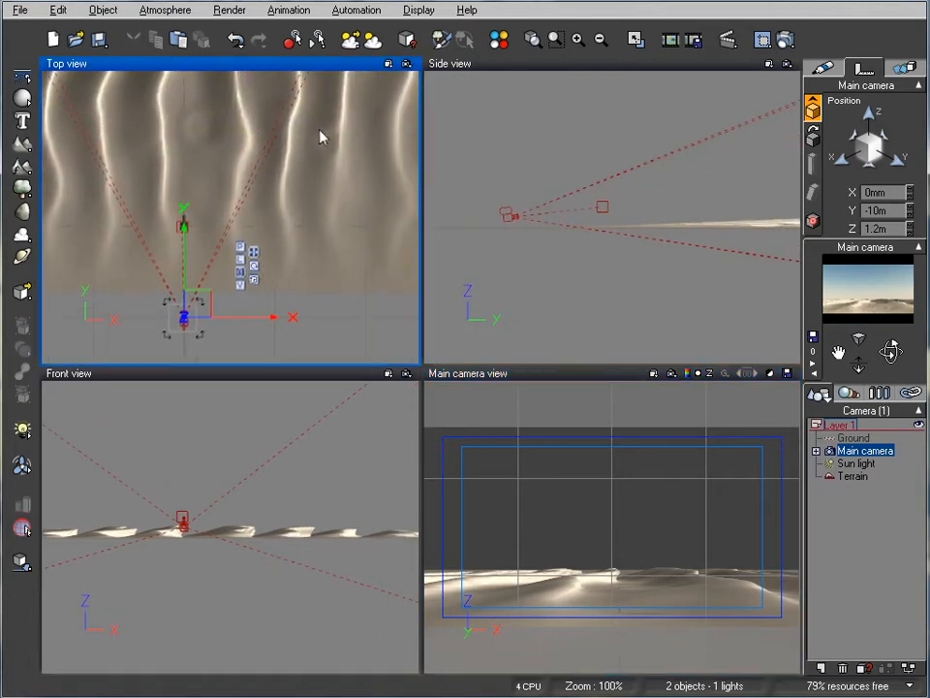
# - Apply the Soft Dunes material from the Landscapes collection to the terrain
pyautogui.click(853, 475)
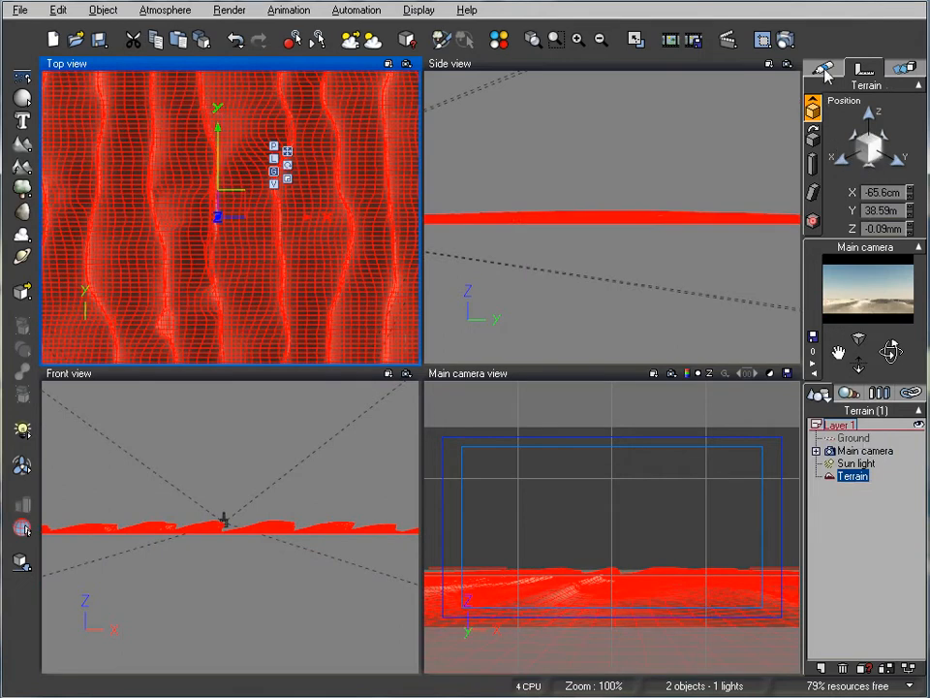
pyautogui.click(814, 178)
pyautogui.click(816, 180)
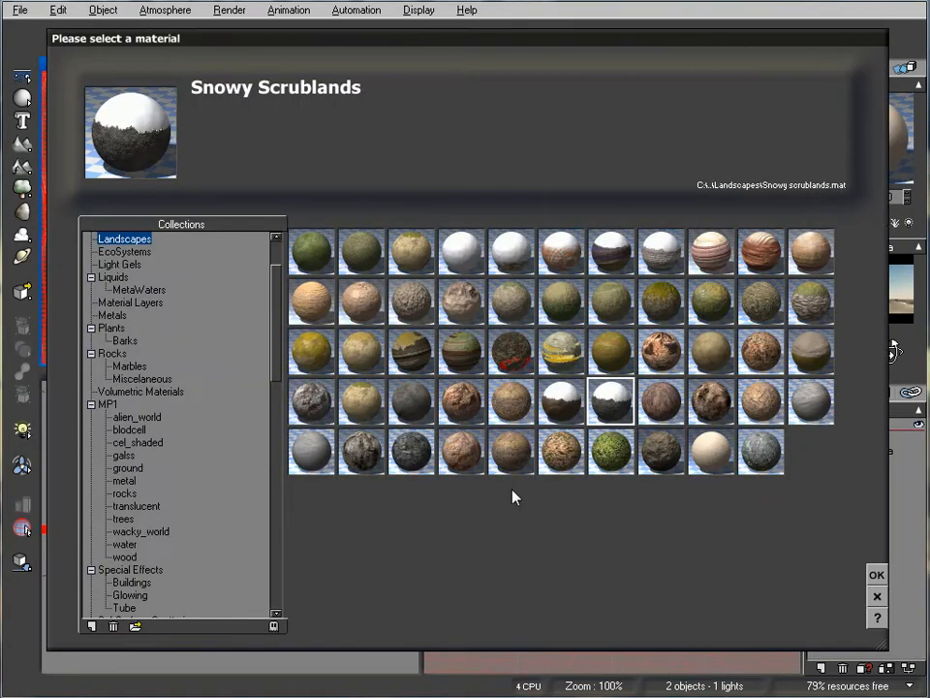
pyautogui.click(709, 446)
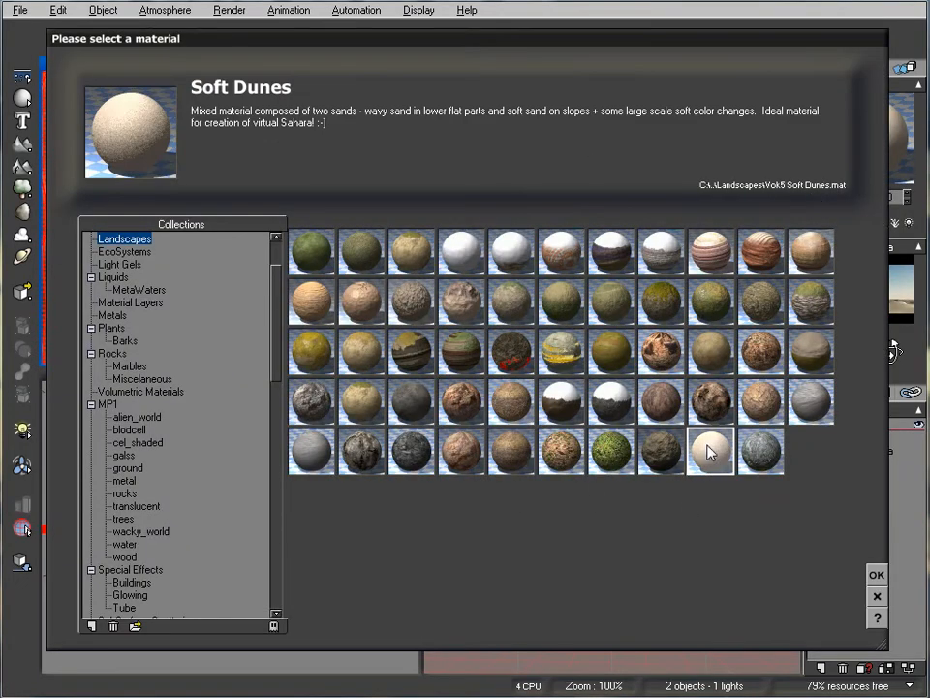
pyautogui.click(877, 575)
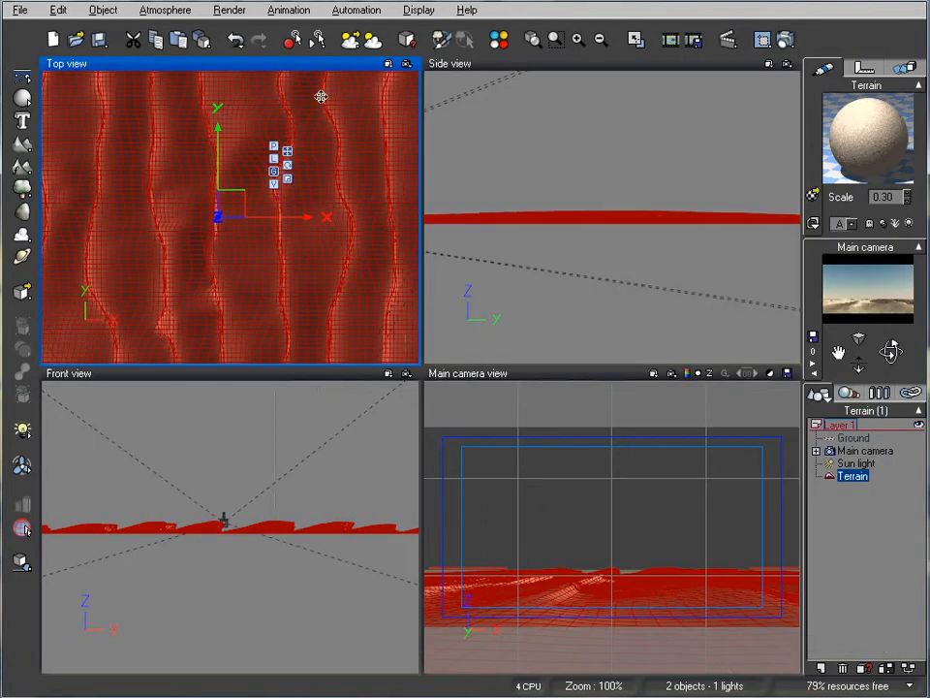
# - Load a warm sunset atmosphere with a low sun and streaky clouds into the scene
pyautogui.click(166, 10)
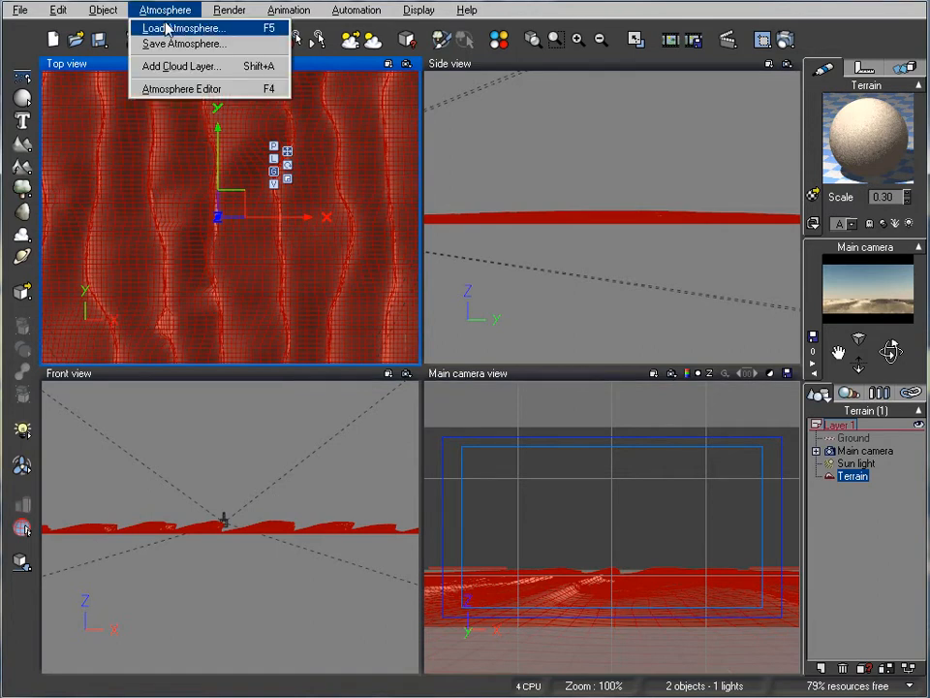
pyautogui.click(167, 28)
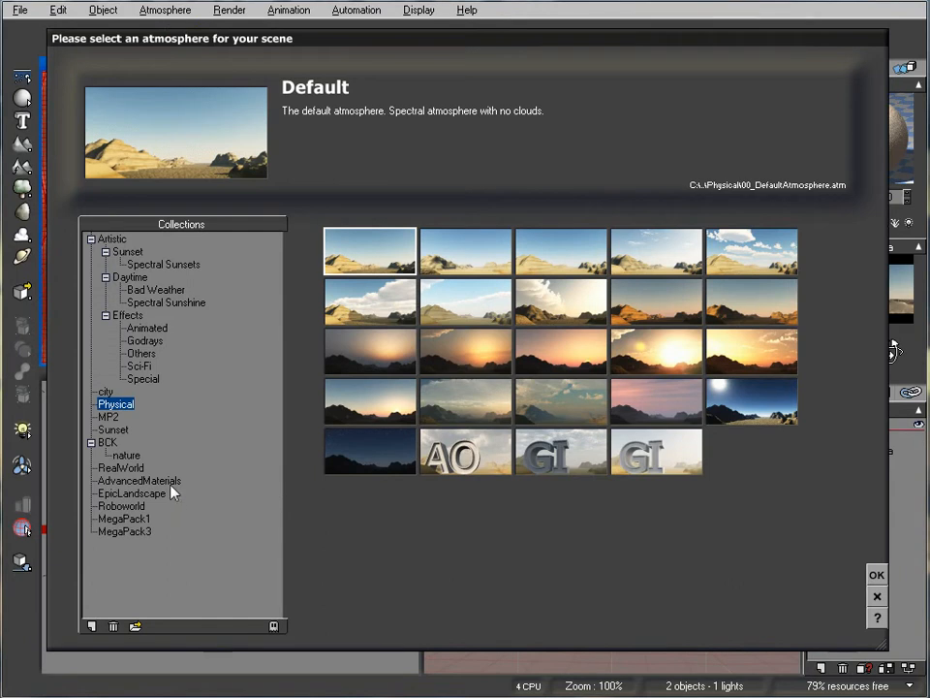
pyautogui.click(141, 532)
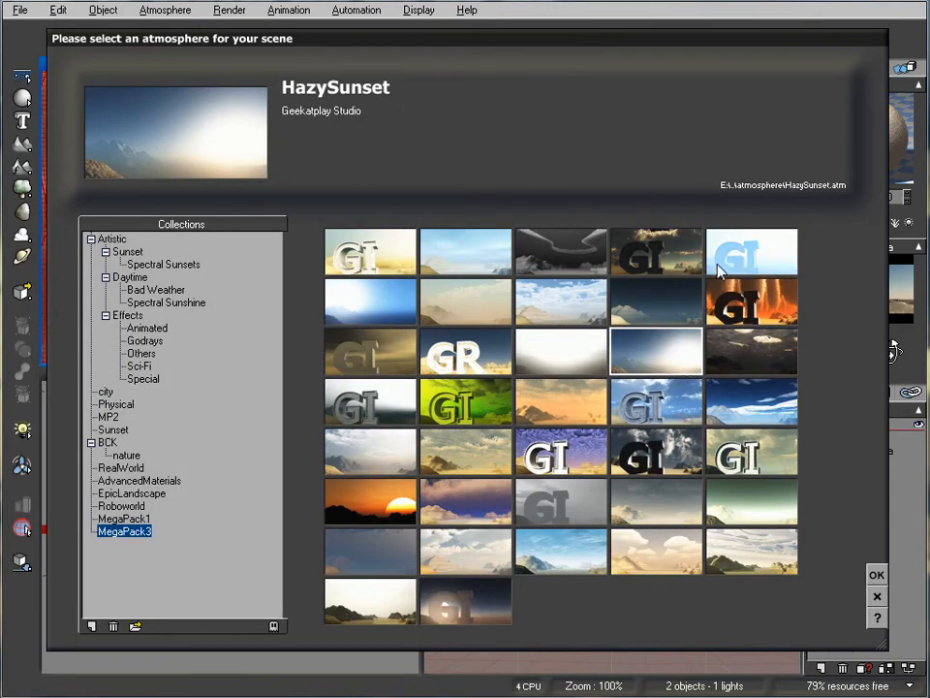
pyautogui.click(873, 578)
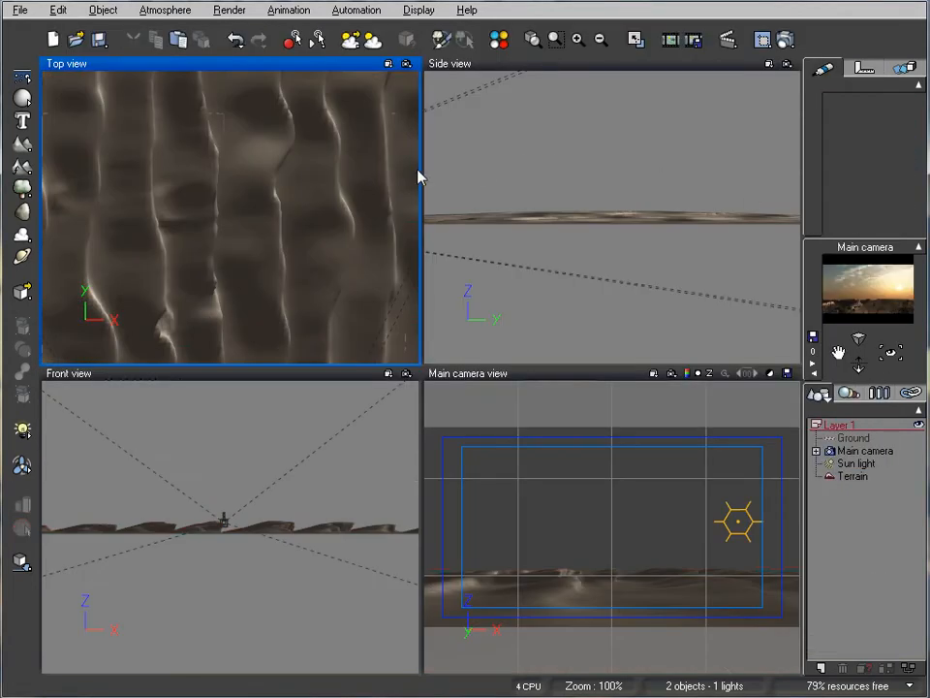
# - Render the sunset dune scene to screen for review and close the rendered image
pyautogui.scroll(2, 405, 245)
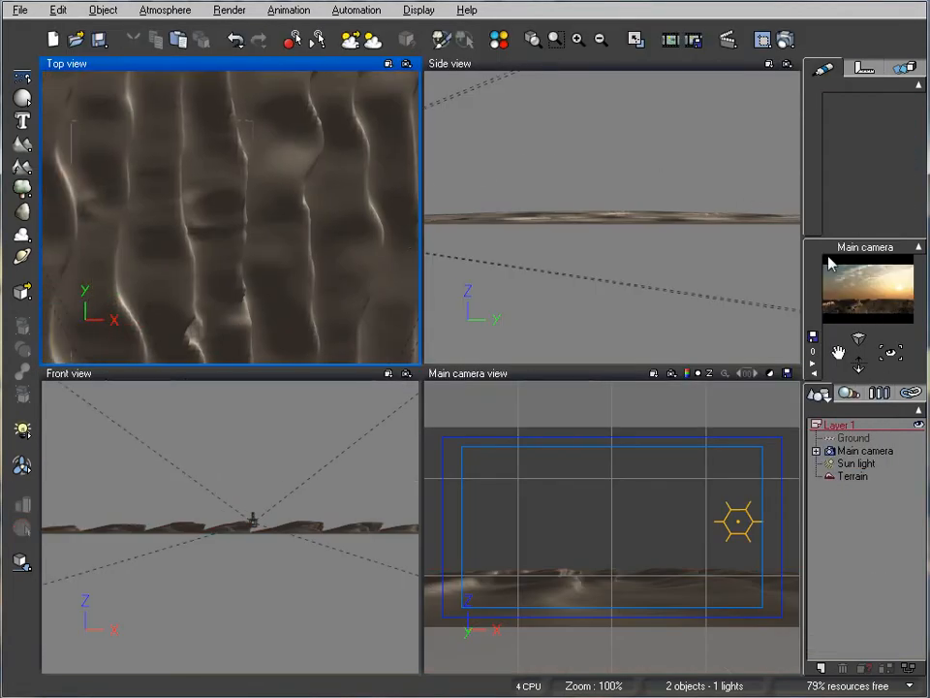
pyautogui.click(782, 38)
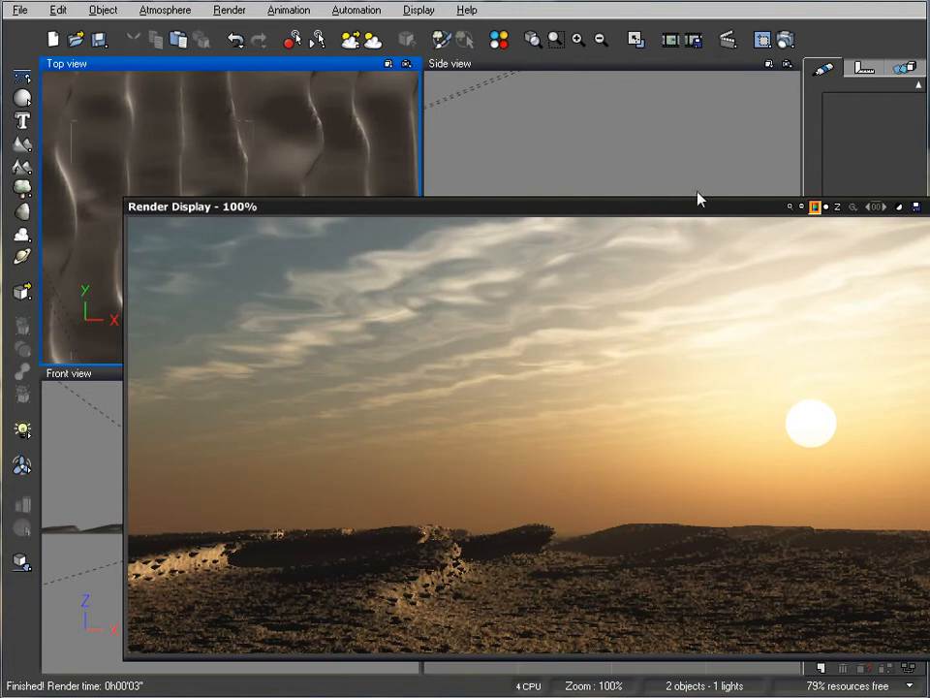
pyautogui.moveTo(708, 214); pyautogui.dragTo(634, 139)
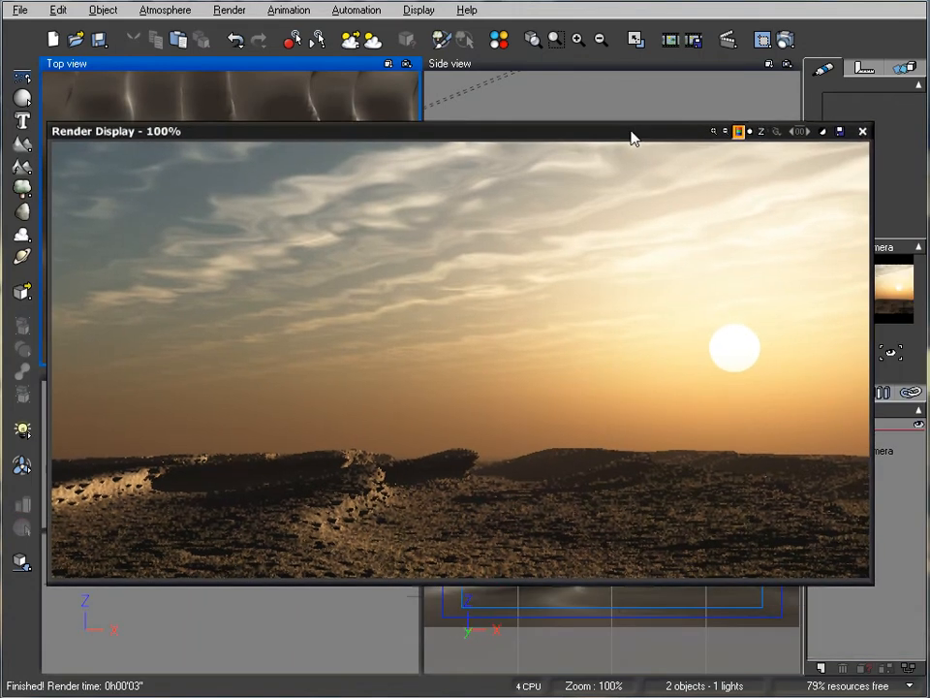
pyautogui.click(862, 131)
# - Lower the sun light in the Side view to a pitch of about 4°, closer to the horizon
pyautogui.click(857, 464)
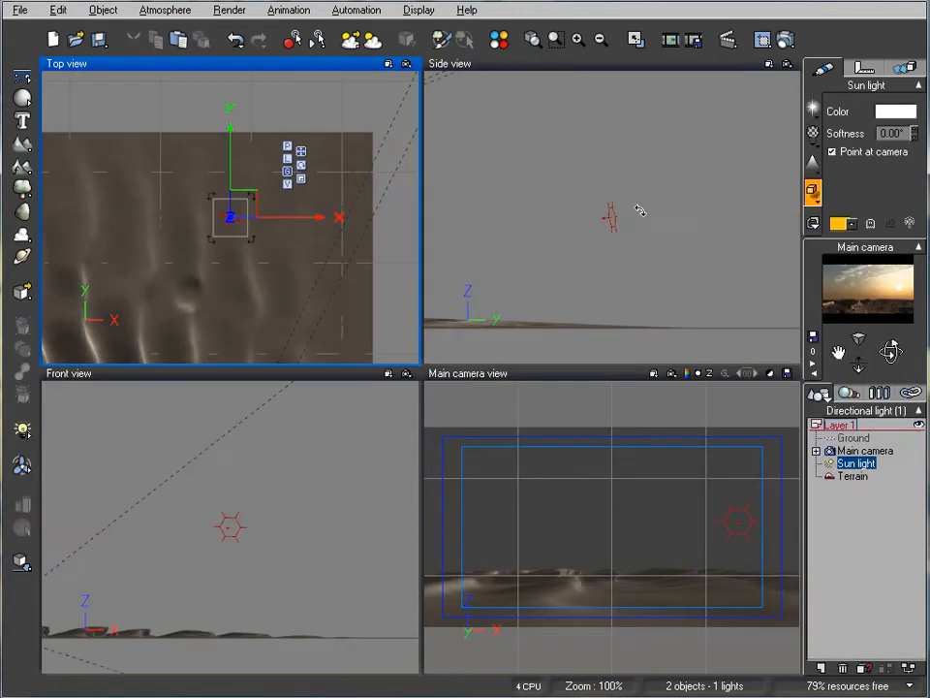
pyautogui.click(622, 208)
pyautogui.moveTo(623, 203); pyautogui.dragTo(631, 242)
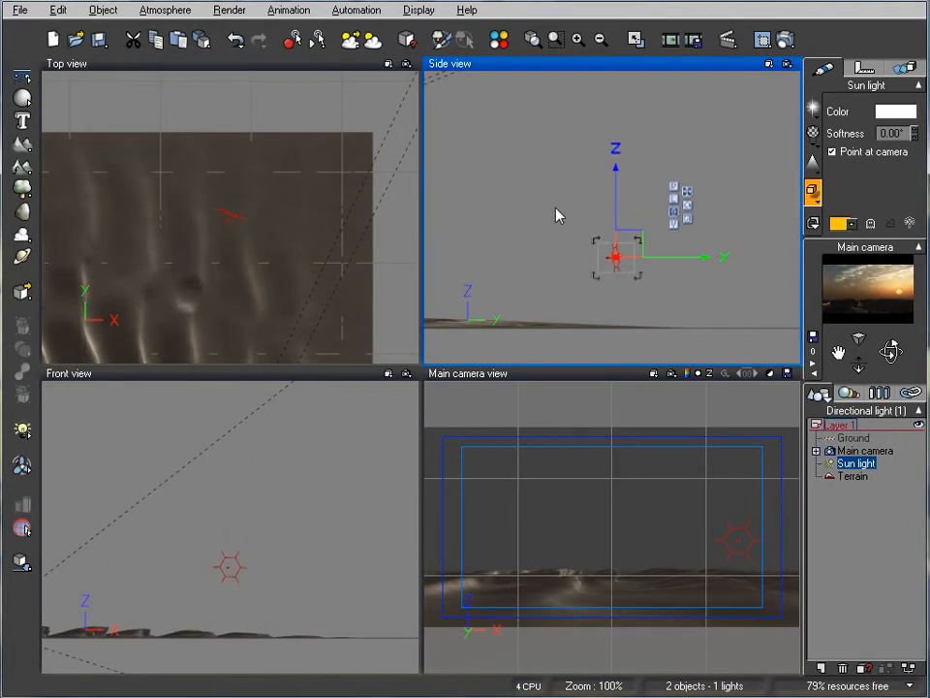
# - Enlarge the visible sun to a size of 5% in the atmosphere settings and accept them
pyautogui.click(140, 12)
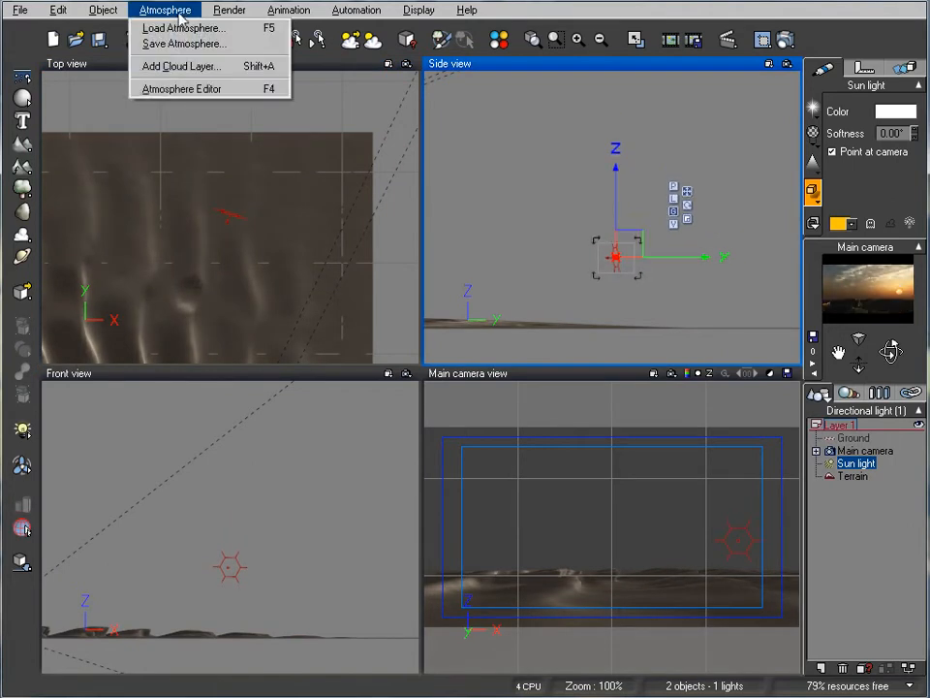
pyautogui.click(190, 89)
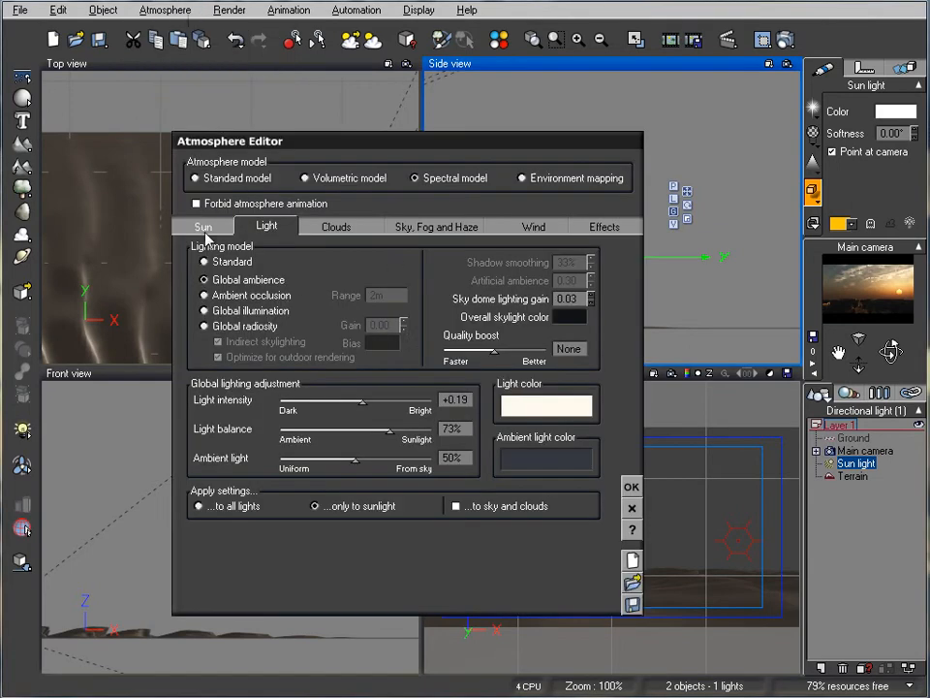
pyautogui.click(204, 226)
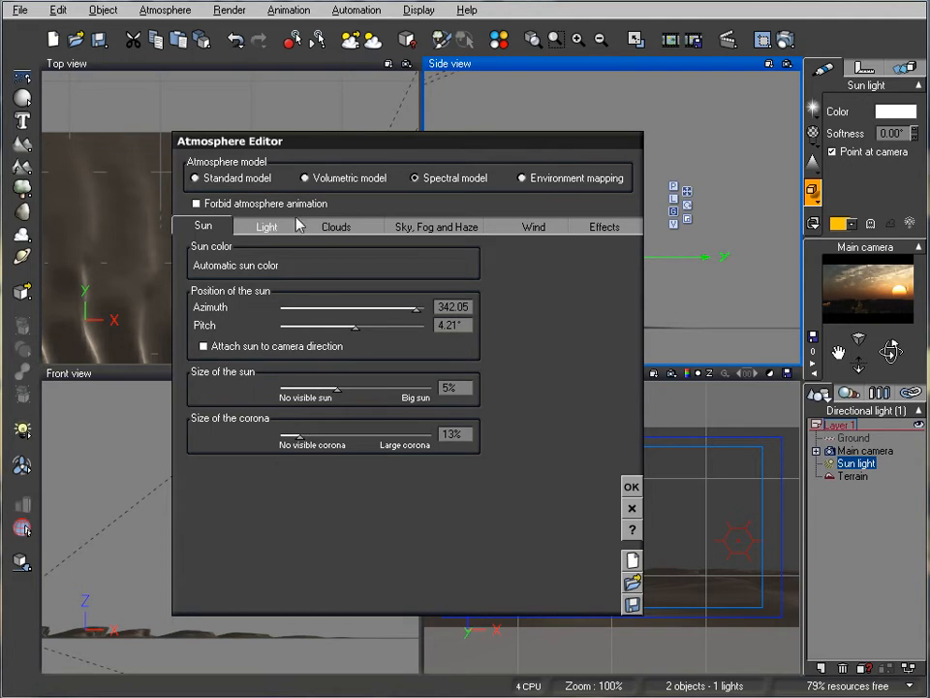
pyautogui.click(629, 488)
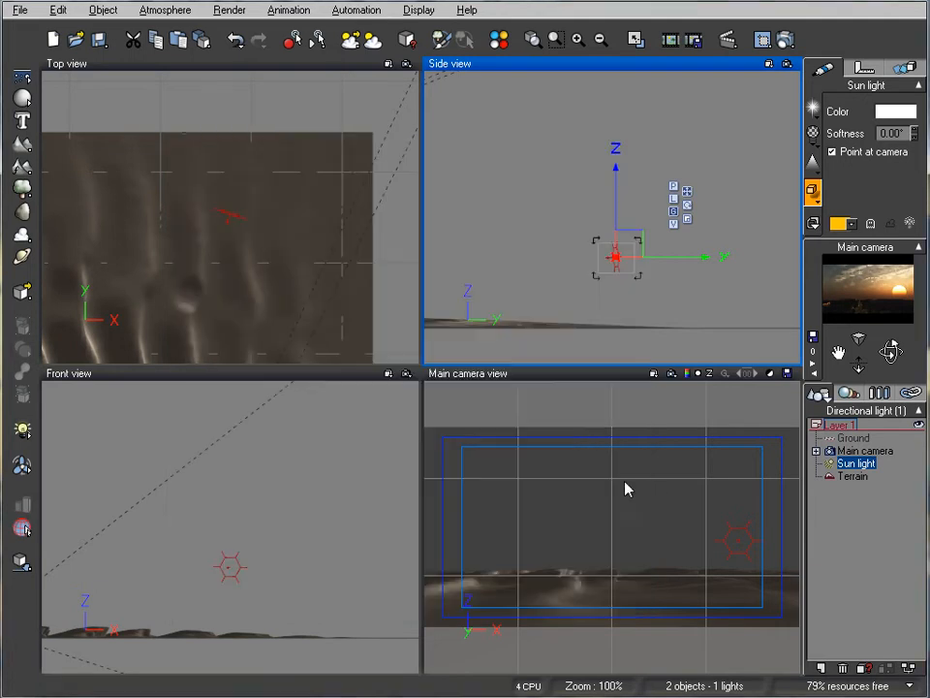
# - Duplicate the sun light and move the copy in the Top view toward the camera, away from the original
pyautogui.moveTo(535, 276); pyautogui.dragTo(562, 262, button='right')
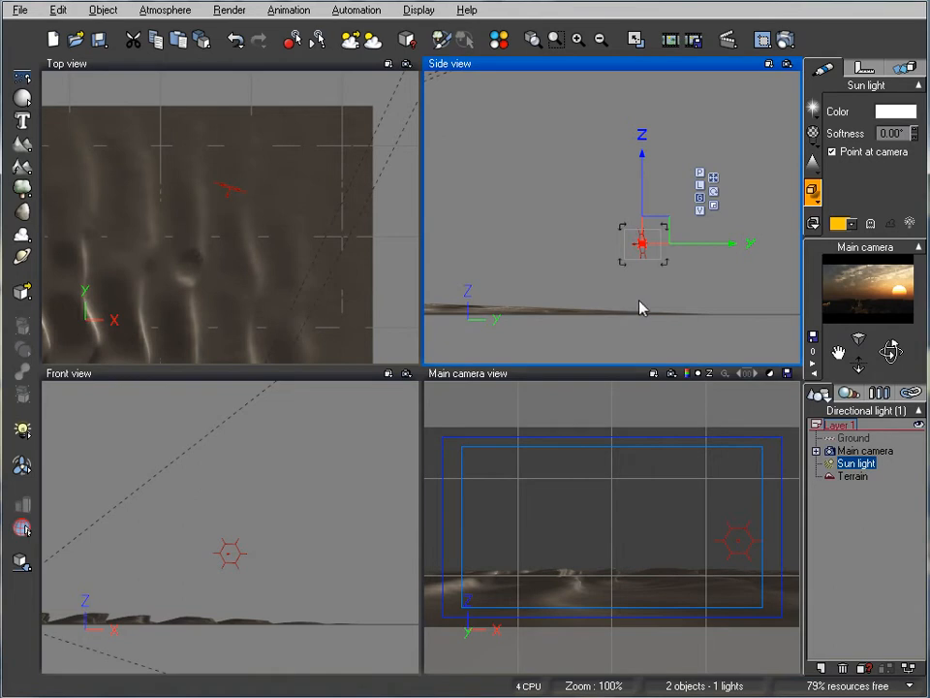
pyautogui.hotkey('ctrl', 'd')
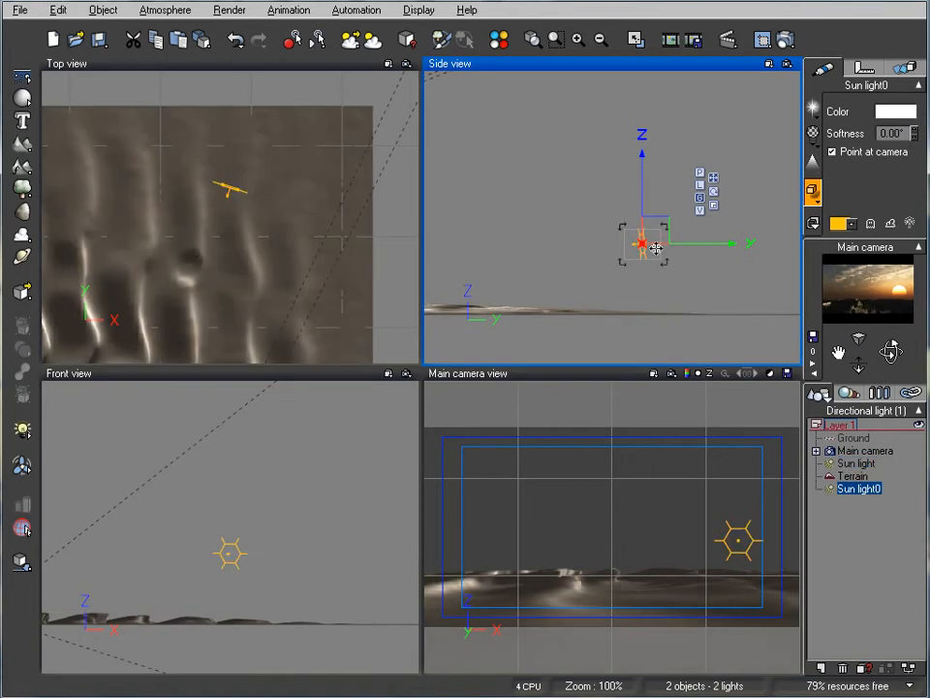
pyautogui.moveTo(241, 228); pyautogui.dragTo(281, 178, button='right')
pyautogui.moveTo(279, 132); pyautogui.dragTo(354, 283)
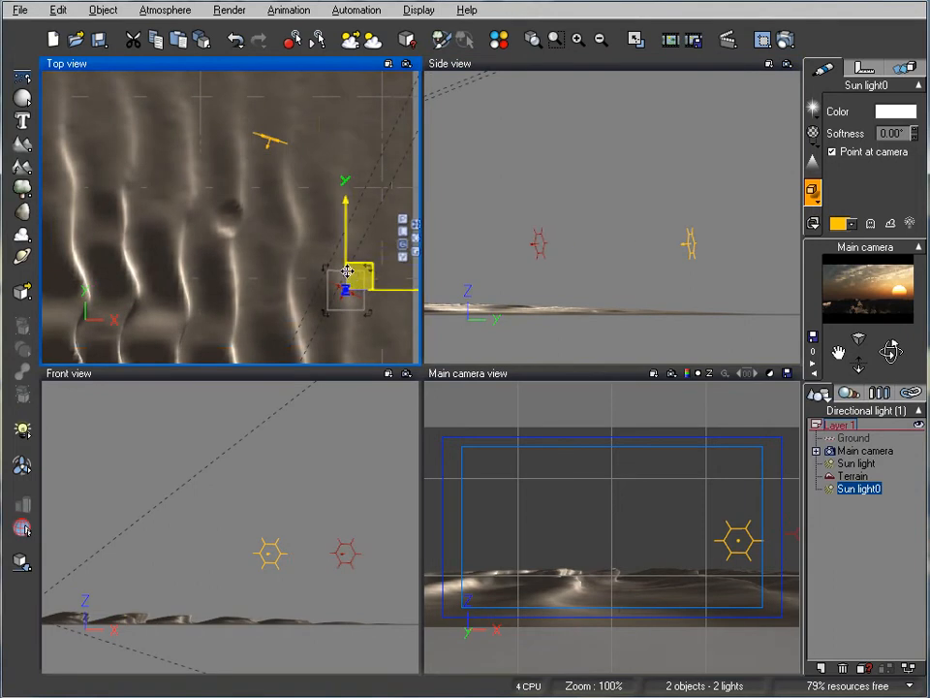
pyautogui.moveTo(331, 239); pyautogui.dragTo(204, 110)
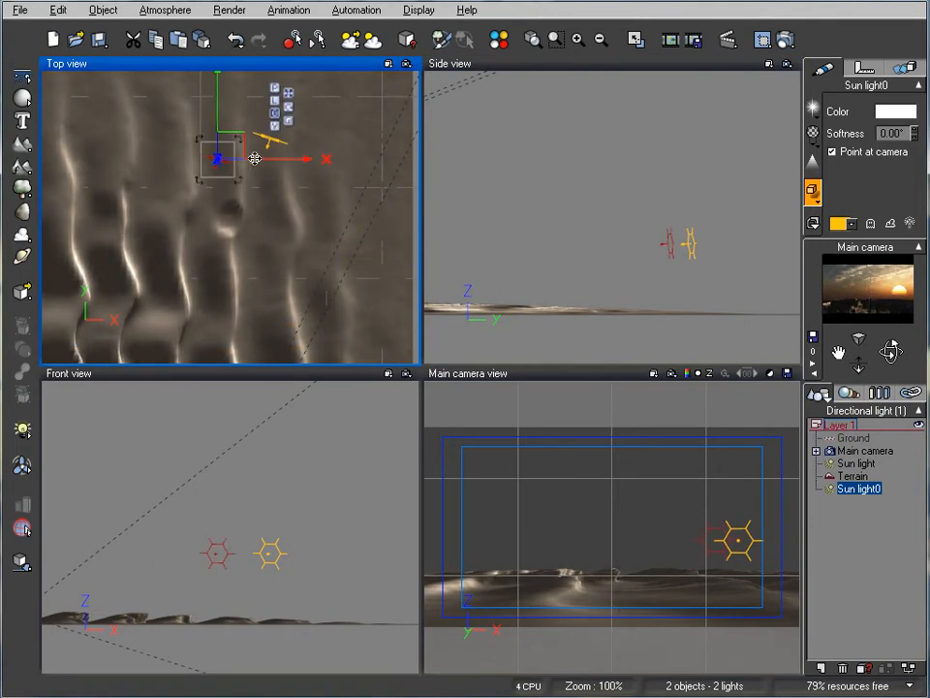
pyautogui.moveTo(232, 151); pyautogui.dragTo(339, 335)
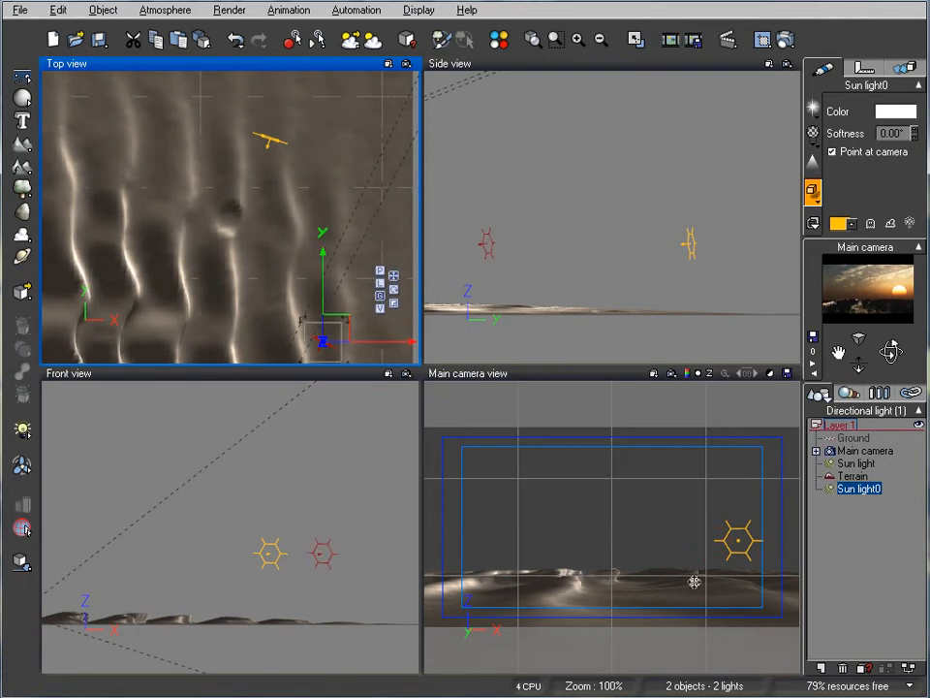
pyautogui.moveTo(319, 274); pyautogui.dragTo(298, 118, button='right')
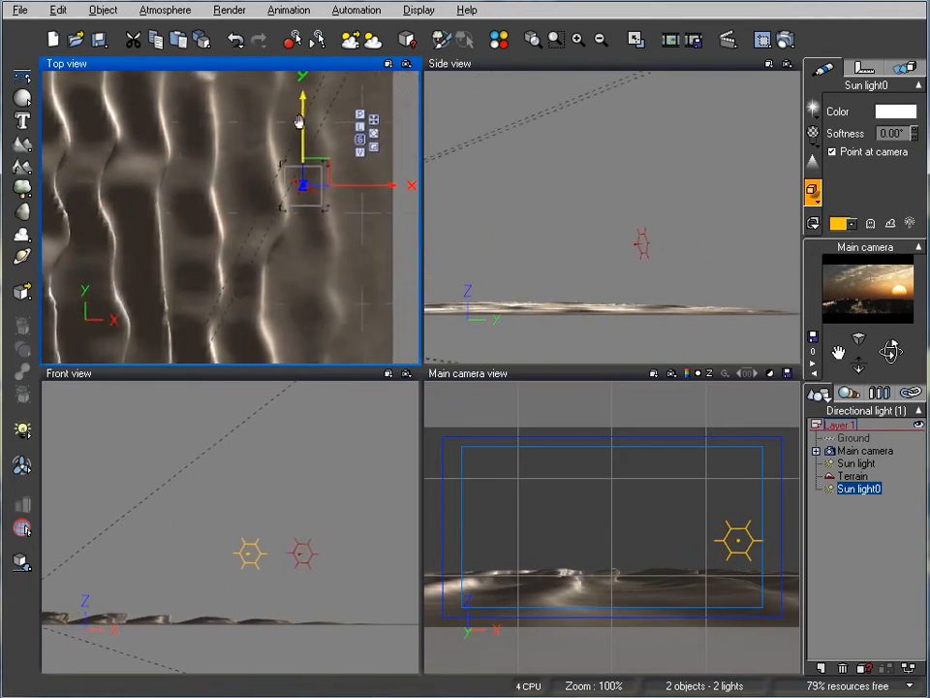
# - Move the duplicated sun light in the Top view closer to the camera, just outside the right edge of its field of view
pyautogui.click(865, 465)
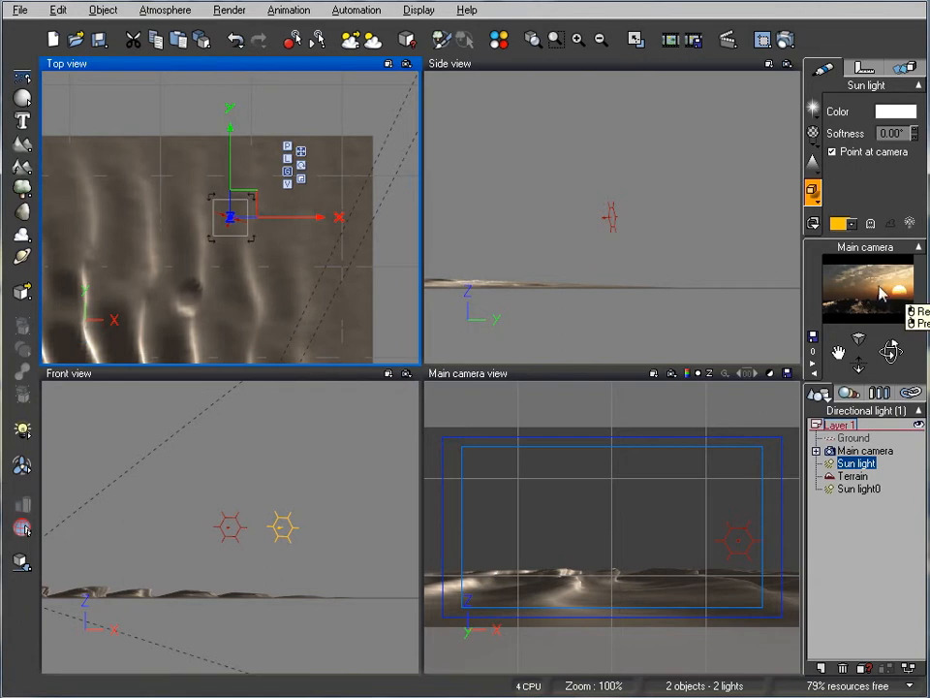
pyautogui.click(861, 489)
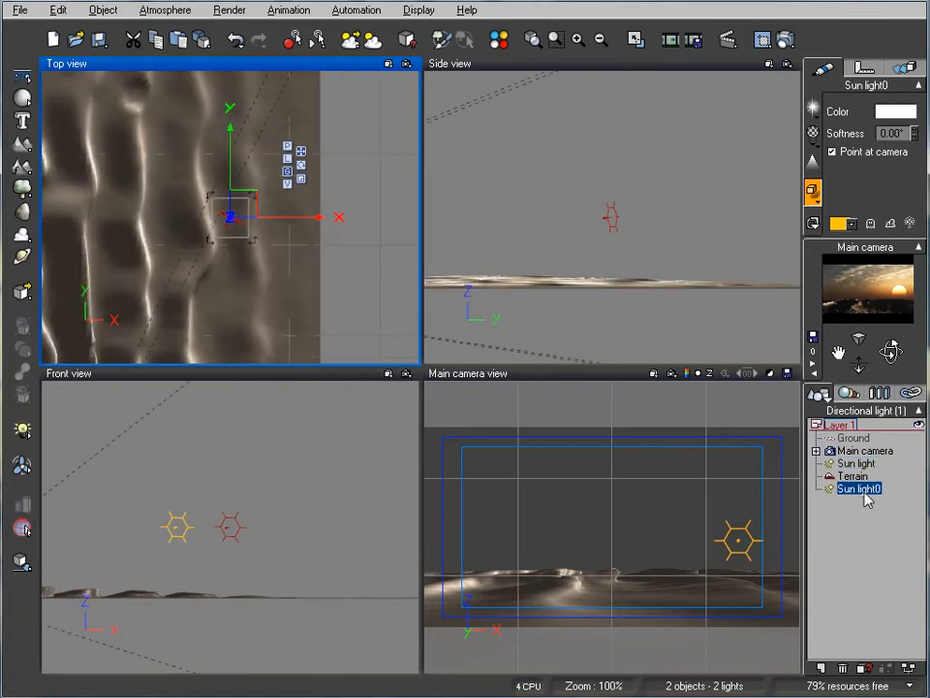
pyautogui.moveTo(190, 261); pyautogui.dragTo(189, 172, button='right')
pyautogui.moveTo(233, 119); pyautogui.dragTo(184, 202)
pyautogui.moveTo(286, 259); pyautogui.dragTo(383, 248, button='right')
pyautogui.moveTo(279, 185); pyautogui.dragTo(252, 320)
pyautogui.moveTo(377, 288); pyautogui.dragTo(368, 85, button='right')
pyautogui.moveTo(269, 134); pyautogui.dragTo(318, 172, button='right')
pyautogui.scroll(-2, 317, 172)
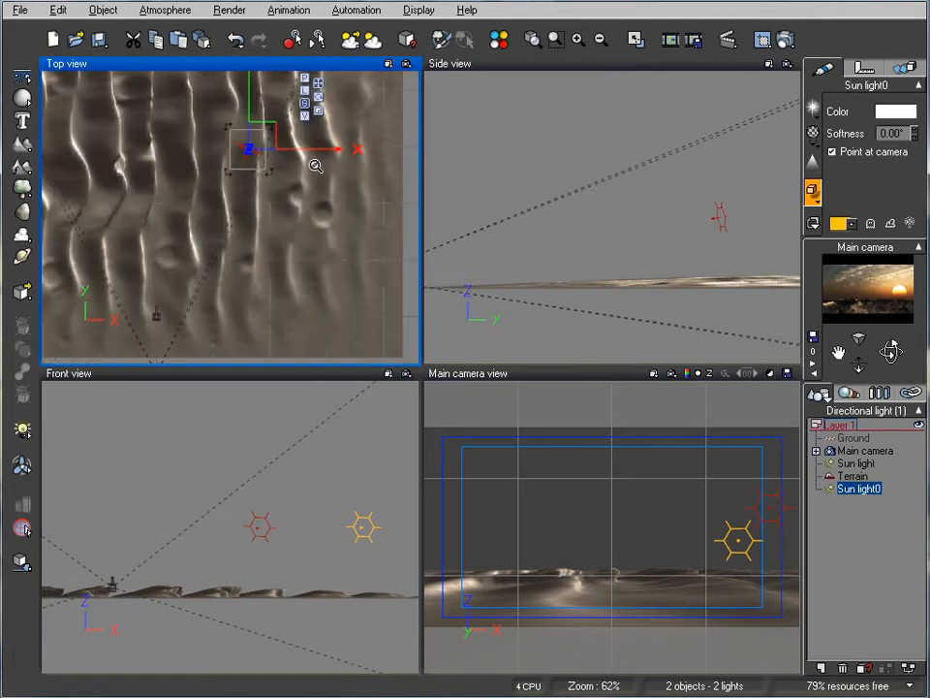
pyautogui.moveTo(261, 142); pyautogui.dragTo(253, 247)
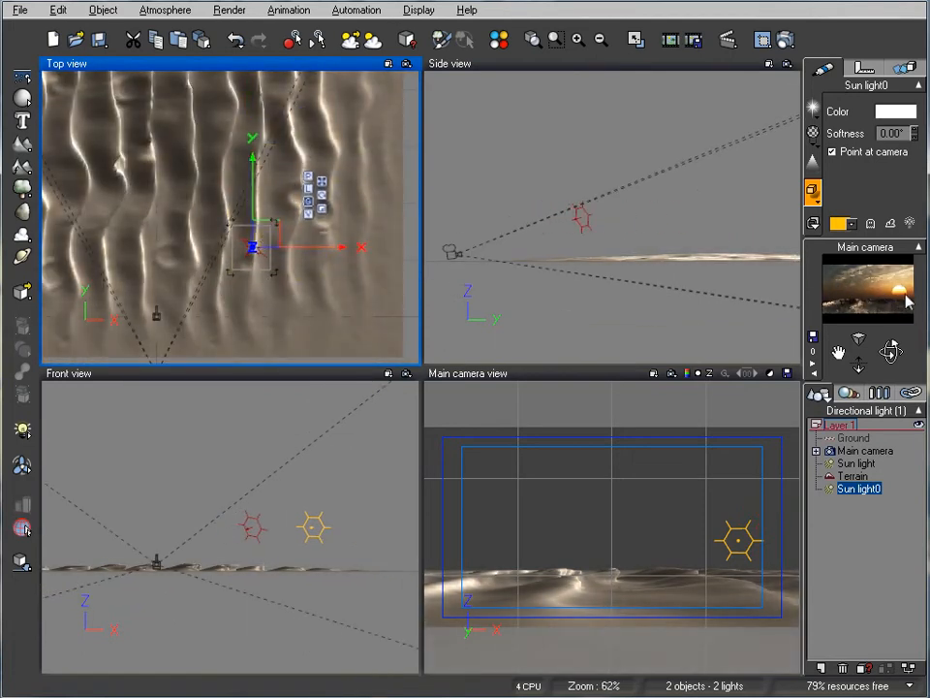
pyautogui.moveTo(338, 277); pyautogui.dragTo(327, 173, button='right')
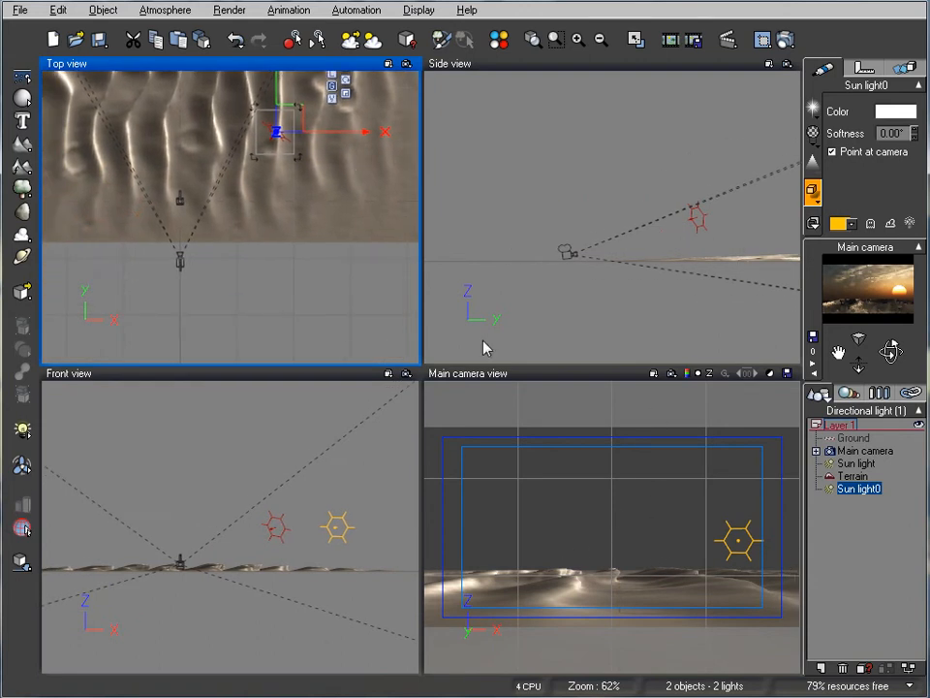
# - Try the duplicated sun light beside the camera on its left and raised higher, and render the scene for review
pyautogui.moveTo(294, 132); pyautogui.dragTo(153, 262)
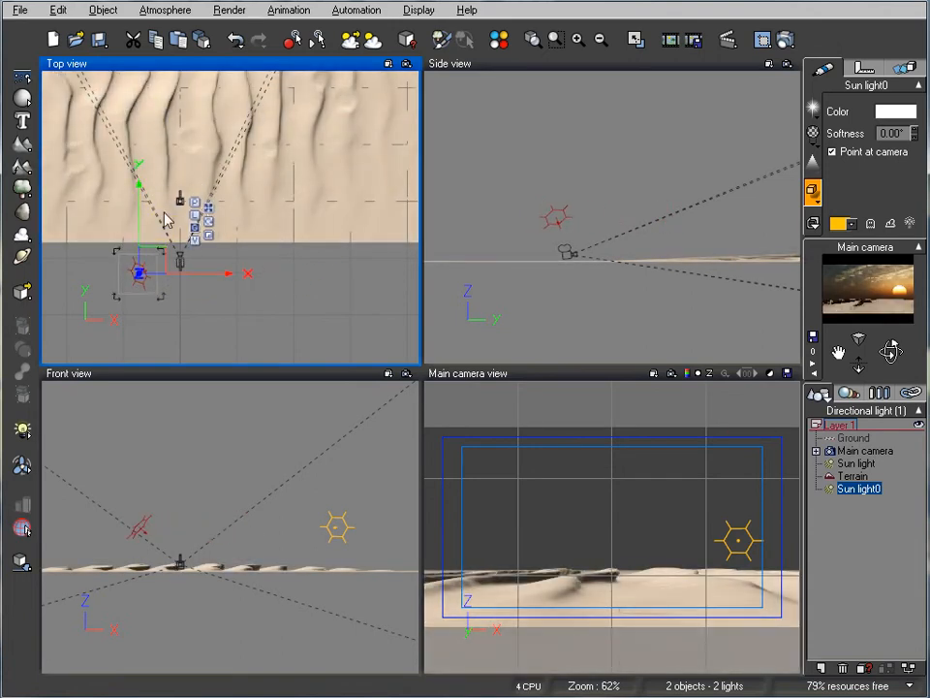
pyautogui.moveTo(555, 219); pyautogui.dragTo(550, 165)
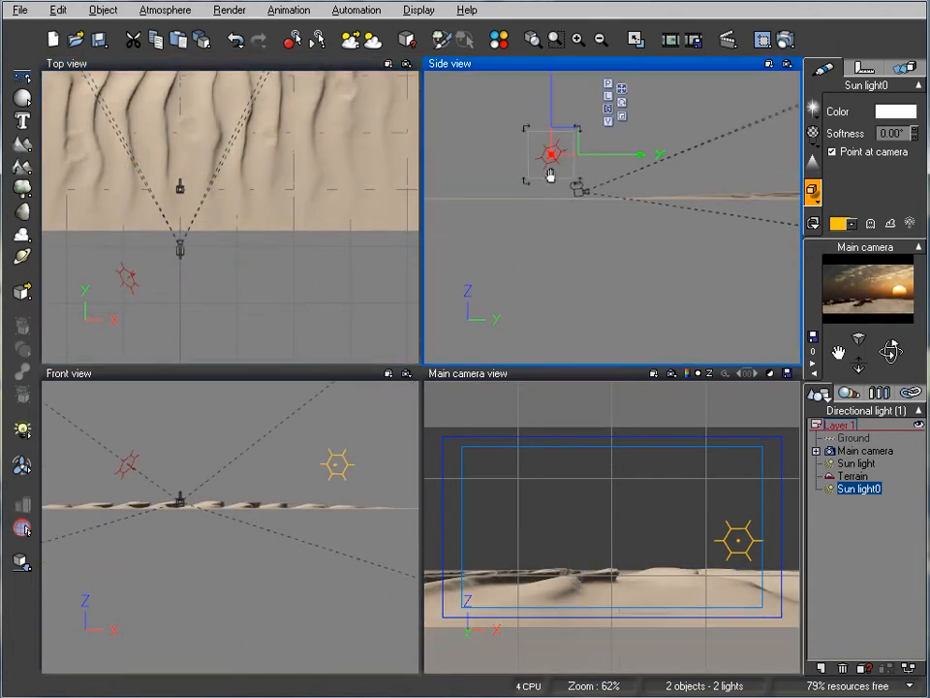
pyautogui.moveTo(589, 134); pyautogui.dragTo(608, 127)
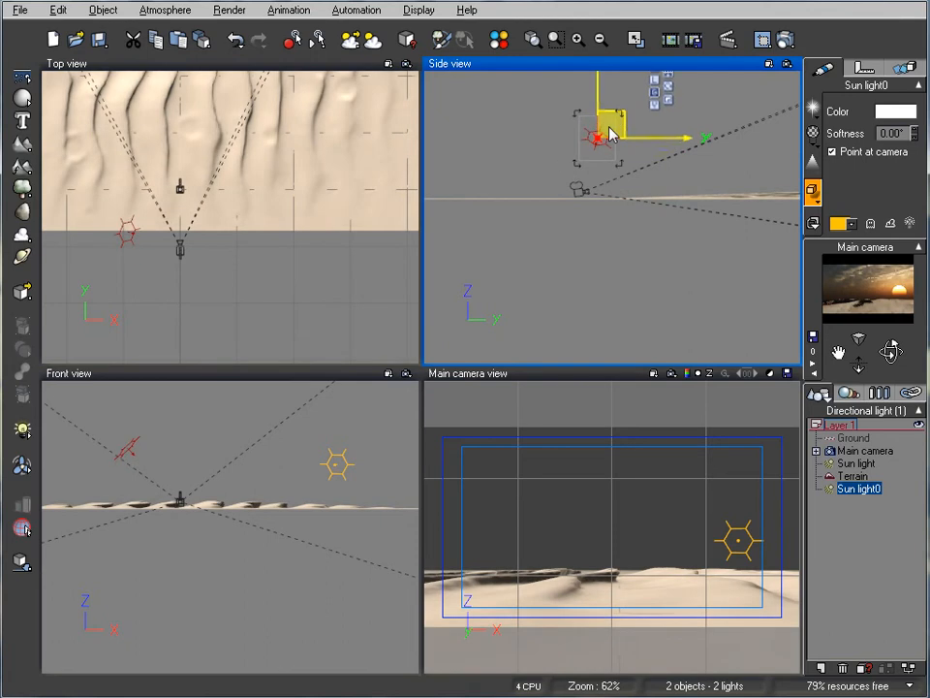
pyautogui.click(793, 39)
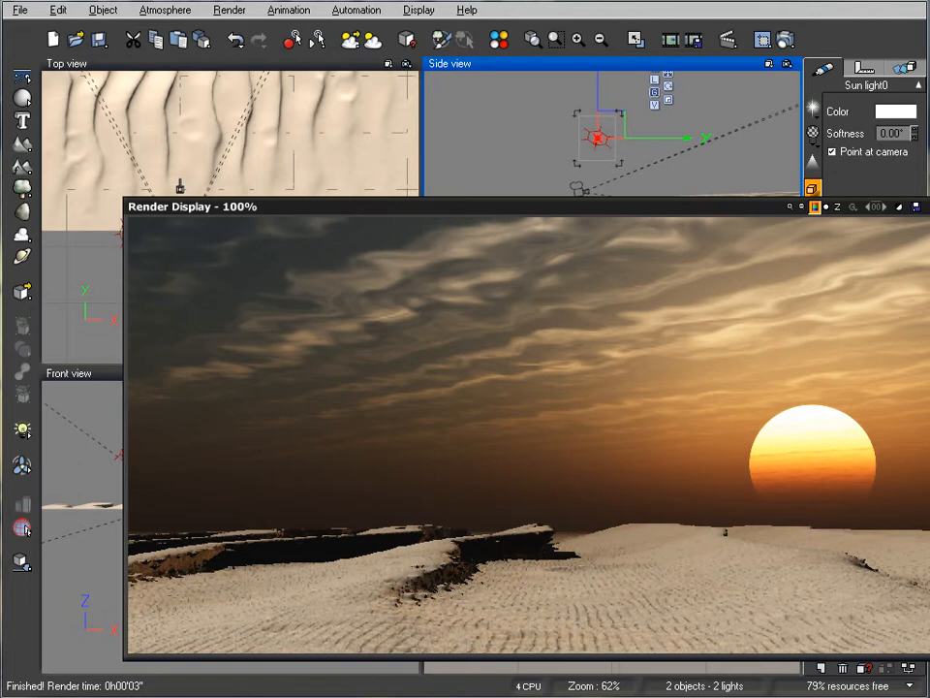
pyautogui.click(548, 405)
# - Move the duplicated sun light back over the dunes, ahead of the camera and just outside the right edge of its field of view
pyautogui.click(280, 199)
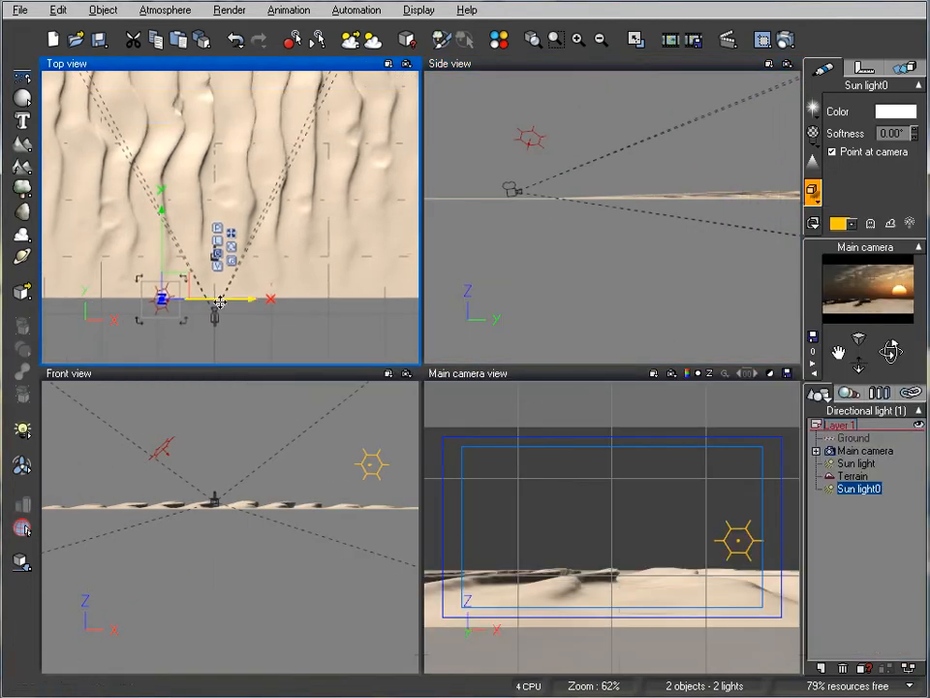
pyautogui.moveTo(180, 291); pyautogui.dragTo(358, 153)
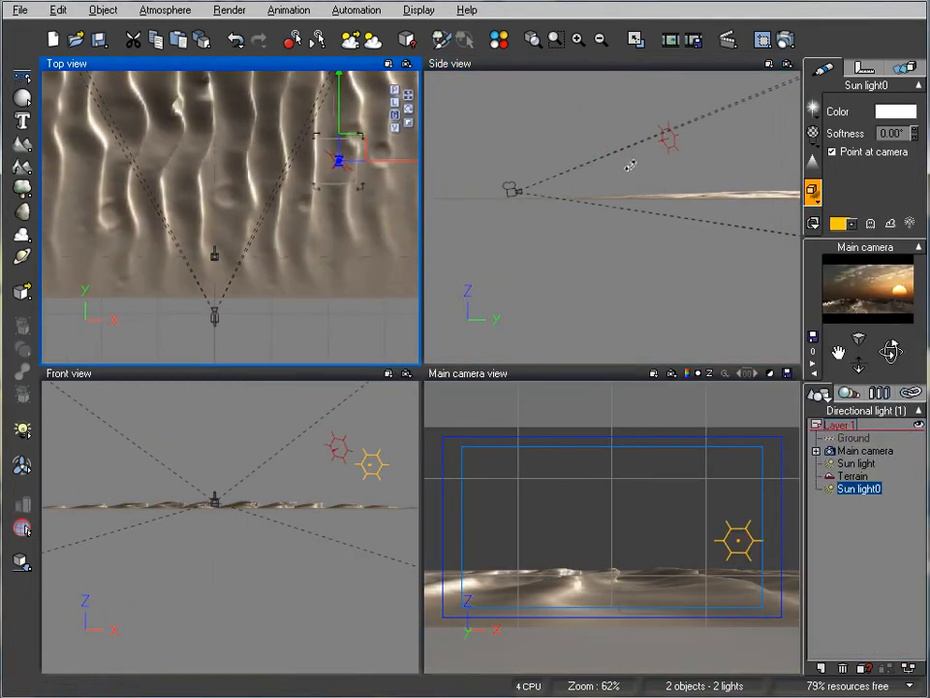
pyautogui.click(667, 137)
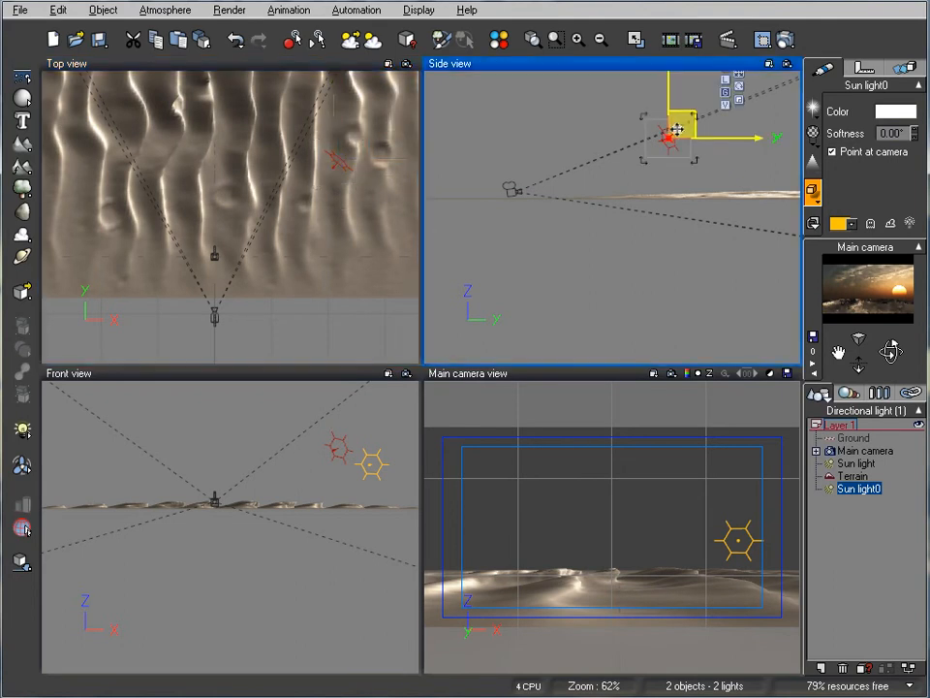
pyautogui.moveTo(319, 195); pyautogui.dragTo(257, 187, button='right')
pyautogui.moveTo(288, 141); pyautogui.dragTo(291, 157)
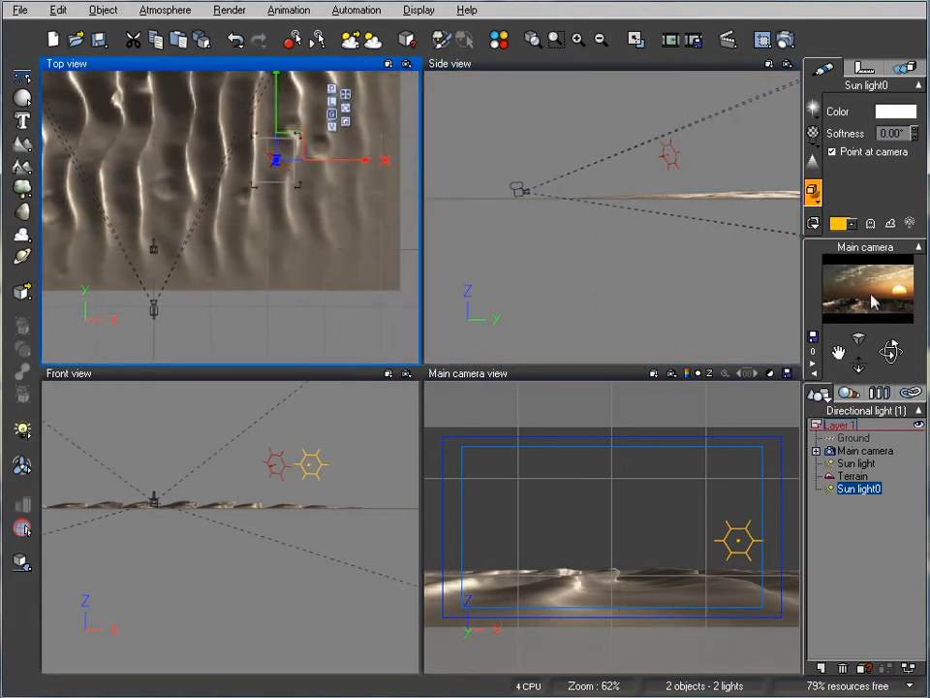
pyautogui.moveTo(718, 175); pyautogui.dragTo(671, 173, button='right')
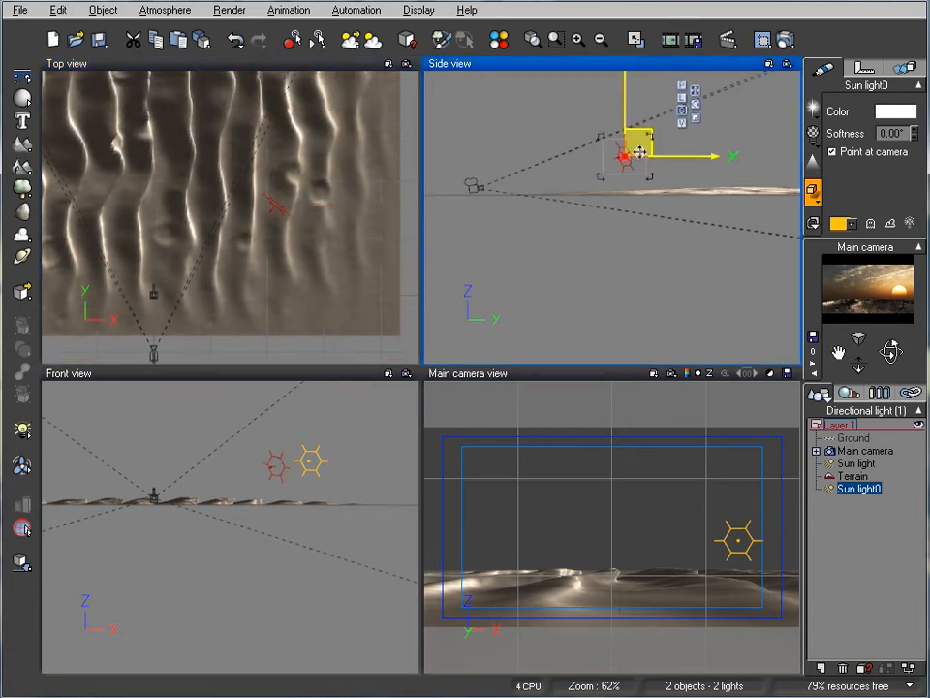
pyautogui.moveTo(215, 181); pyautogui.dragTo(302, 220, button='right')
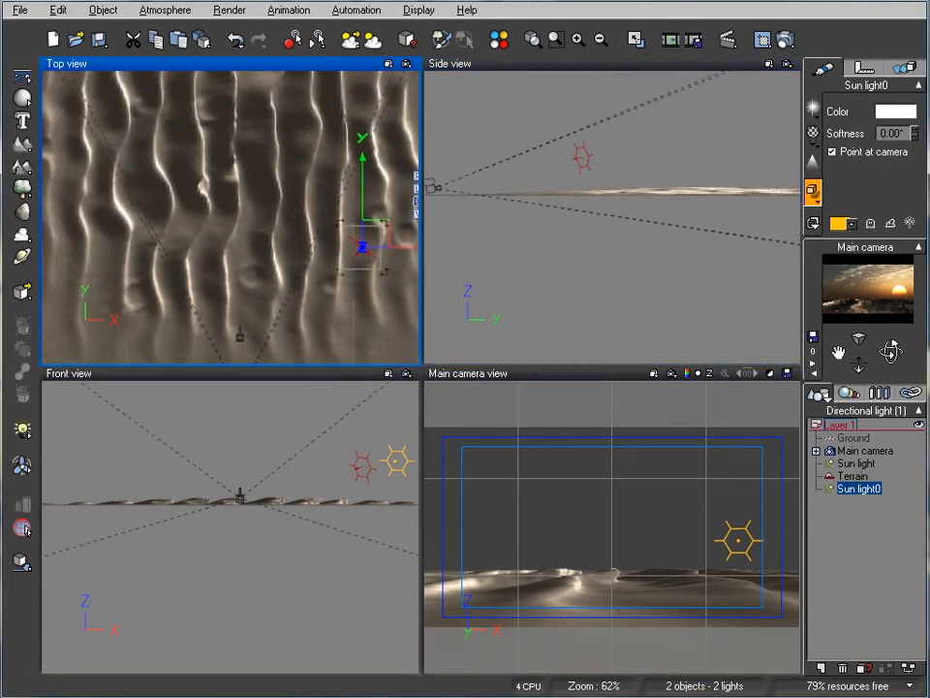
# - Add a Mercury planet over the dunes ahead of the camera, with a full phase and increased brightness and softness
pyautogui.click(21, 256)
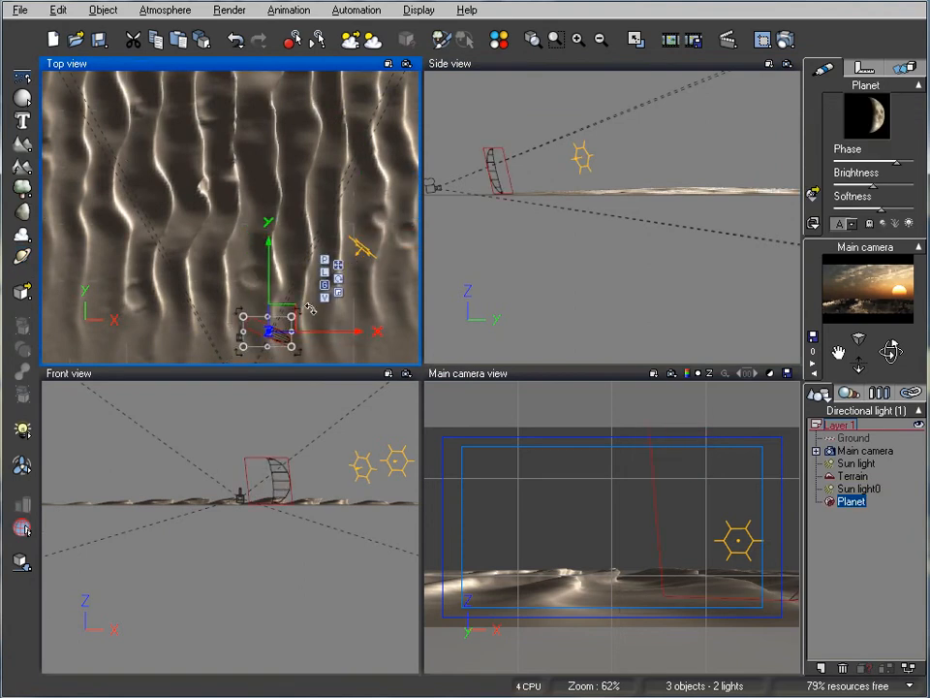
pyautogui.moveTo(281, 318); pyautogui.dragTo(229, 177)
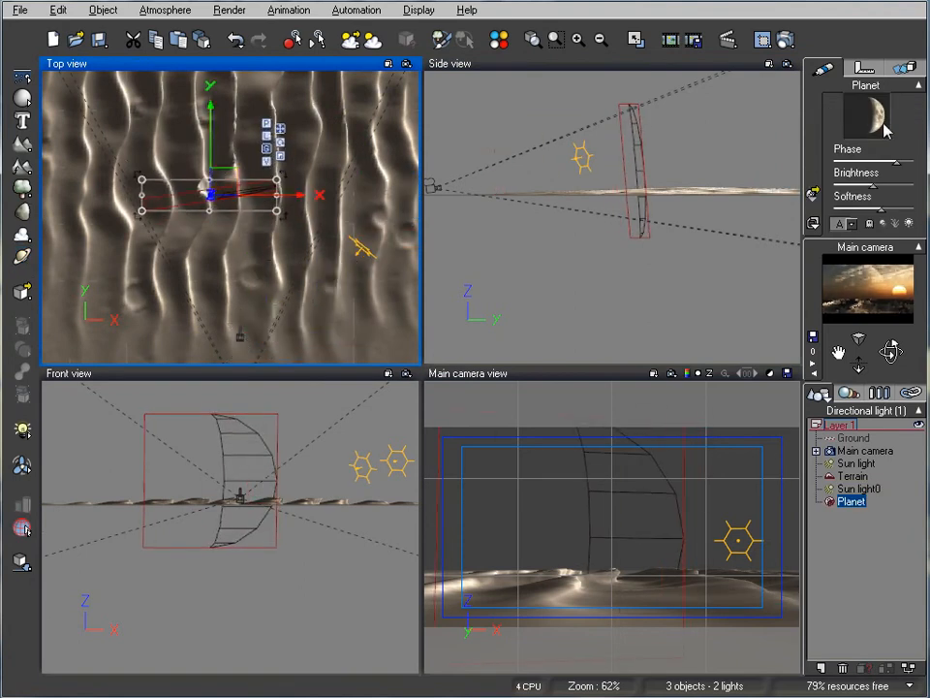
pyautogui.click(813, 194)
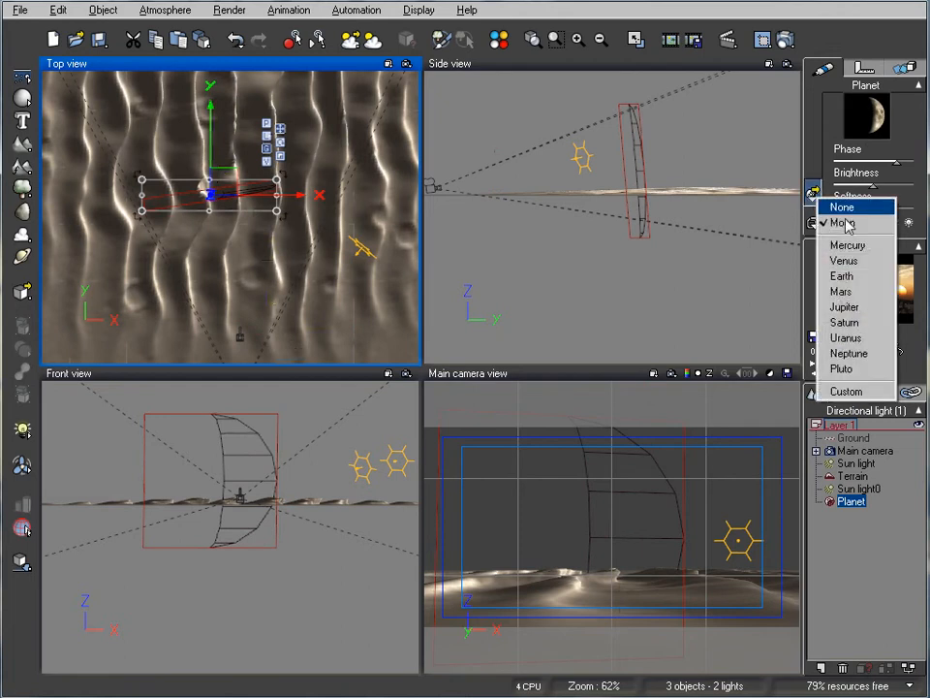
pyautogui.click(861, 246)
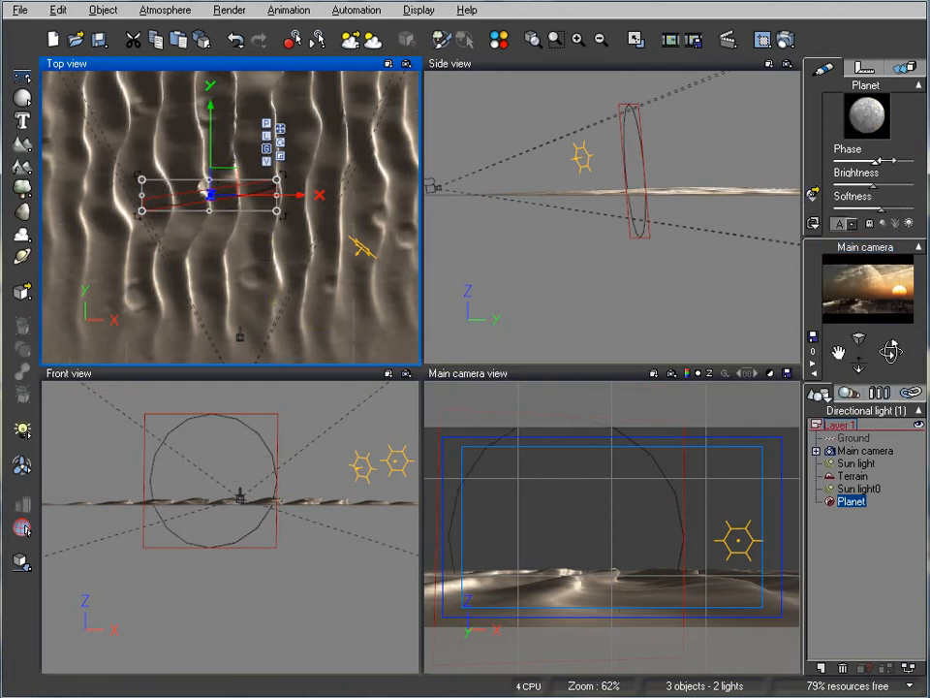
pyautogui.moveTo(894, 159); pyautogui.dragTo(901, 208)
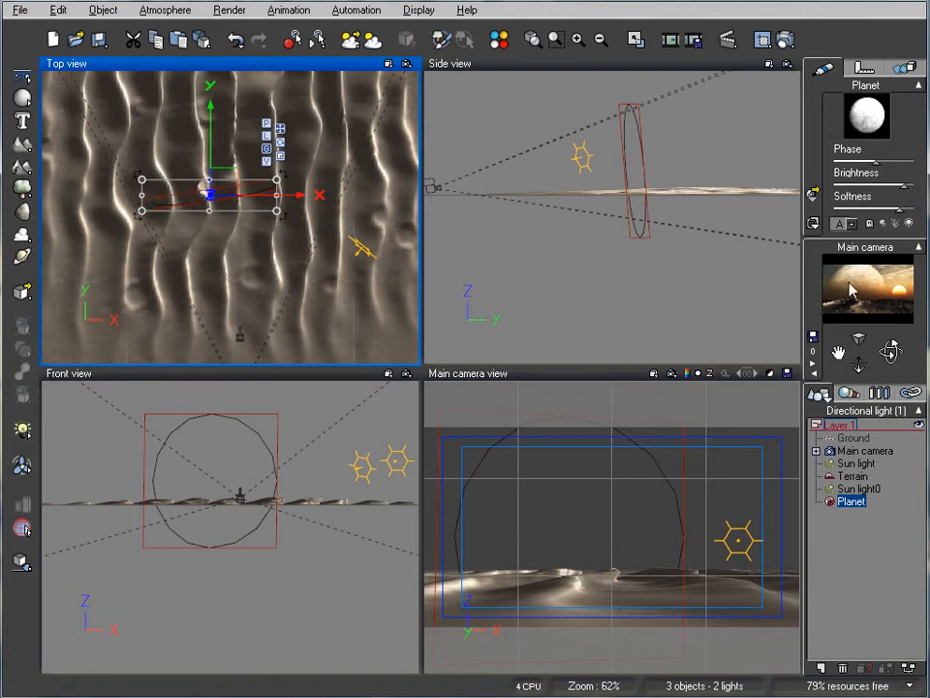
# - Reposition the planet to the left of the sun in the camera view, with its lower part below the horizon
pyautogui.click(633, 145)
pyautogui.moveTo(649, 155); pyautogui.dragTo(654, 174)
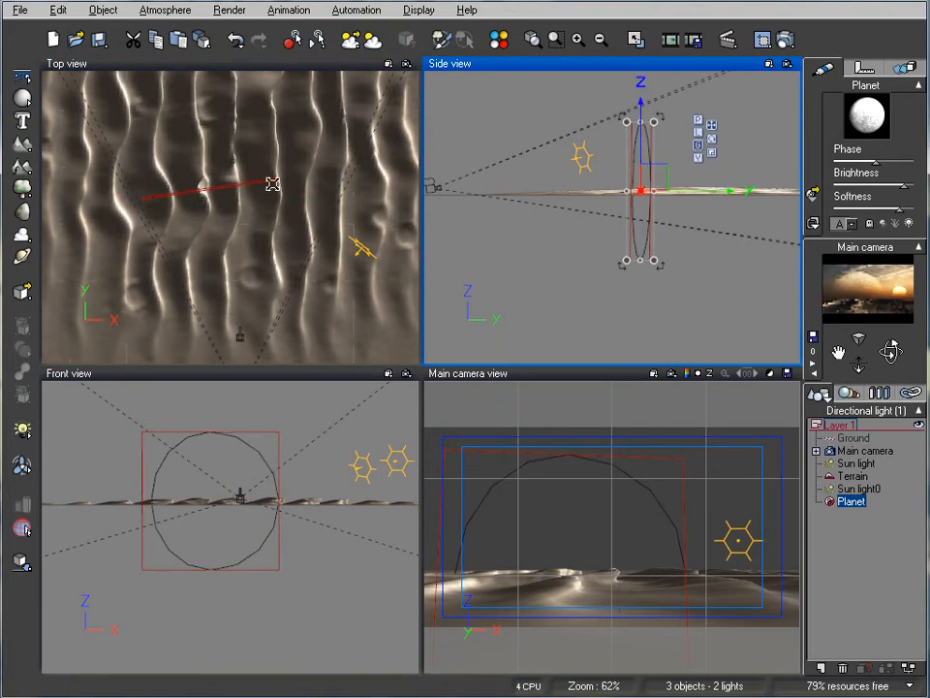
pyautogui.moveTo(270, 188); pyautogui.dragTo(385, 187, button='right')
pyautogui.moveTo(317, 182); pyautogui.dragTo(286, 180)
pyautogui.click(649, 192)
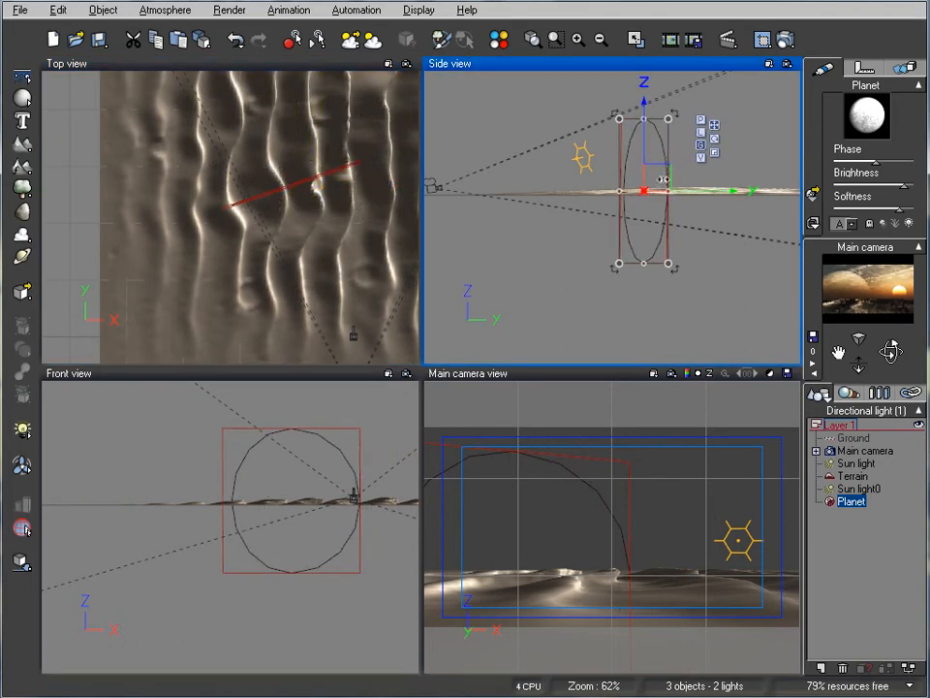
pyautogui.moveTo(652, 180)
pyautogui.mouseDown()
pyautogui.moveTo(656, 152)
pyautogui.moveTo(659, 168)
pyautogui.mouseUp()
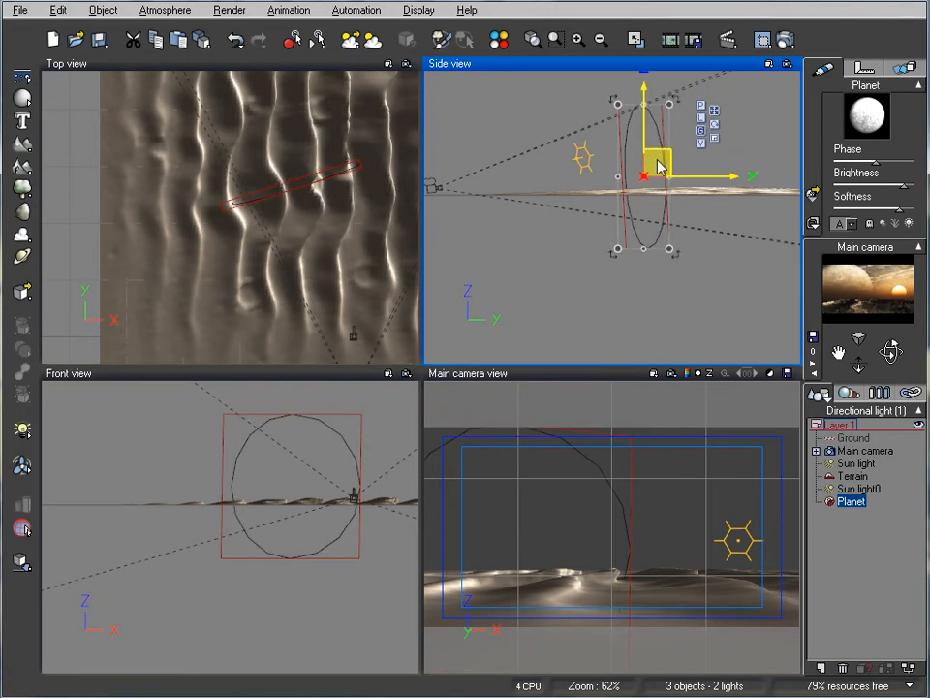
pyautogui.click(306, 179)
# - Add a sphere and move it in the Top view beyond the terrain's far edge, within the camera's field of view
pyautogui.moveTo(307, 179); pyautogui.dragTo(236, 194, button='right')
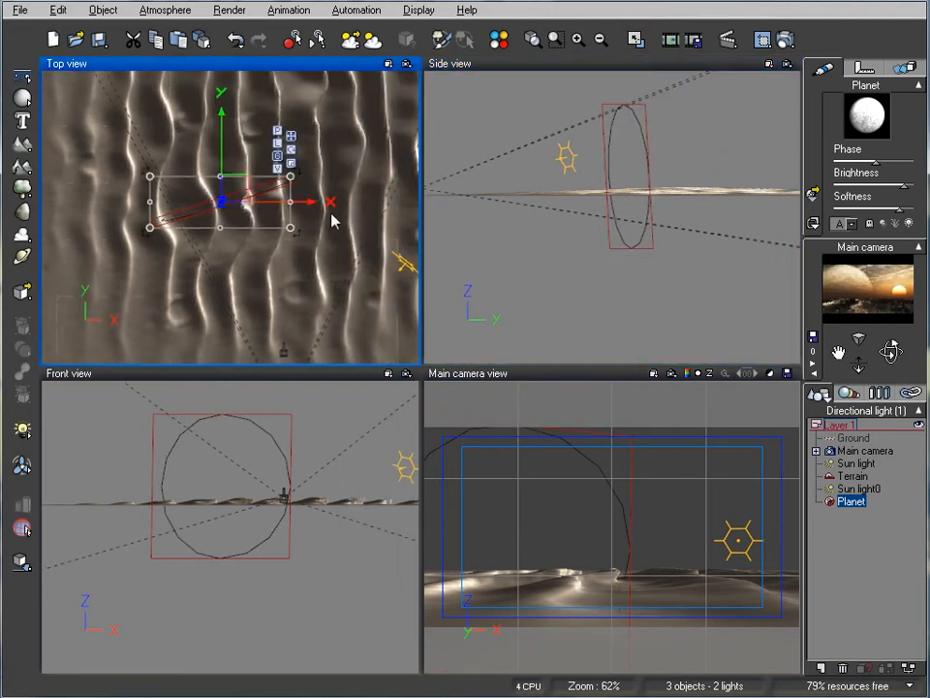
pyautogui.moveTo(332, 221); pyautogui.dragTo(201, 221, button='right')
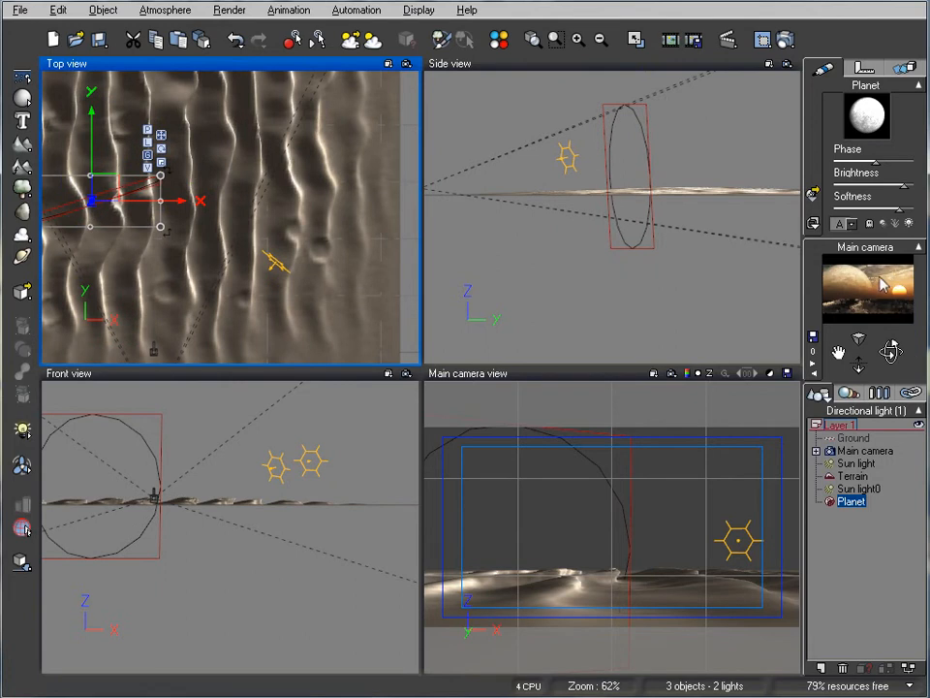
pyautogui.moveTo(254, 219); pyautogui.dragTo(281, 248, button='right')
pyautogui.click(23, 97)
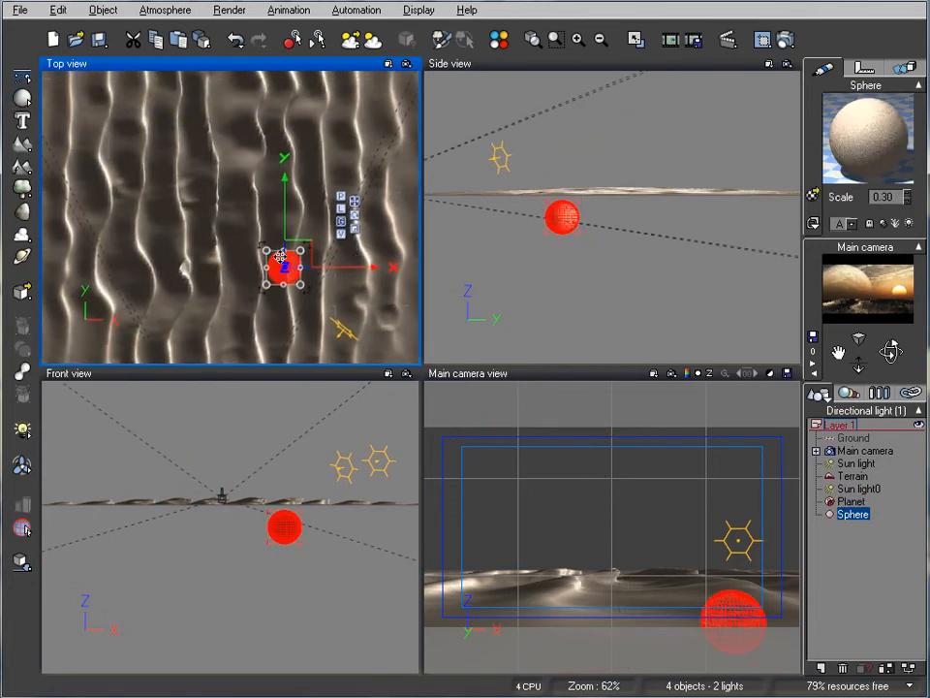
pyautogui.moveTo(281, 248); pyautogui.dragTo(250, 110)
pyautogui.scroll(-5, 269, 129)
pyautogui.moveTo(268, 129); pyautogui.dragTo(269, 242, button='right')
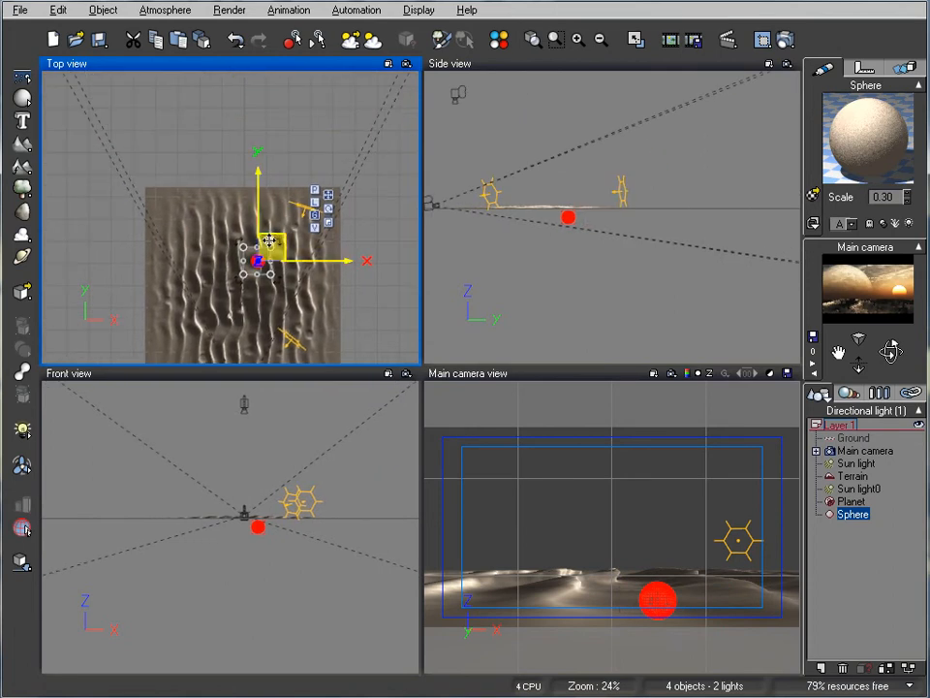
pyautogui.moveTo(269, 242); pyautogui.dragTo(262, 129)
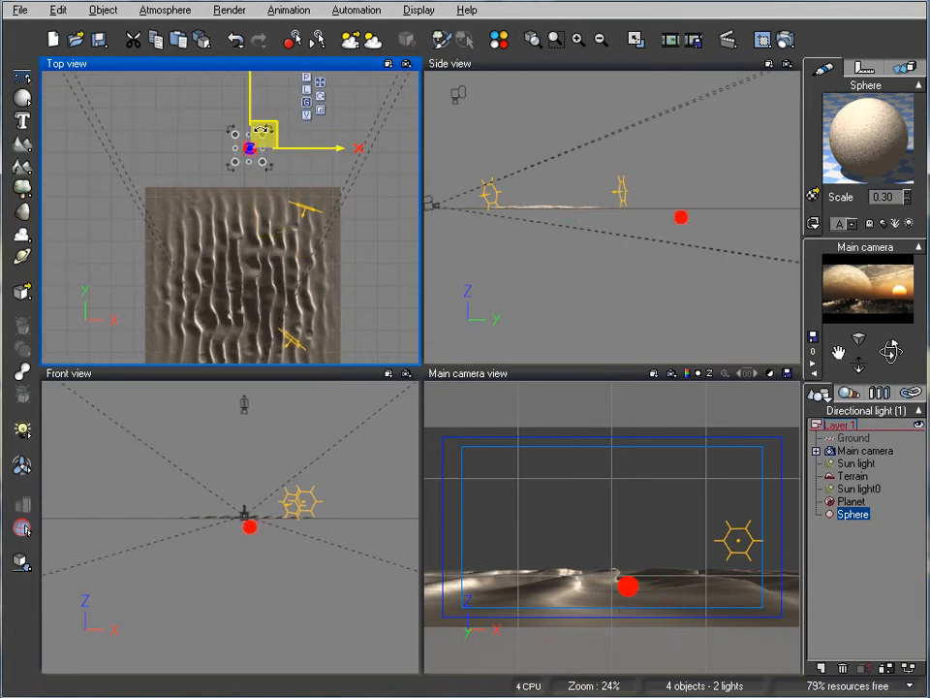
# - Apply the Red plastic material from the Basic collection to the sphere
pyautogui.click(814, 198)
pyautogui.scroll(2, 271, 320)
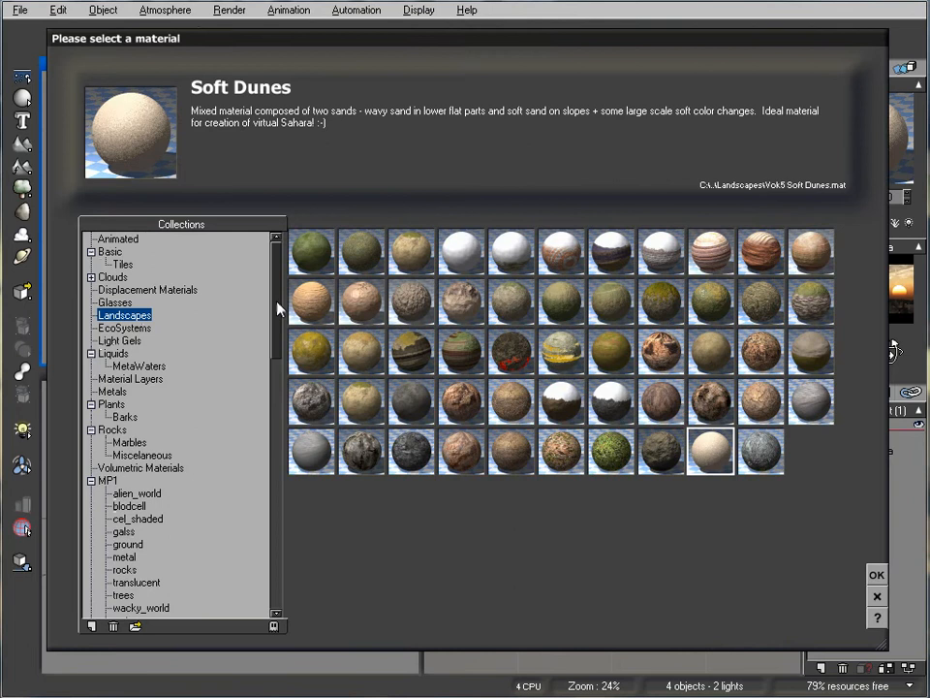
pyautogui.click(109, 251)
pyautogui.click(462, 248)
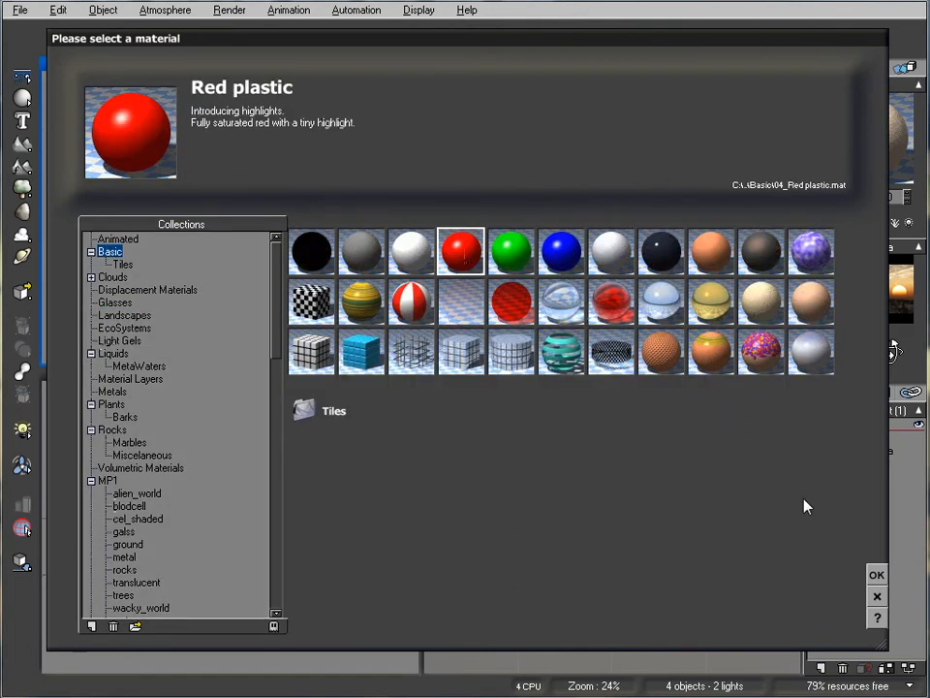
pyautogui.click(877, 575)
# - Raise the sphere above the horizon in the Side view and convert it to an area light
pyautogui.click(686, 216)
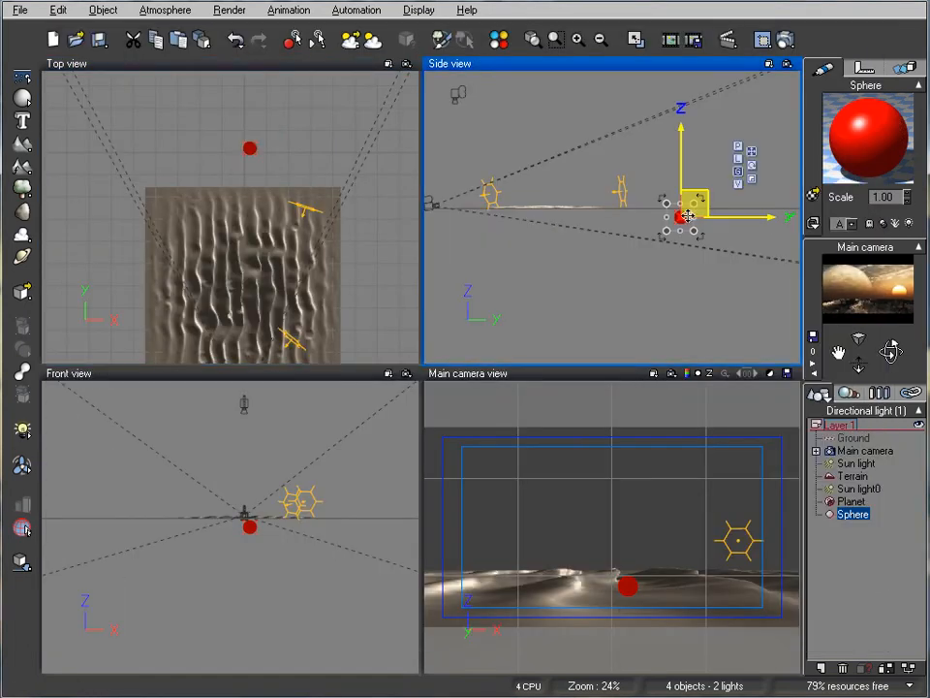
pyautogui.moveTo(687, 211); pyautogui.dragTo(691, 177)
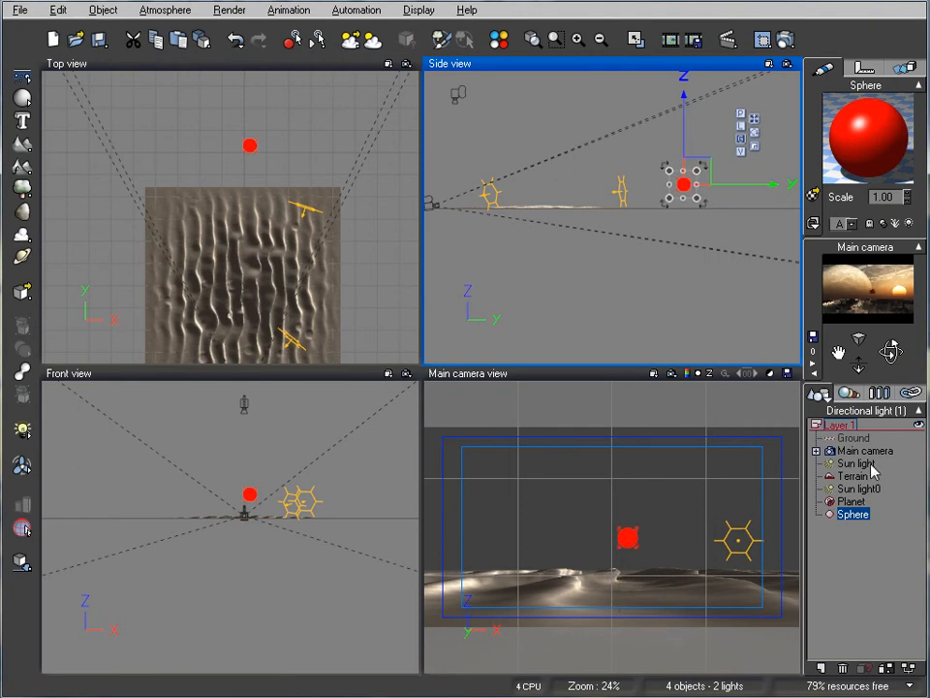
pyautogui.rightClick(853, 517)
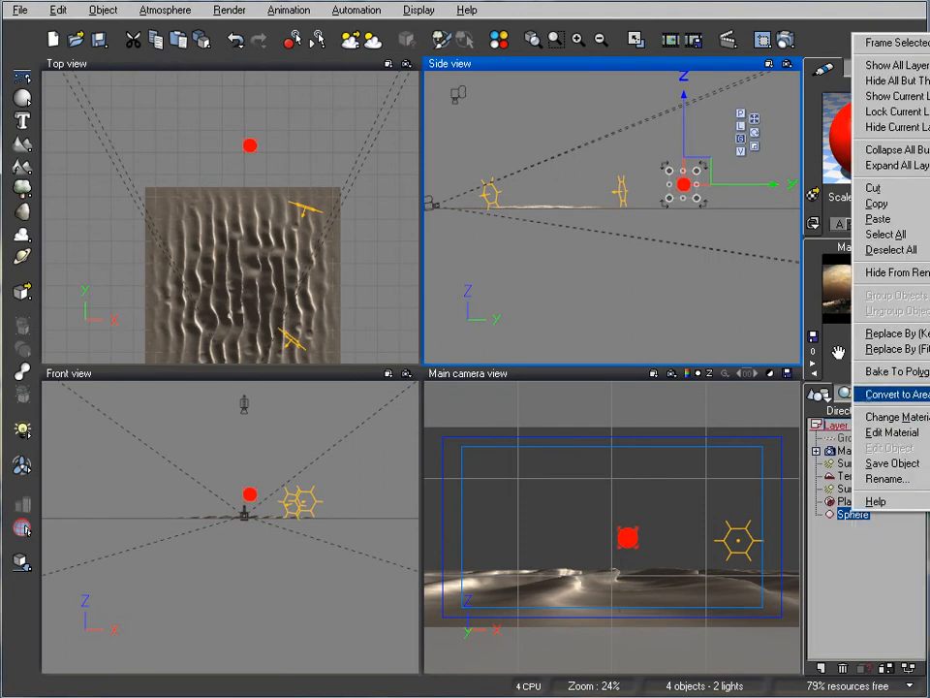
pyautogui.click(897, 394)
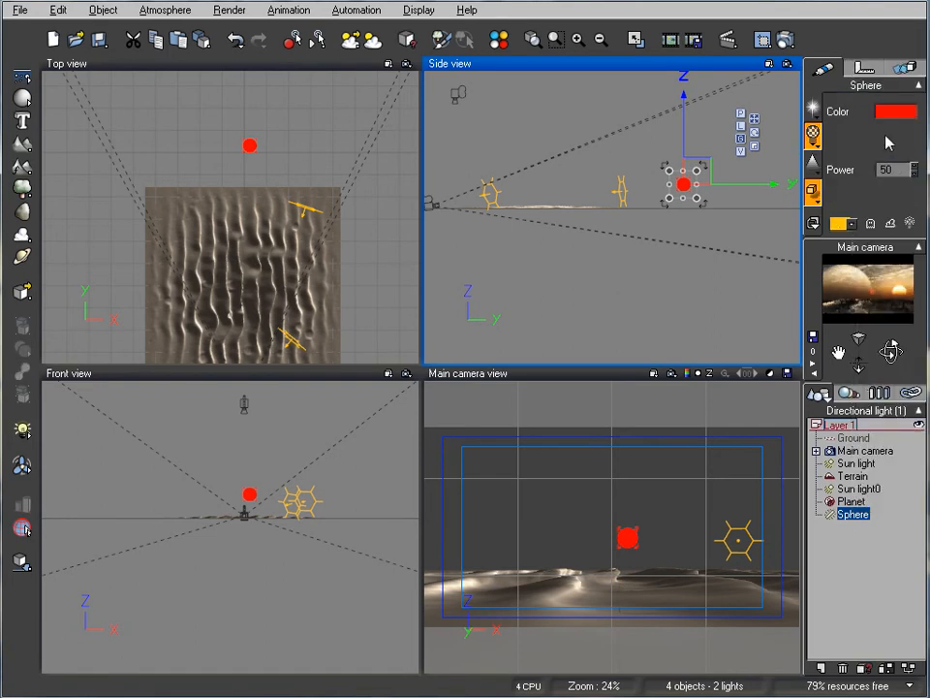
# - Set the sphere light's power to 500 and enable its lens flare, keeping the default flare settings
pyautogui.click(886, 170)
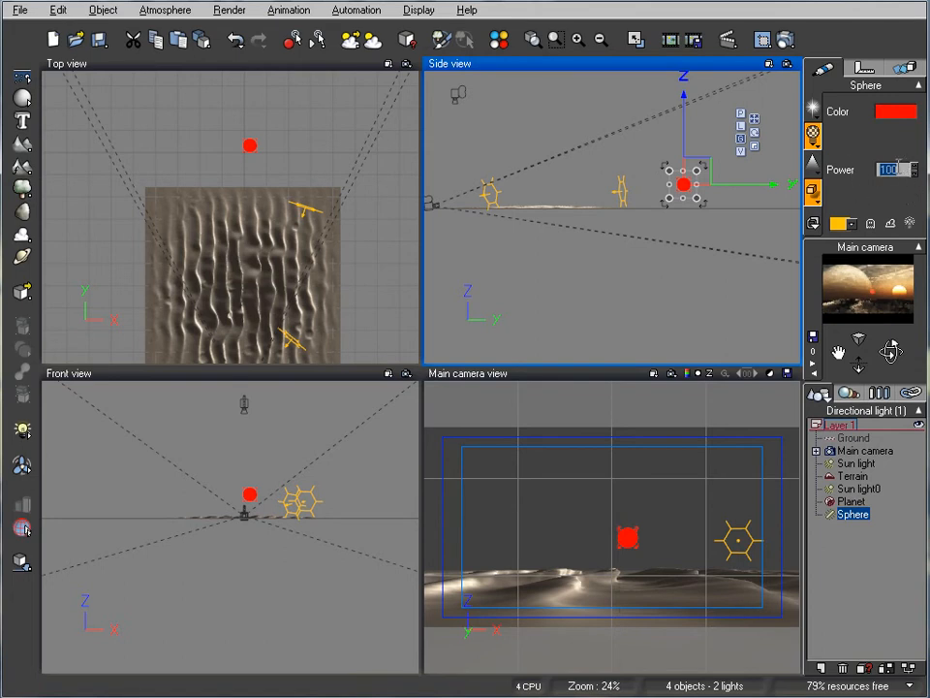
pyautogui.write('0')
pyautogui.click(815, 110)
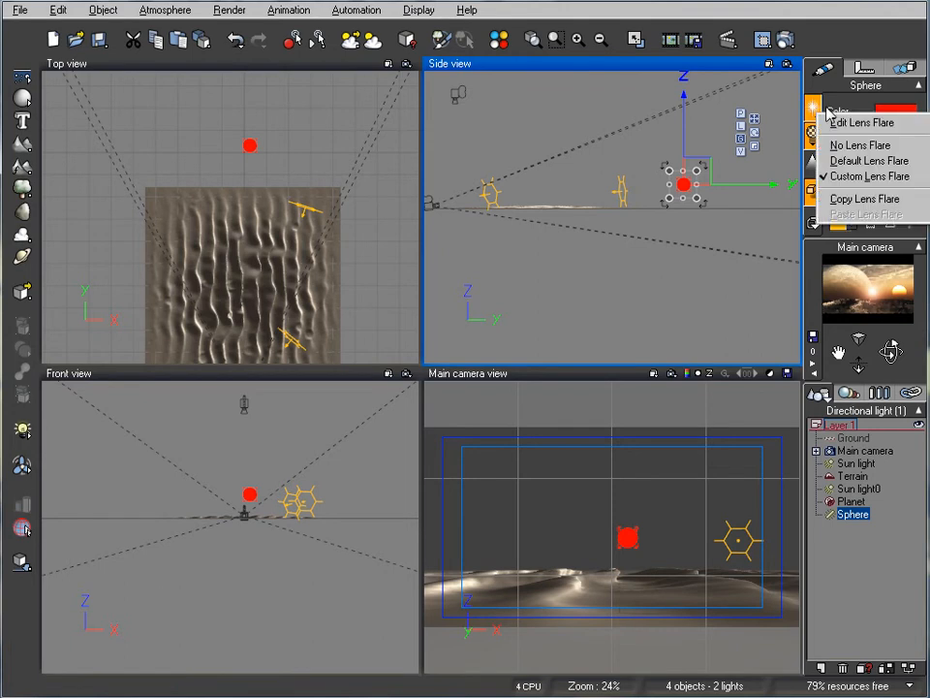
pyautogui.click(862, 123)
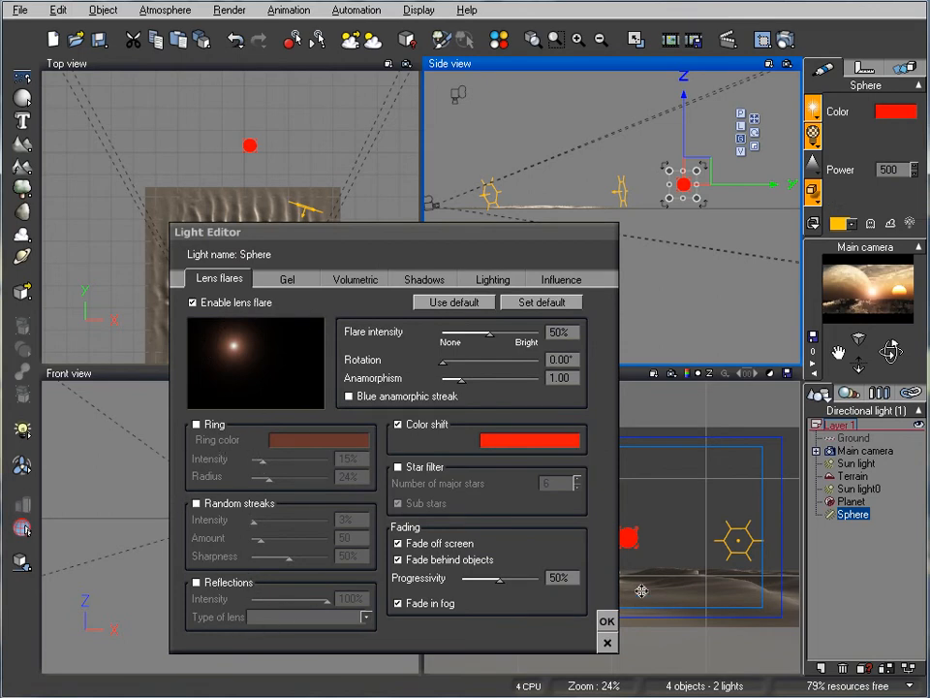
pyautogui.click(607, 623)
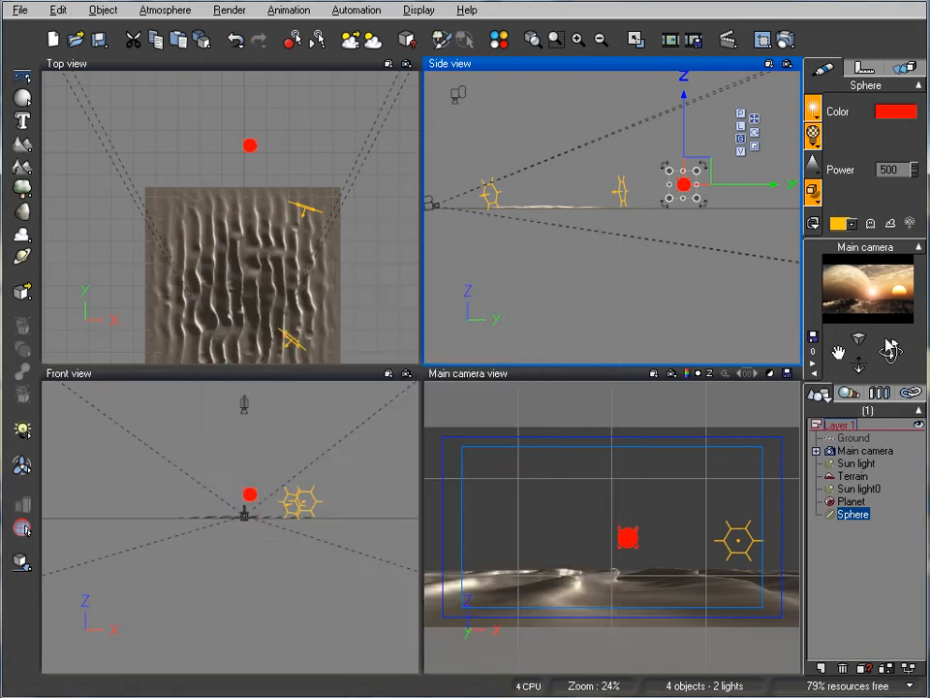
# - Move the sphere light much farther beyond the terrain, up into the sky, and to the right in the camera view
pyautogui.moveTo(307, 193); pyautogui.dragTo(330, 328, button='right')
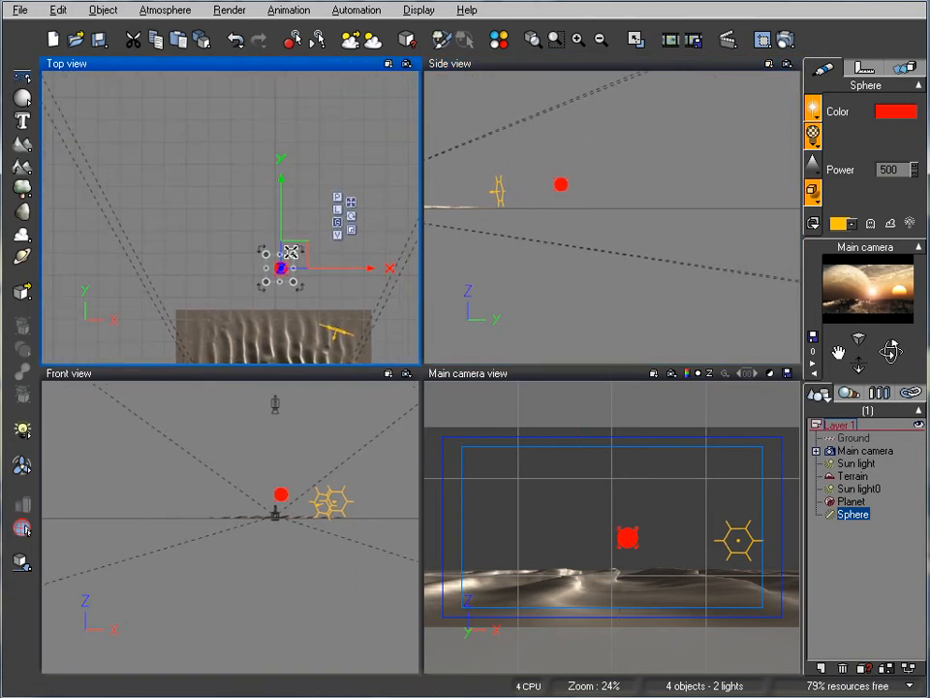
pyautogui.moveTo(288, 244); pyautogui.dragTo(292, 119)
pyautogui.moveTo(555, 125); pyautogui.dragTo(405, 135, button='right')
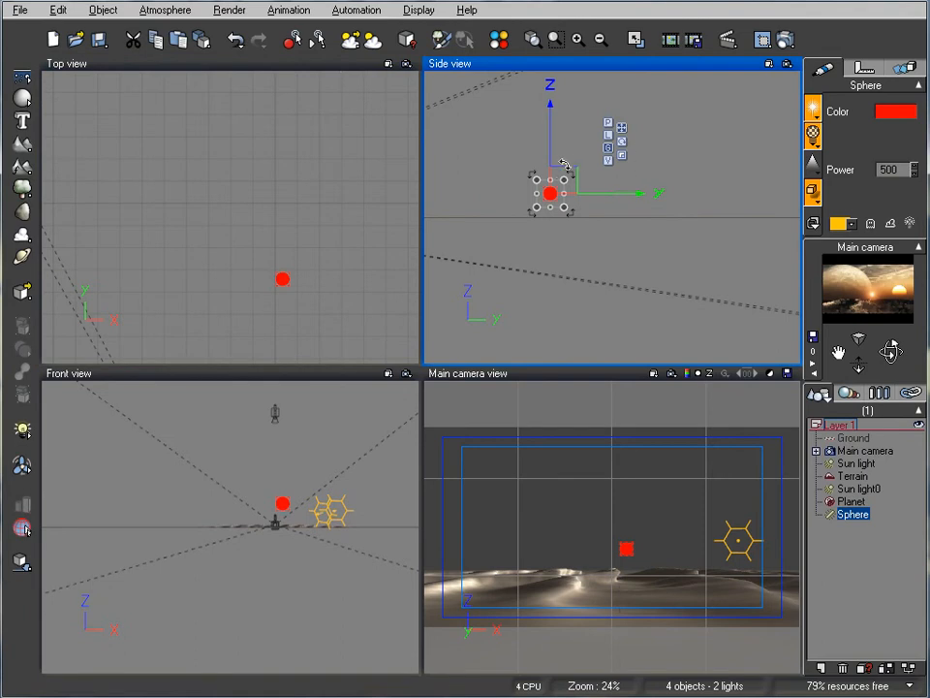
pyautogui.moveTo(561, 171); pyautogui.dragTo(569, 86)
pyautogui.moveTo(331, 194); pyautogui.dragTo(253, 179, button='right')
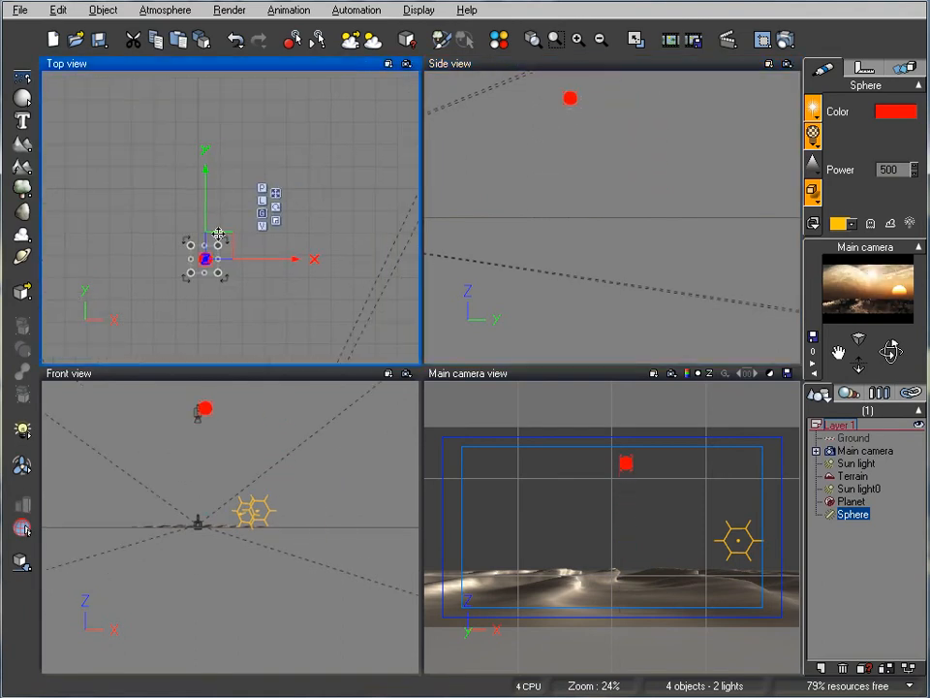
pyautogui.moveTo(217, 242); pyautogui.dragTo(278, 239)
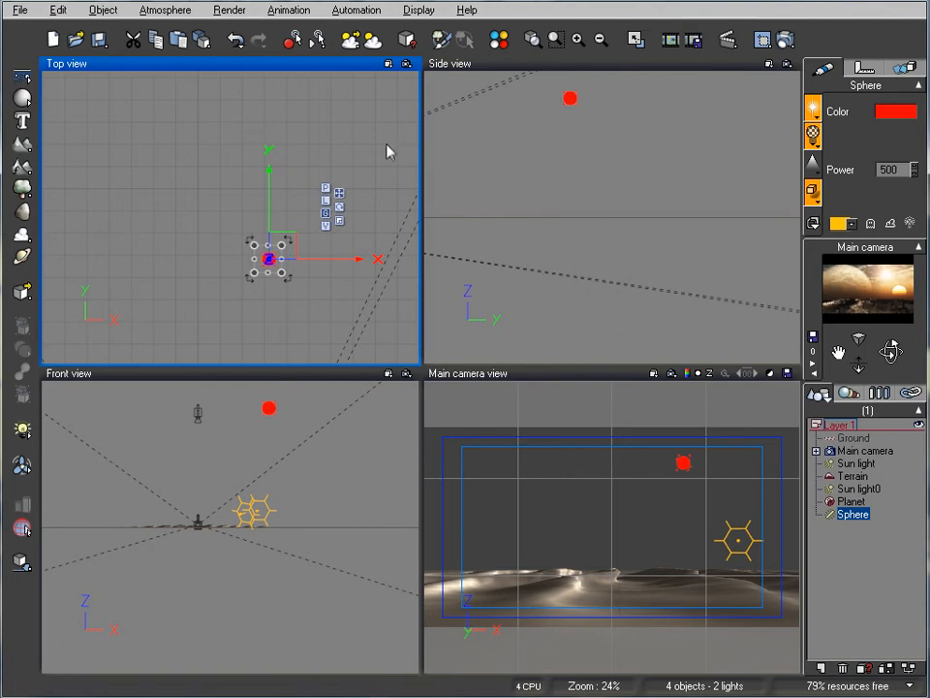
# - Add a point light to the left of the sphere light in the Top view and give it a light blue color (141, 170, 232)
pyautogui.click(21, 432)
pyautogui.moveTo(236, 213); pyautogui.dragTo(184, 257)
pyautogui.rightClick(887, 112)
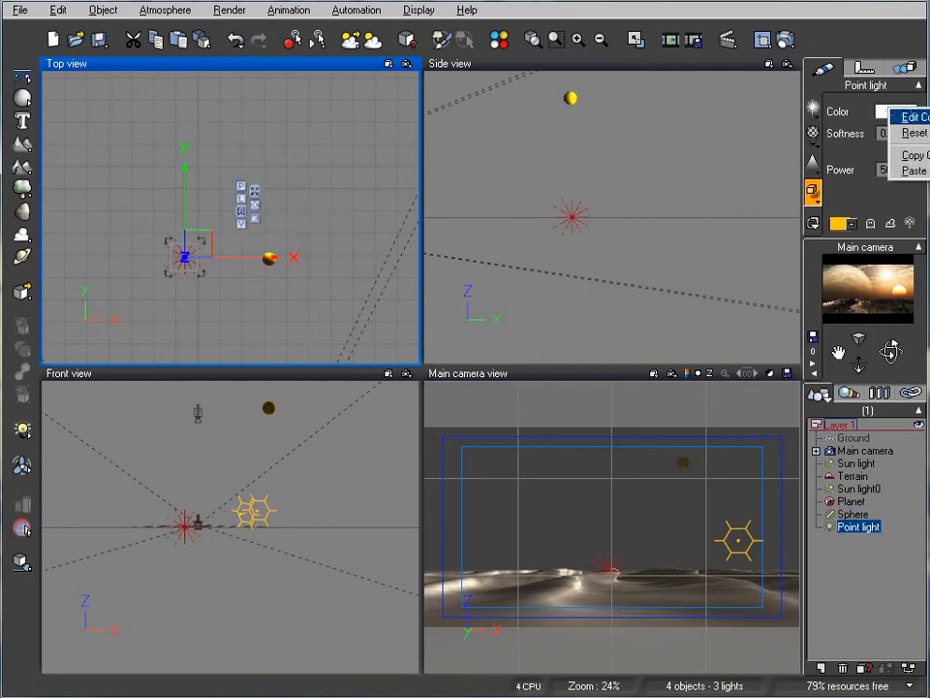
pyautogui.click(913, 116)
pyautogui.moveTo(428, 329); pyautogui.dragTo(459, 263)
pyautogui.click(541, 255)
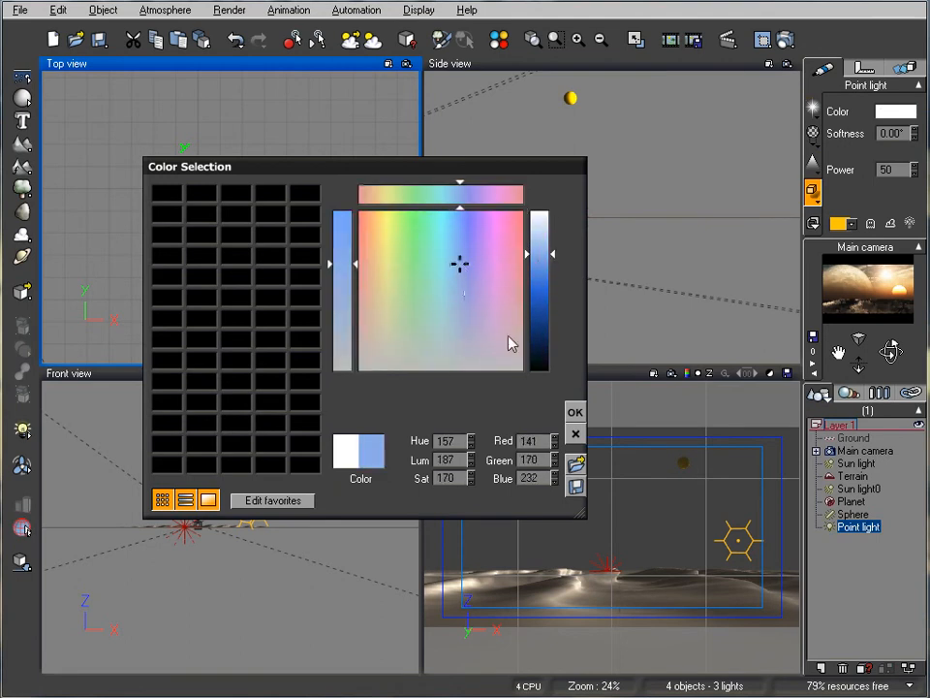
pyautogui.click(575, 414)
# - Set the point light's power to 500
pyautogui.click(898, 170)
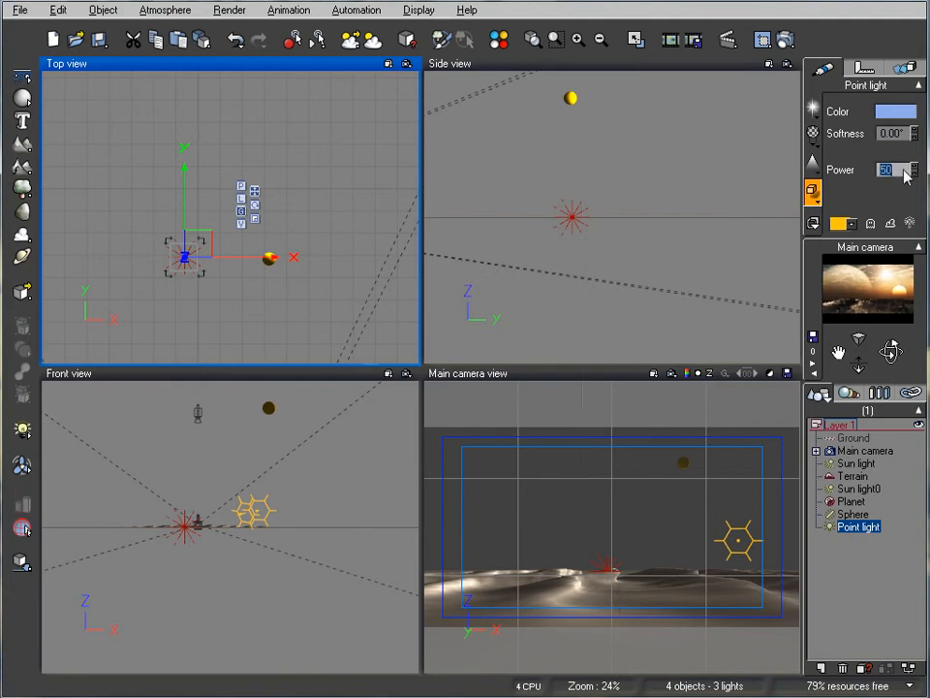
pyautogui.write('500')
pyautogui.press('Return')
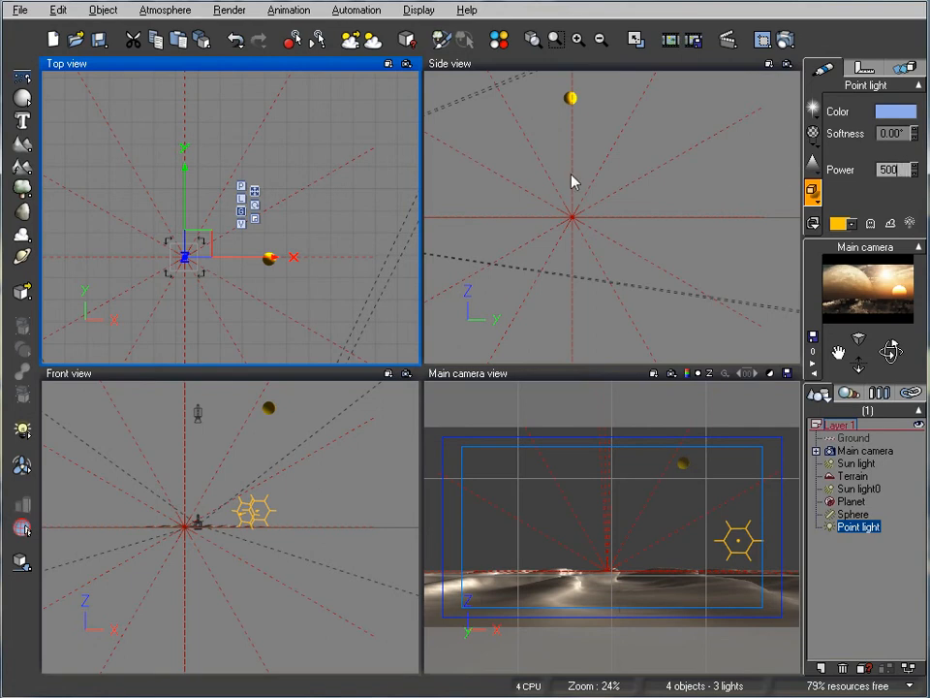
# - Move the point light above the ground just beyond the terrain's far edge, near the camera view's center, and enable its lens flare
pyautogui.moveTo(639, 189); pyautogui.dragTo(725, 175, button='right')
pyautogui.moveTo(668, 192); pyautogui.dragTo(557, 159)
pyautogui.moveTo(514, 166); pyautogui.dragTo(700, 162, button='right')
pyautogui.moveTo(743, 153); pyautogui.dragTo(697, 160)
pyautogui.moveTo(281, 220); pyautogui.dragTo(208, 152, button='right')
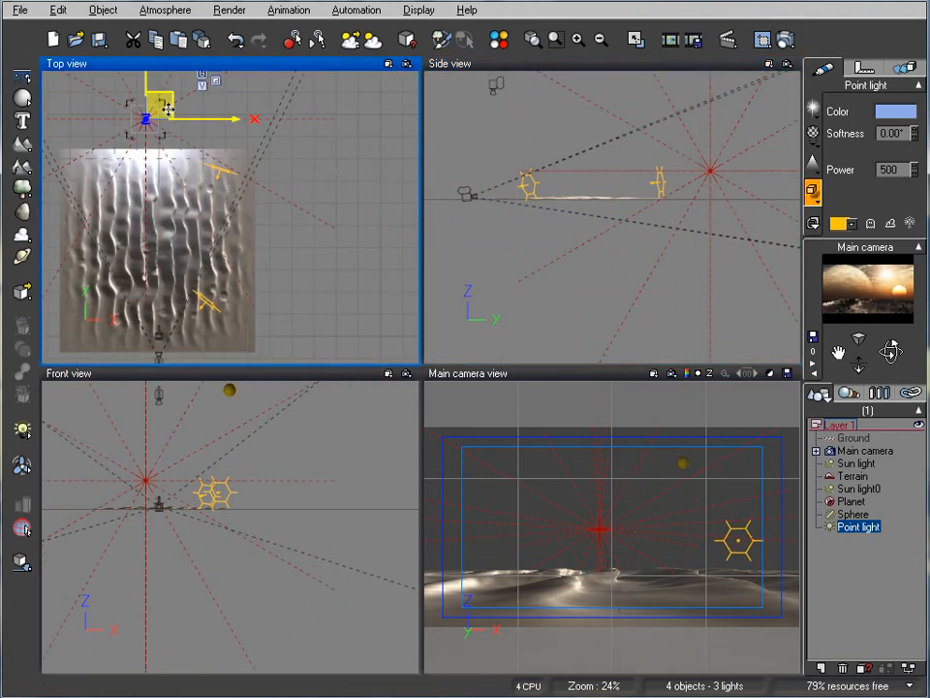
pyautogui.moveTo(166, 99); pyautogui.dragTo(184, 99)
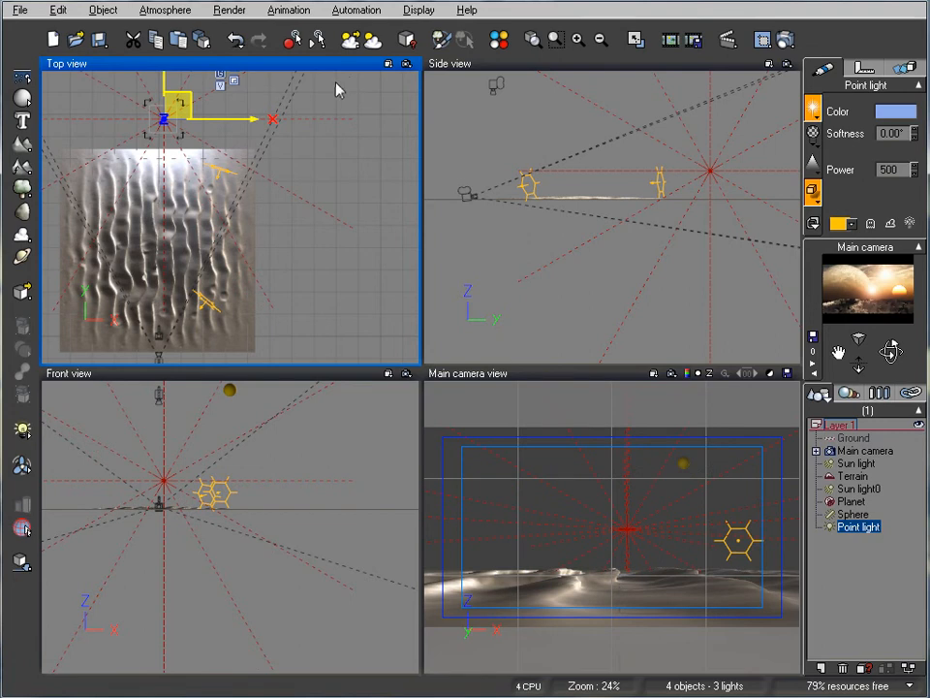
# - Move the point light farther beyond the sphere light, higher and slightly right of the camera view's center, and test-render the scene
pyautogui.moveTo(324, 89); pyautogui.dragTo(337, 232, button='right')
pyautogui.moveTo(197, 243); pyautogui.dragTo(212, 99)
pyautogui.moveTo(579, 127); pyautogui.dragTo(458, 136, button='right')
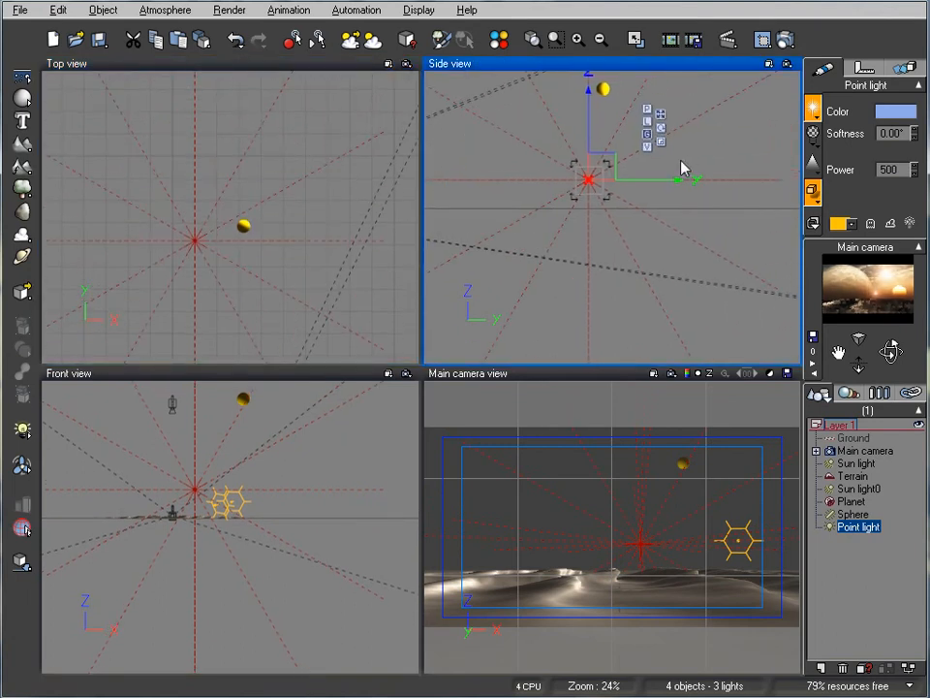
pyautogui.moveTo(603, 165); pyautogui.dragTo(737, 128)
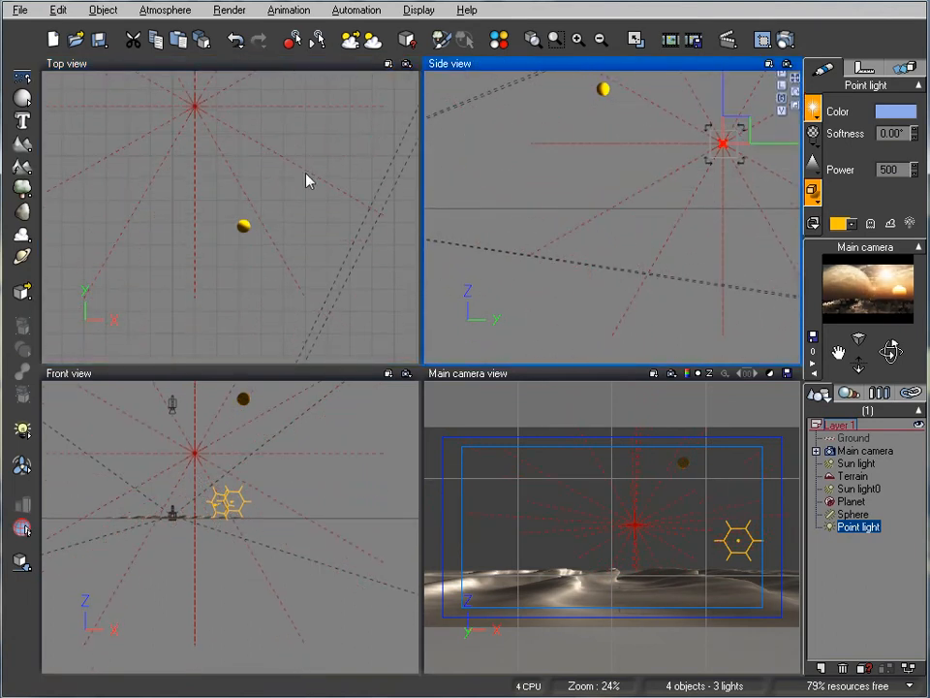
pyautogui.moveTo(307, 180); pyautogui.dragTo(272, 235, button='right')
pyautogui.moveTo(177, 149); pyautogui.dragTo(202, 150)
pyautogui.click(785, 38)
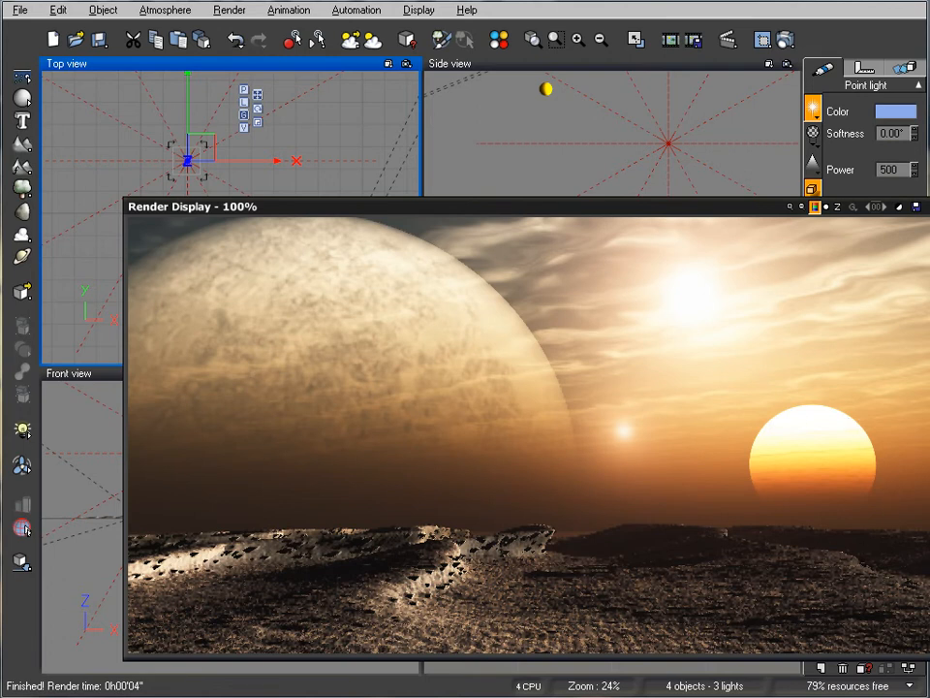
pyautogui.click(812, 441)
# - Set the size of the sun to 10% in the atmosphere settings
pyautogui.click(165, 10)
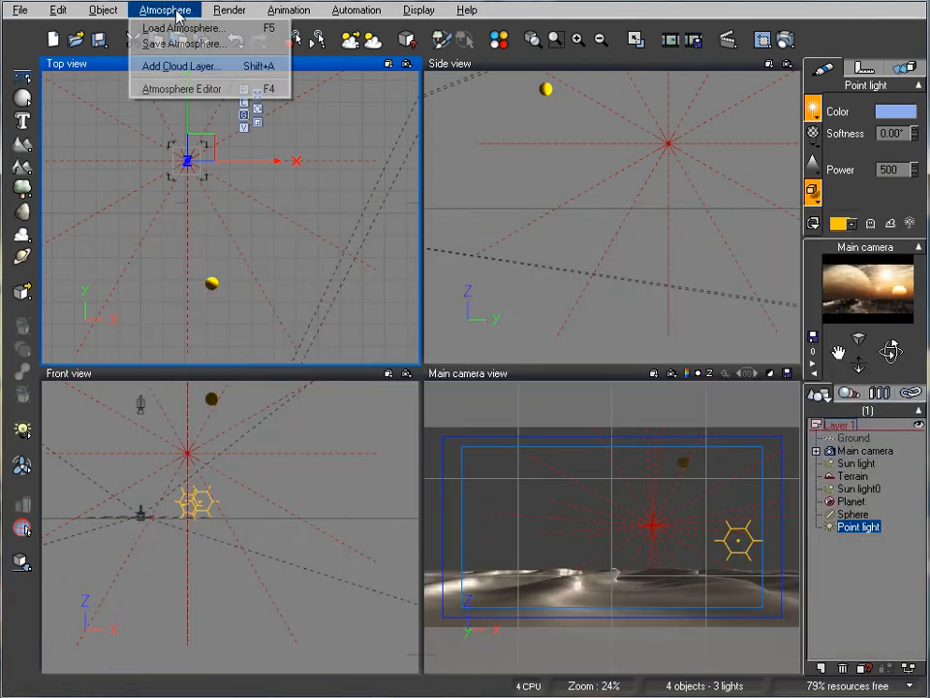
pyautogui.click(182, 88)
pyautogui.moveTo(347, 385); pyautogui.dragTo(369, 385)
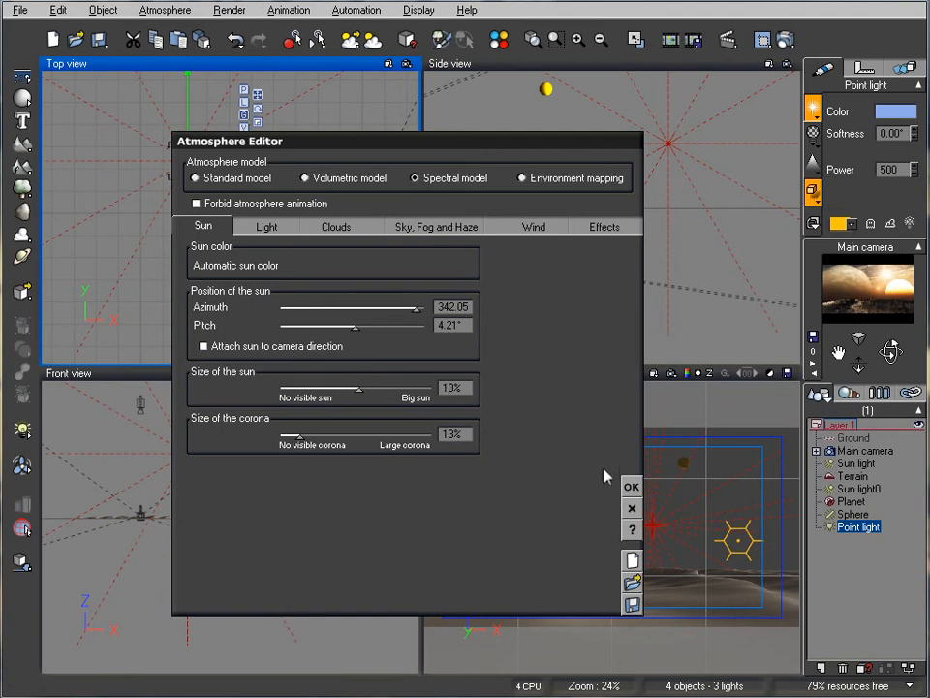
pyautogui.click(631, 487)
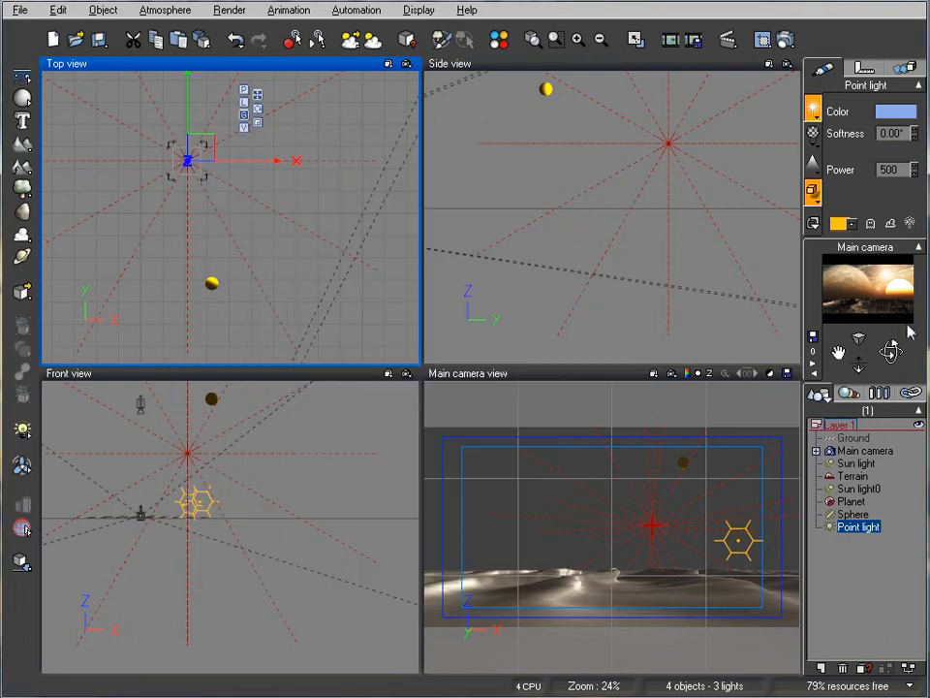
# - Rename the duplicated sun light, Sun light0, as SunLight
pyautogui.click(857, 489)
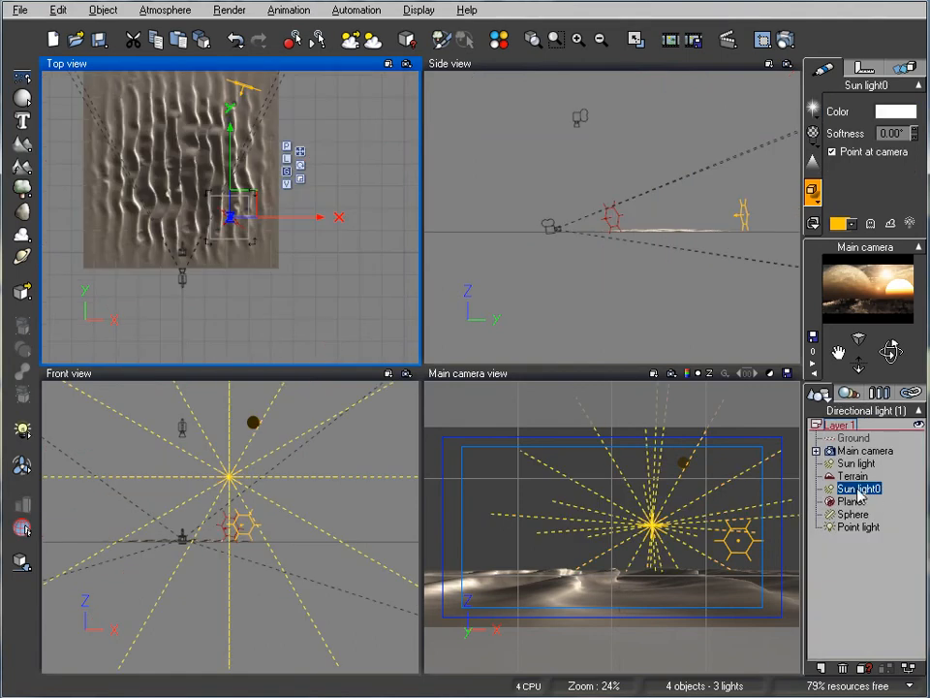
pyautogui.click(869, 489)
pyautogui.write('SunLight')
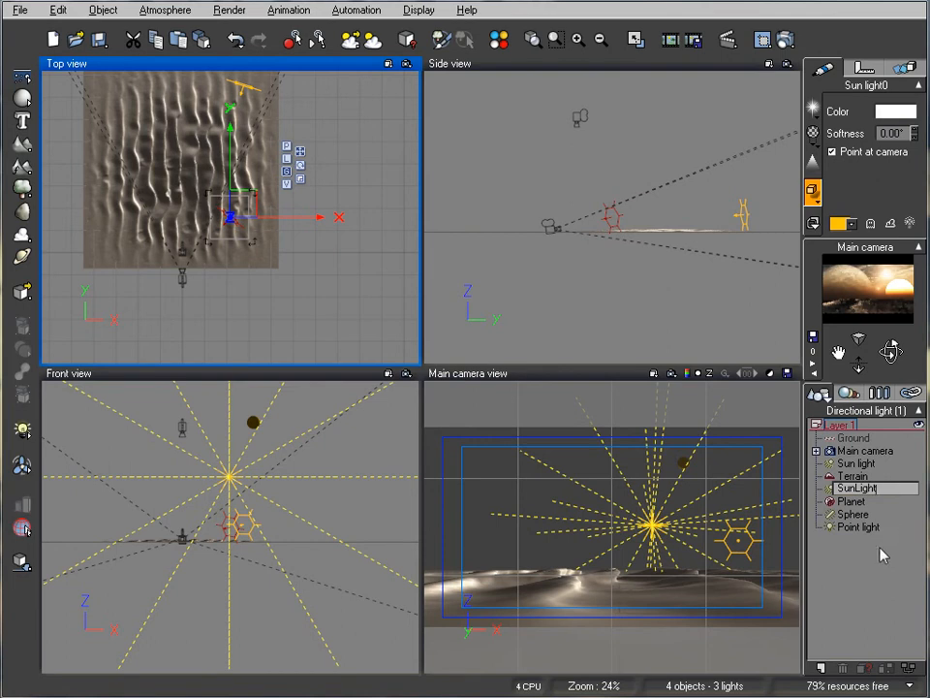
pyautogui.press('Return')
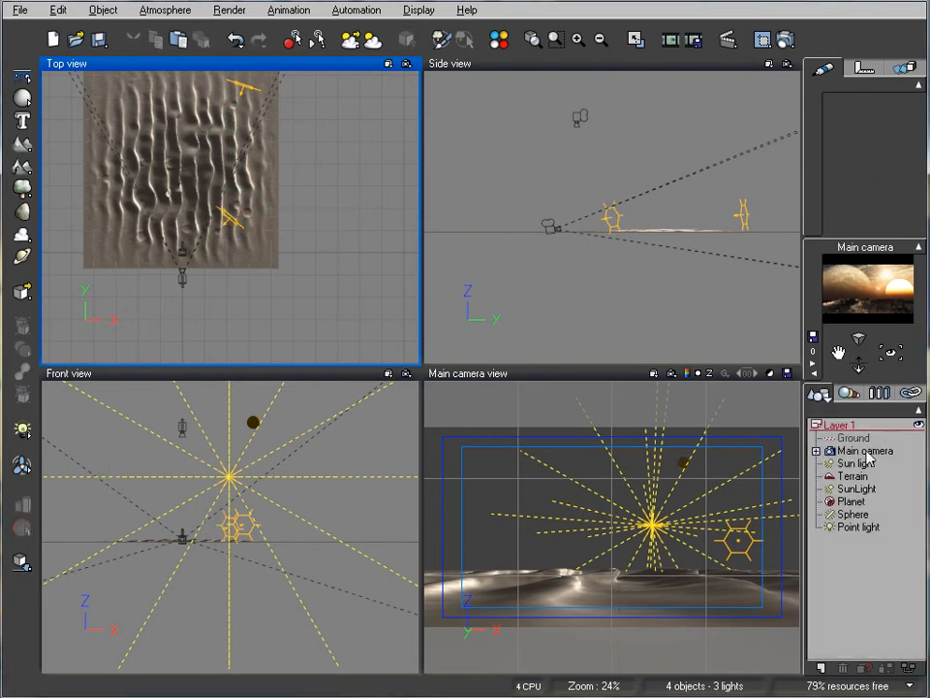
# - Enable a shadow map for SunLight in its shadow settings, with the soft shadow map option and no hard shadows
pyautogui.rightClick(863, 487)
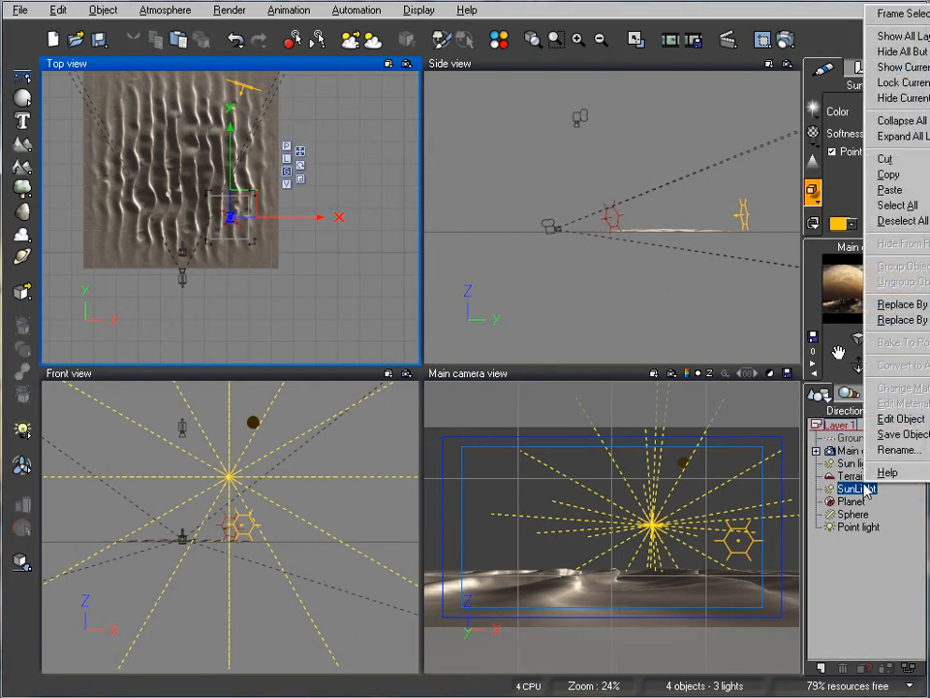
pyautogui.click(901, 419)
pyautogui.moveTo(444, 215); pyautogui.dragTo(457, 130)
pyautogui.click(460, 179)
pyautogui.click(228, 321)
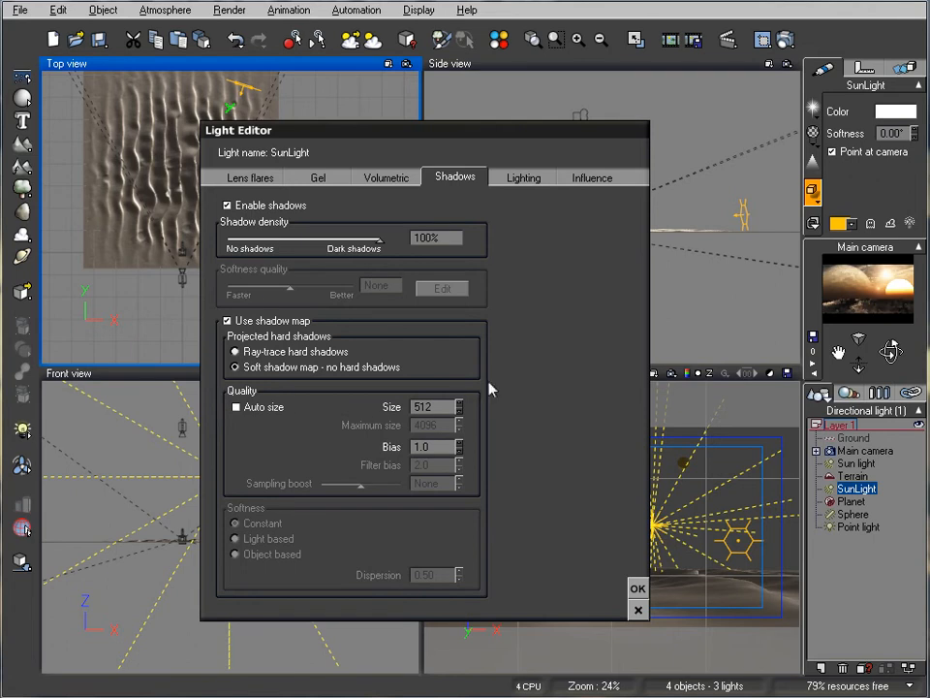
pyautogui.click(637, 586)
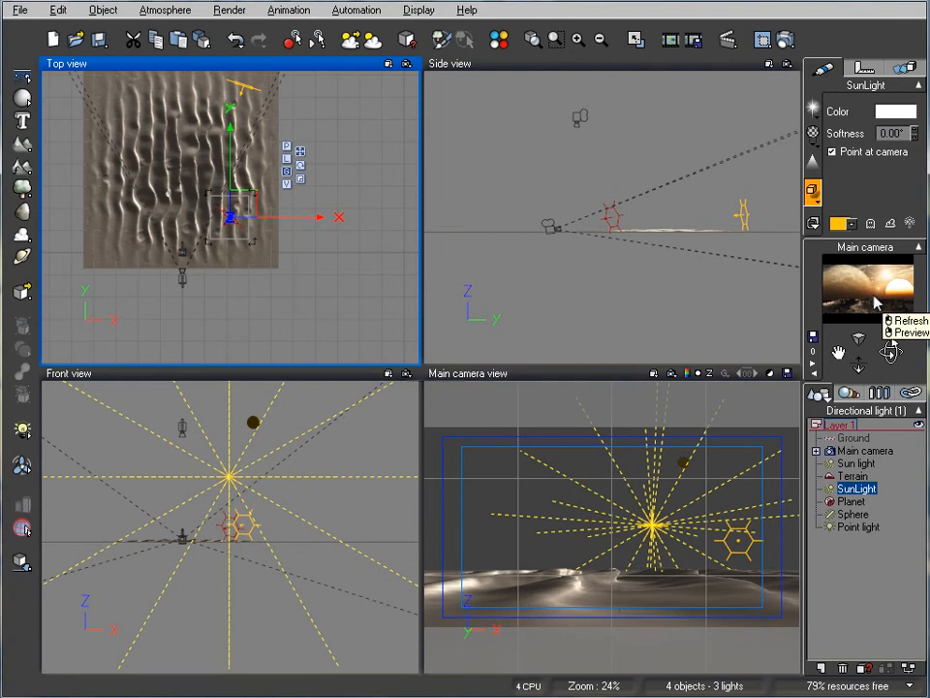
# - Render the main camera view to check the enlarged sun and the dune shadows, and close the render
pyautogui.moveTo(200, 158); pyautogui.dragTo(263, 147, button='right')
pyautogui.scroll(5, 278, 205)
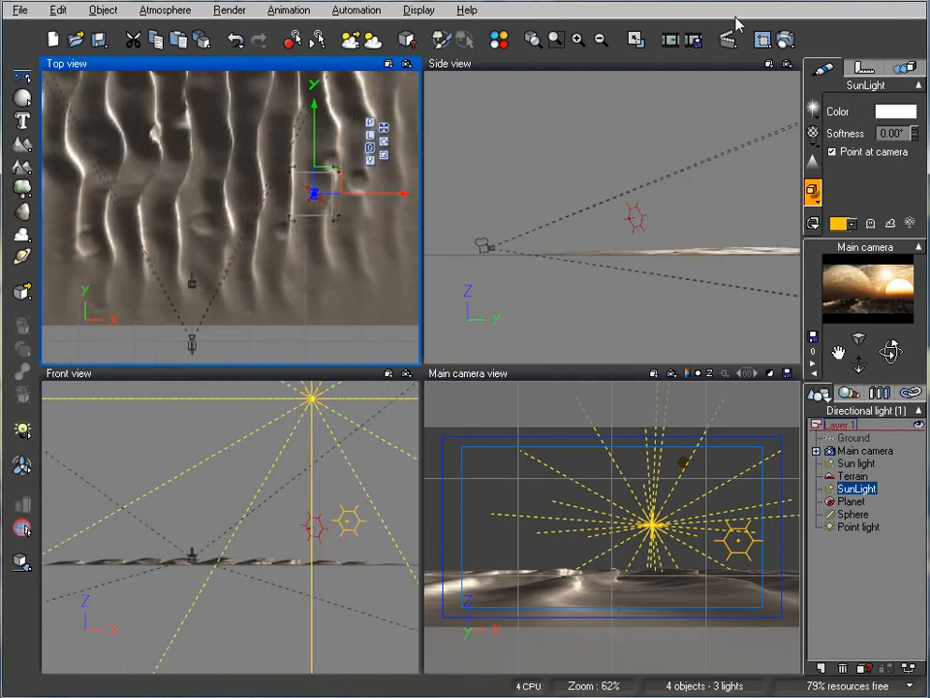
pyautogui.click(787, 41)
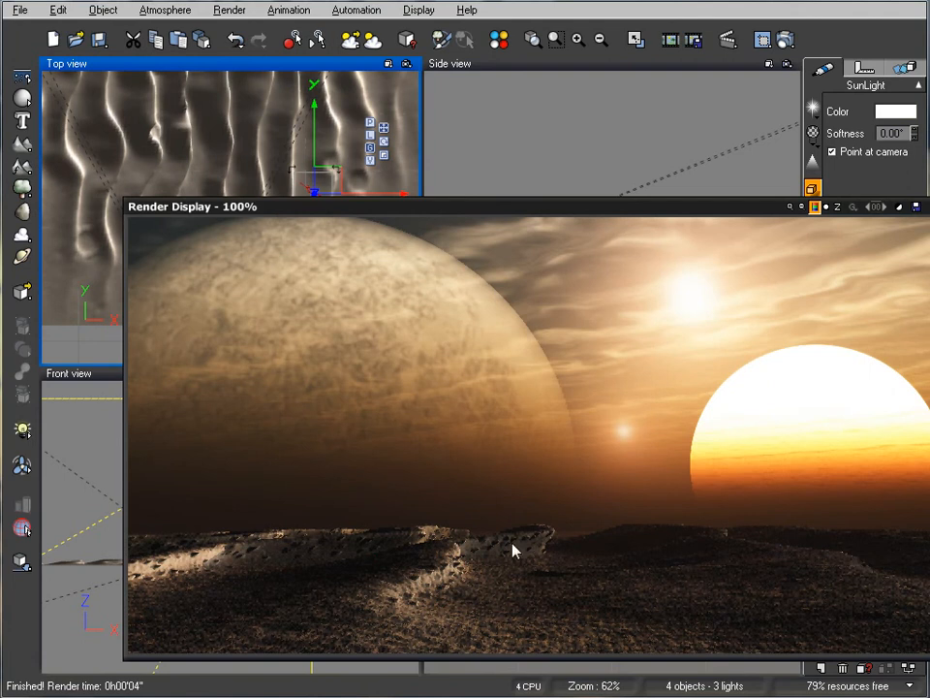
pyautogui.click(814, 207)
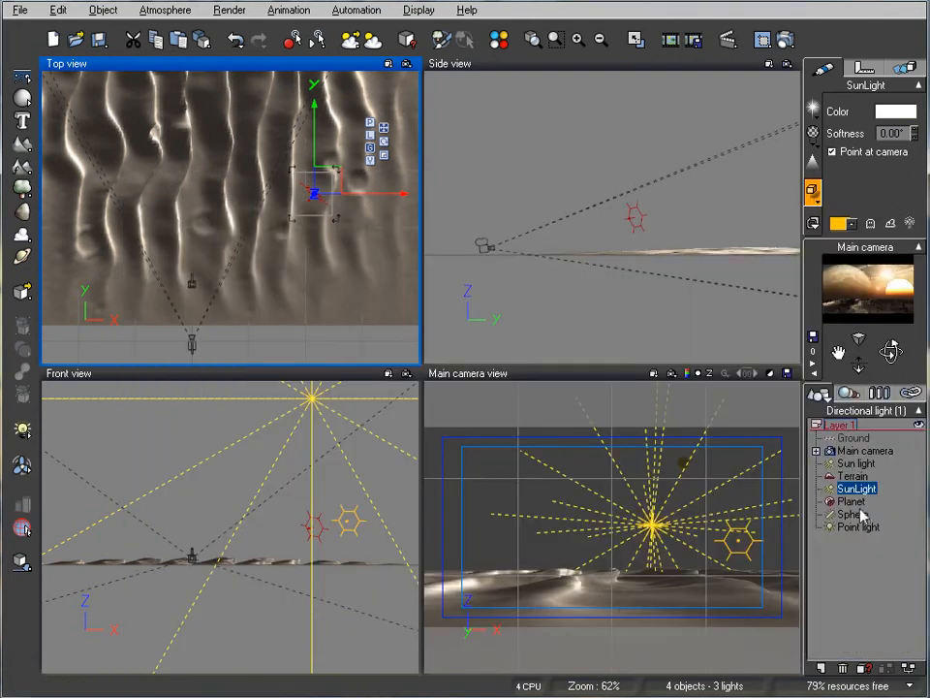
# - Lower the original Sun light slightly above the dunes in the side view
pyautogui.click(856, 463)
pyautogui.click(620, 208)
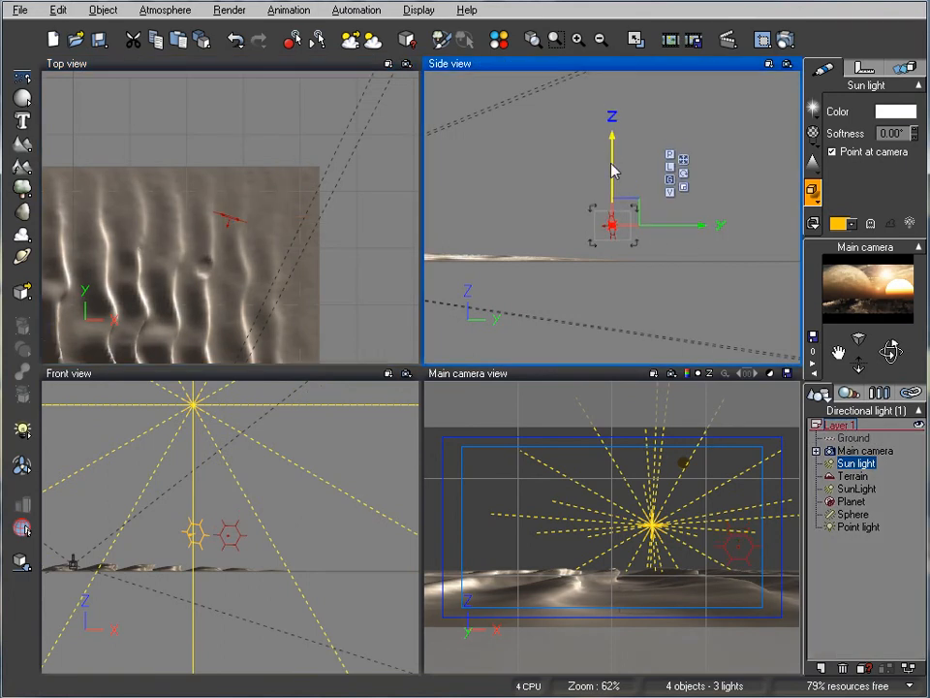
pyautogui.moveTo(613, 172); pyautogui.dragTo(612, 181)
pyautogui.scroll(5, 291, 193)
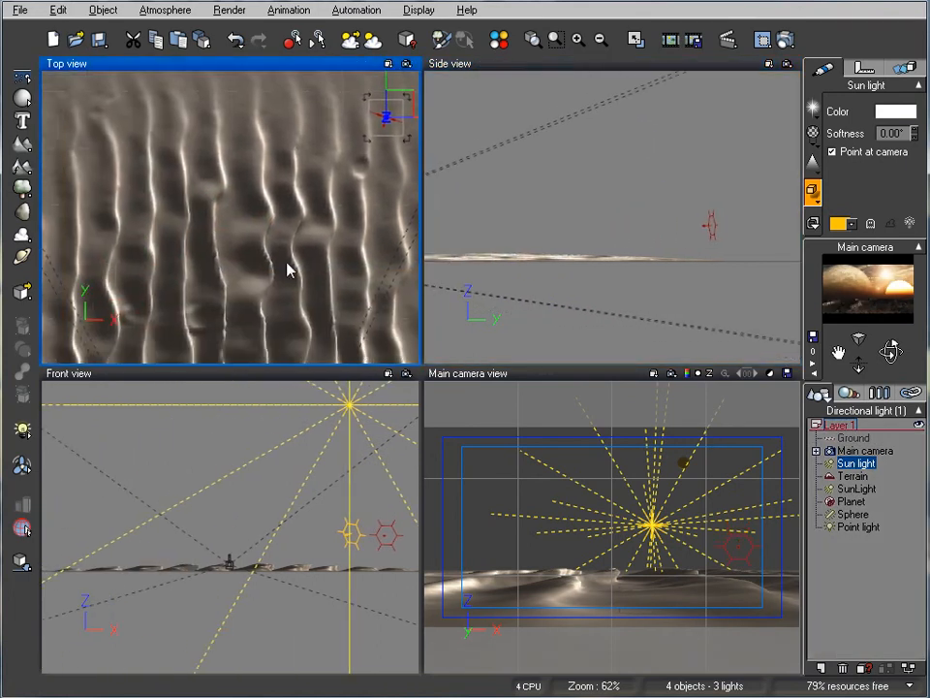
pyautogui.scroll(-6, 242, 275)
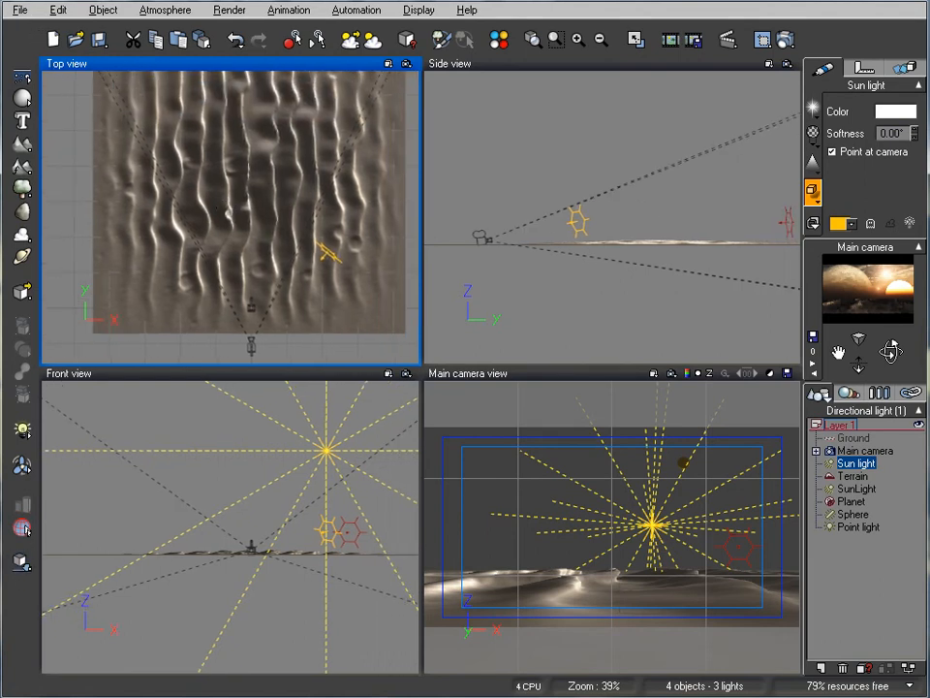
# - Load the Steam_Punk_Air_Ship_Vue_100.vob object from the Aerial folder into the scene
pyautogui.click(16, 11)
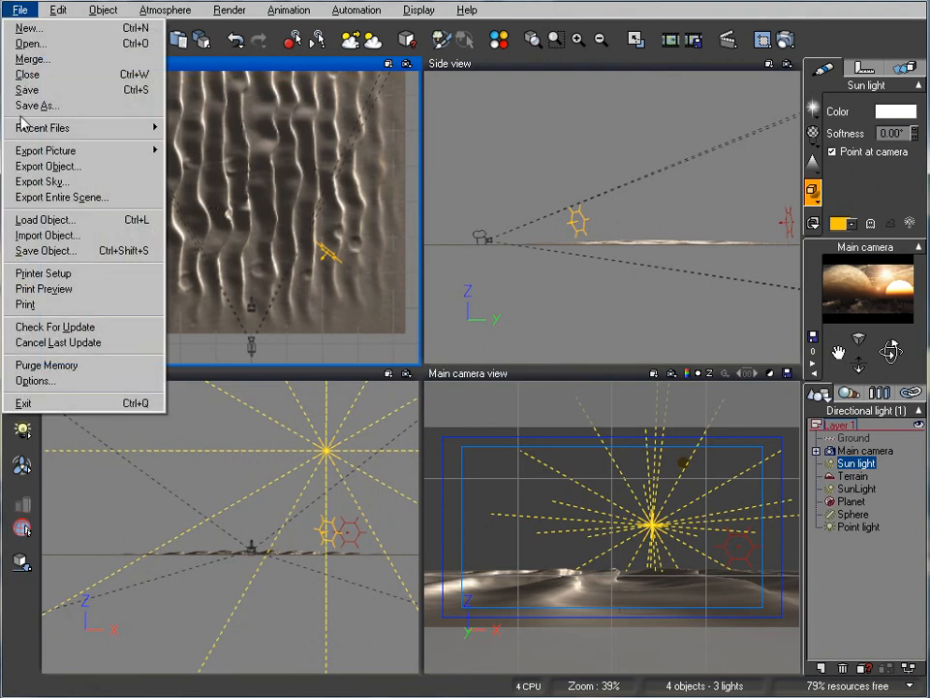
pyautogui.click(43, 220)
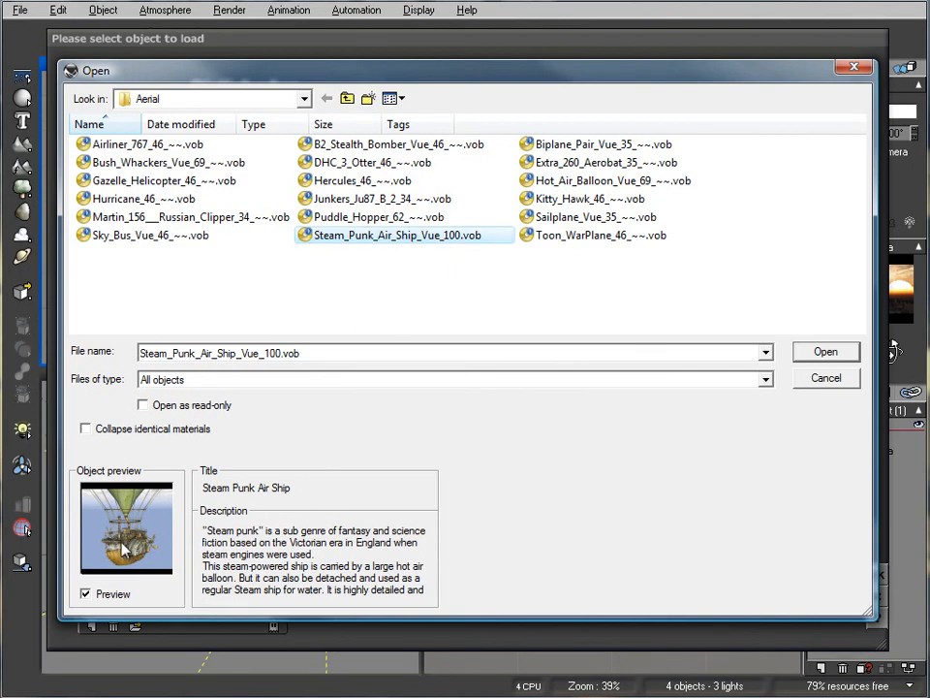
pyautogui.click(836, 351)
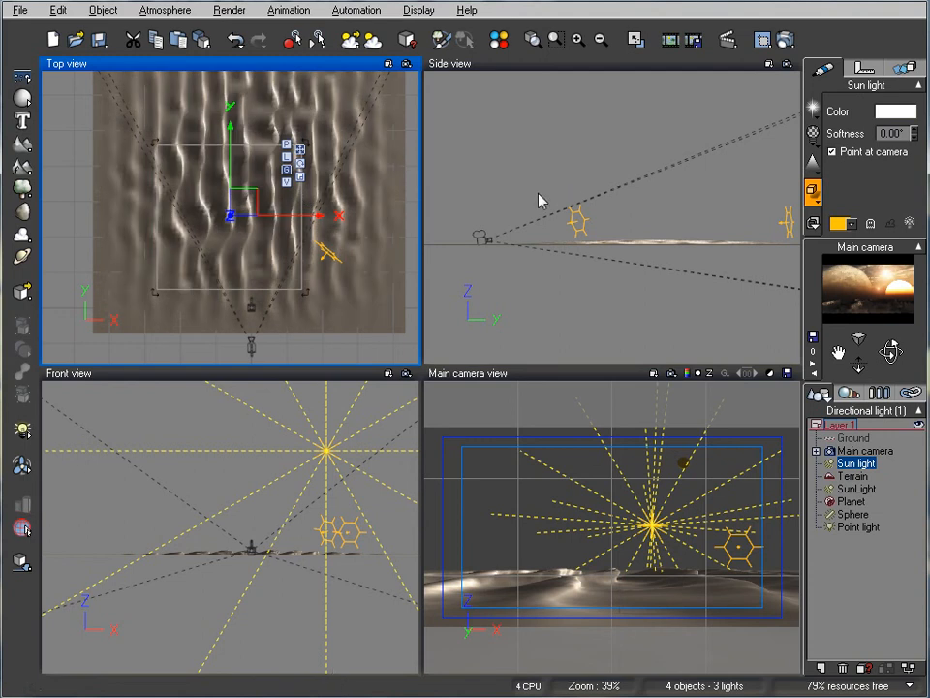
pyautogui.rightClick(585, 160)
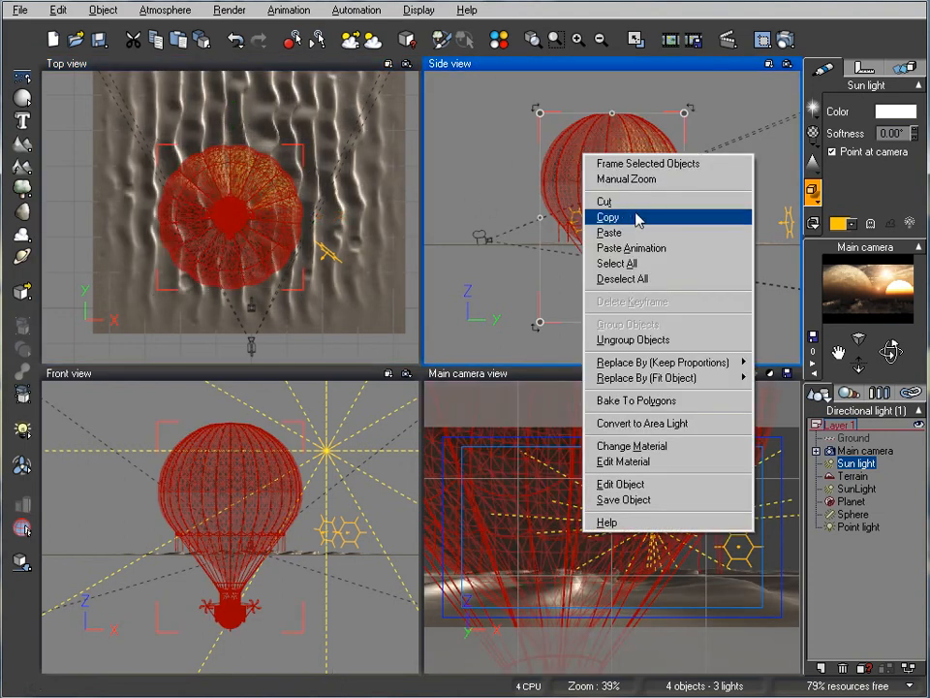
pyautogui.click(603, 215)
# - Raise the loaded airship to ground level and scale it down proportionally to about a third of its size
pyautogui.moveTo(623, 269); pyautogui.dragTo(683, 197)
pyautogui.moveTo(564, 193); pyautogui.dragTo(486, 240, button='right')
pyautogui.scroll(2, 496, 235)
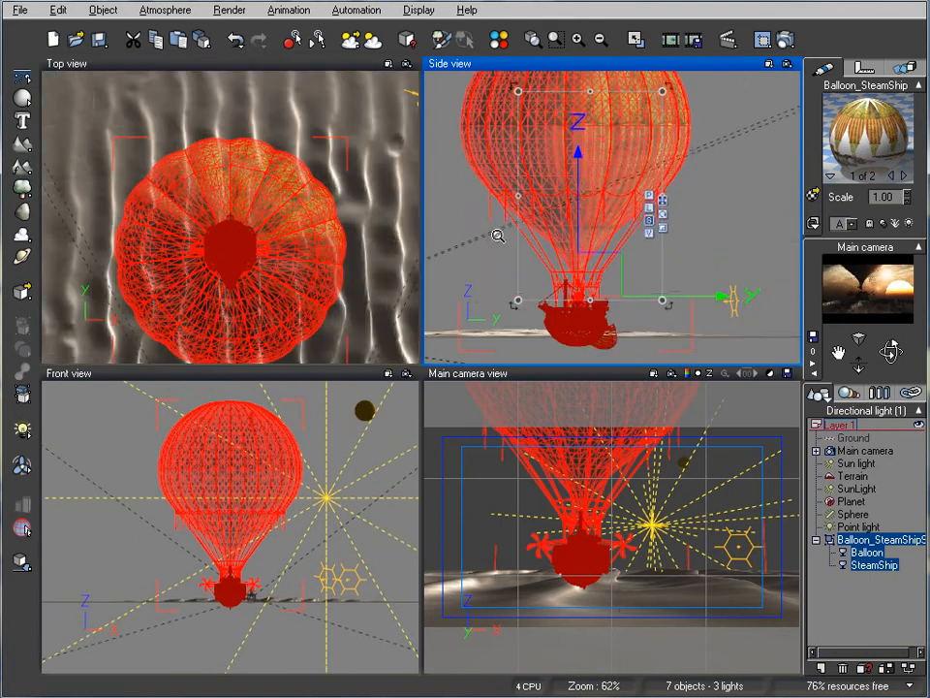
pyautogui.scroll(-2, 651, 171)
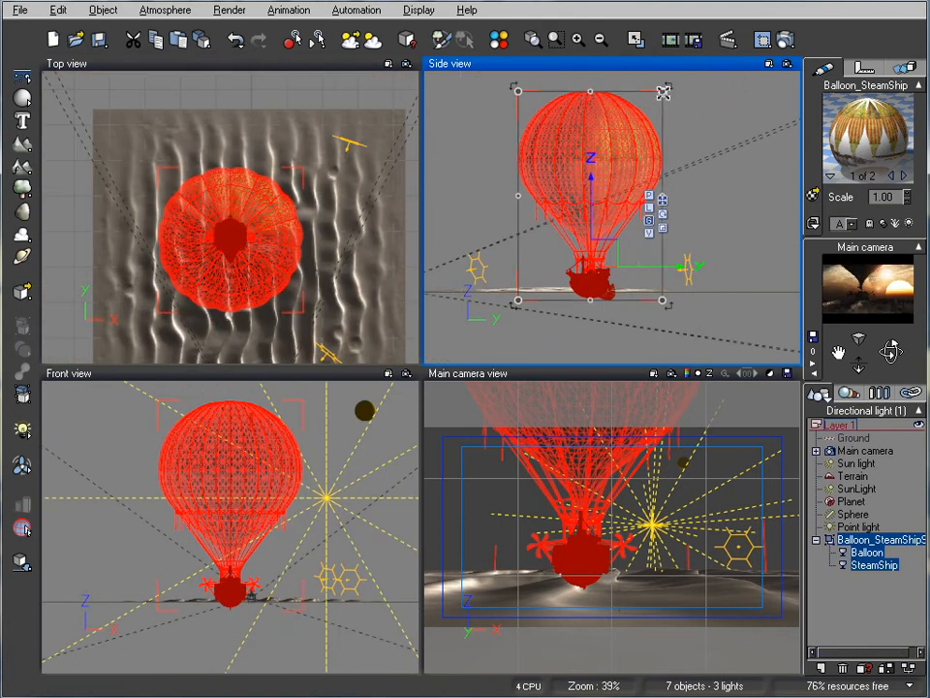
pyautogui.moveTo(611, 170); pyautogui.dragTo(572, 222)
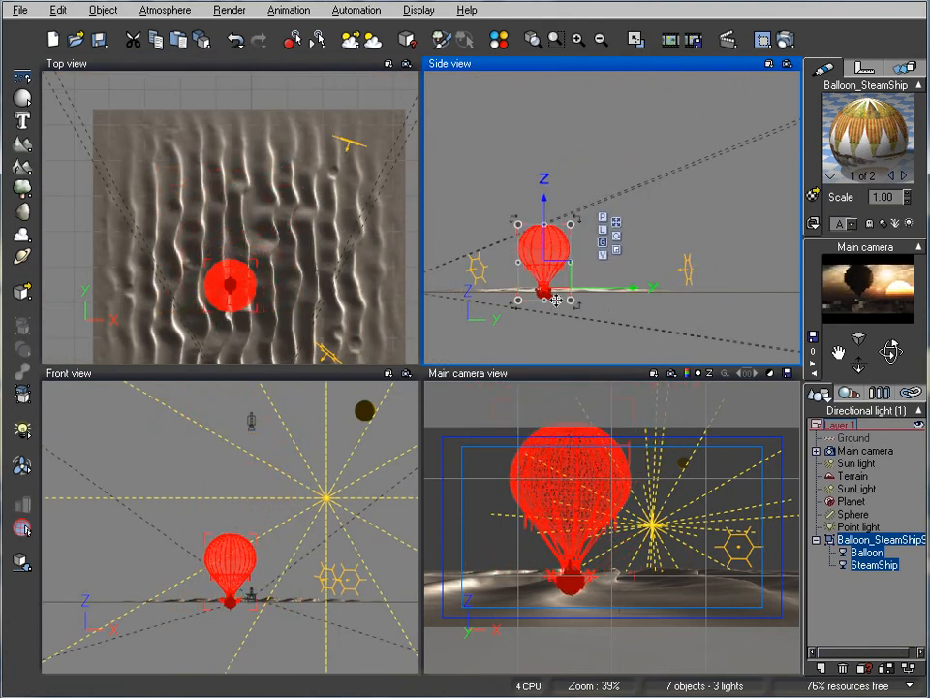
# - Lift the airship above the dunes and place it close to the camera in the left foreground of the shot
pyautogui.moveTo(564, 264); pyautogui.dragTo(563, 235)
pyautogui.moveTo(245, 308); pyautogui.dragTo(269, 230, button='right')
pyautogui.moveTo(259, 203); pyautogui.dragTo(238, 250)
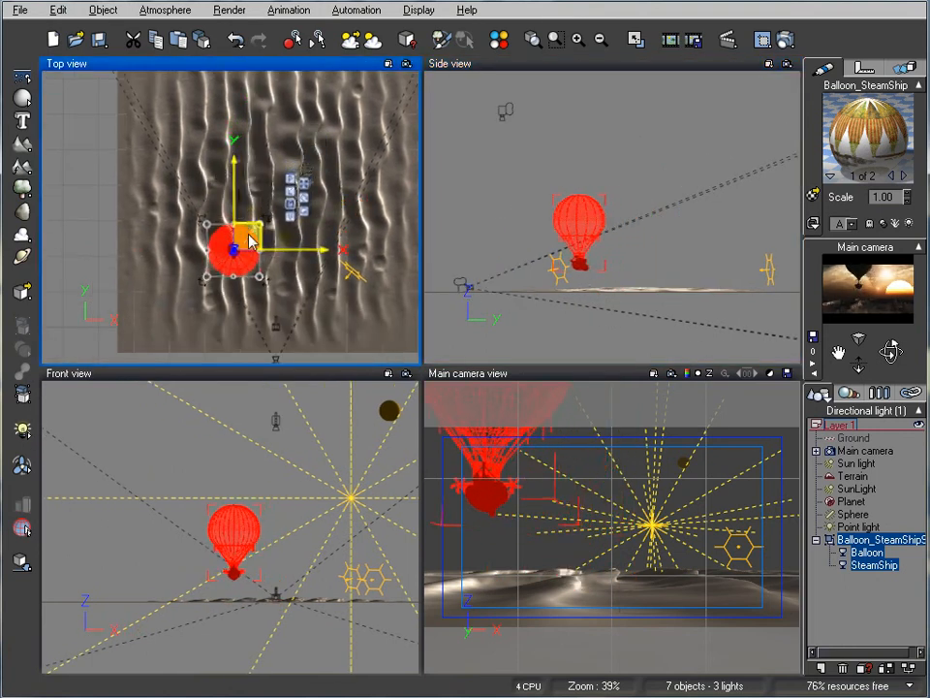
pyautogui.click(573, 249)
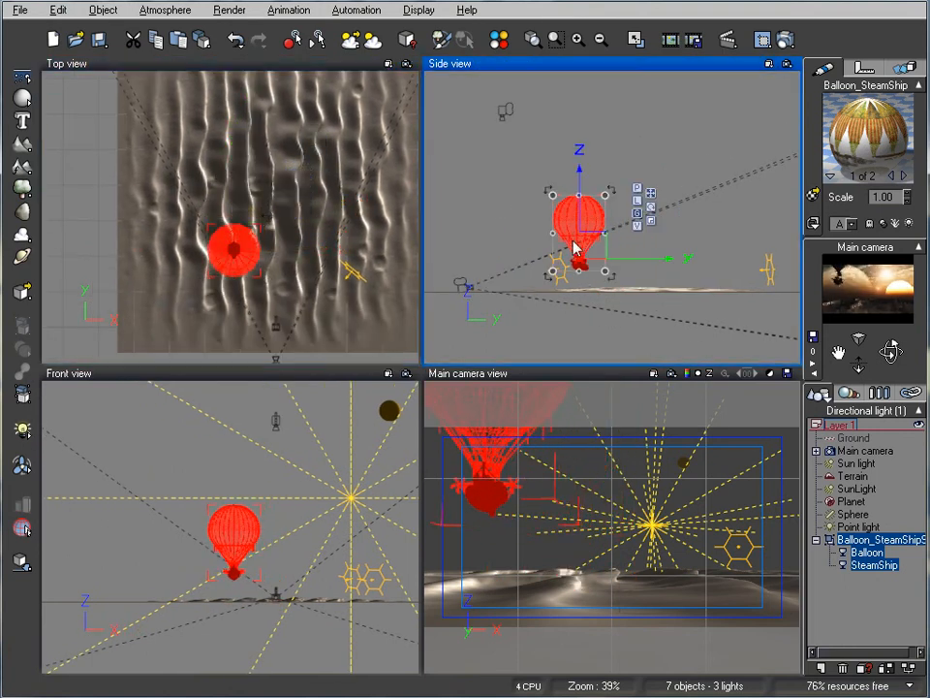
pyautogui.click(239, 232)
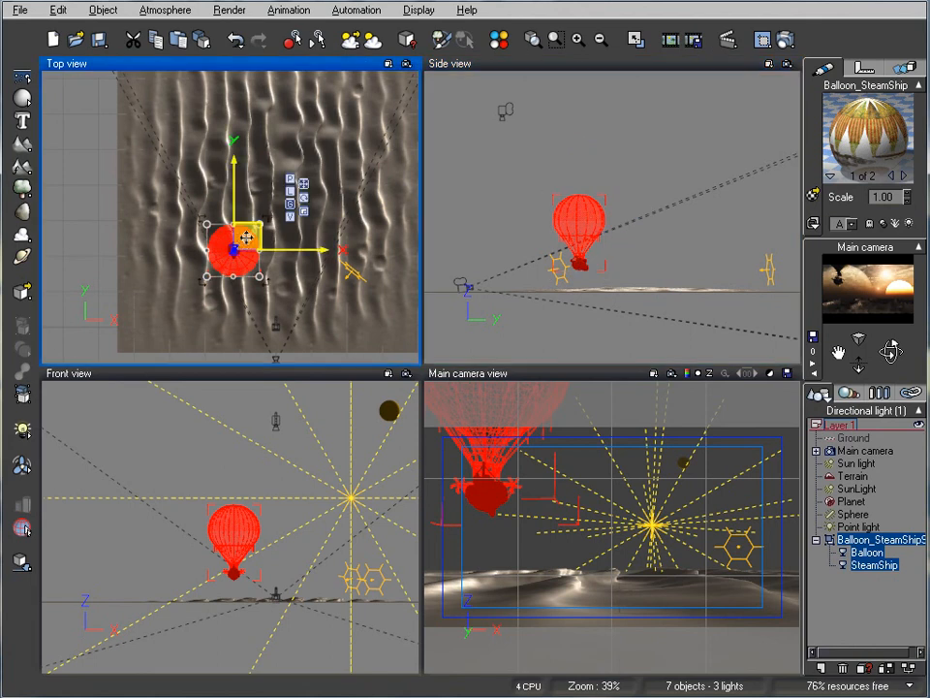
# - Duplicate the airship and place the copy beyond the far edge of the terrain, high near the middle of the camera view
pyautogui.keyDown('alt'); pyautogui.moveTo(244, 238); pyautogui.dragTo(337, 95); pyautogui.keyUp('alt')
pyautogui.moveTo(254, 153); pyautogui.dragTo(196, 311, button='right')
pyautogui.moveTo(270, 259); pyautogui.dragTo(241, 146)
pyautogui.moveTo(633, 172); pyautogui.dragTo(557, 202, button='right')
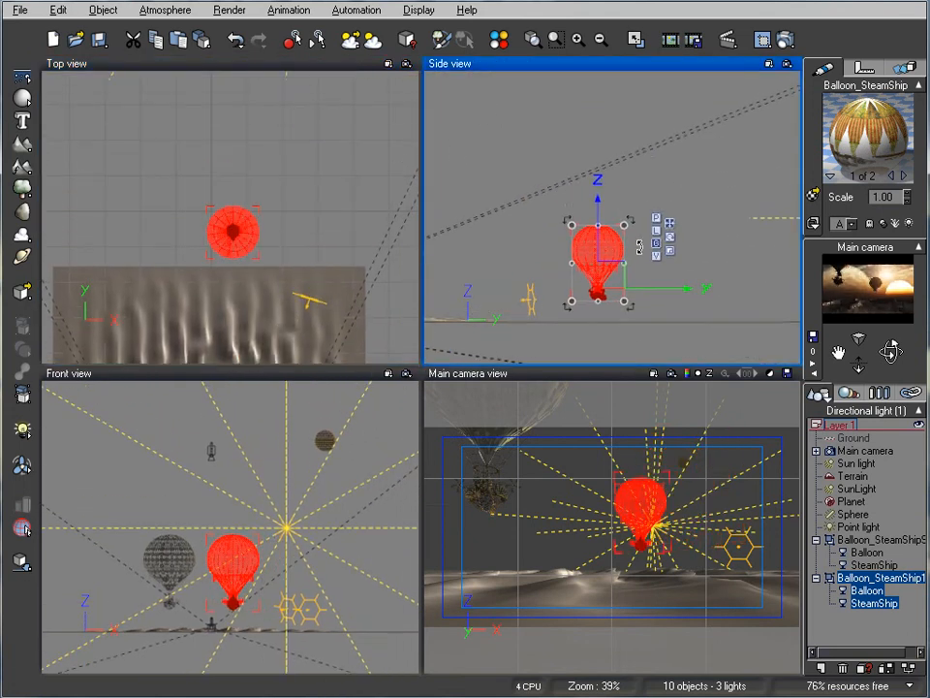
pyautogui.moveTo(612, 272); pyautogui.dragTo(642, 223)
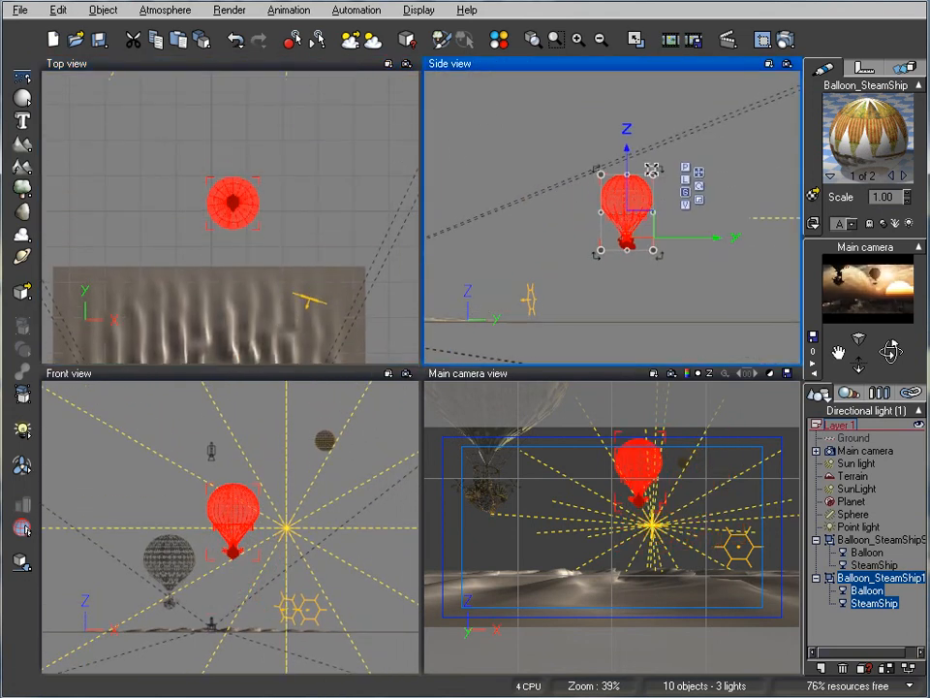
pyautogui.moveTo(640, 222); pyautogui.dragTo(666, 232)
# - Duplicate the second airship and place the copy much farther away and higher, between the other two in the camera view
pyautogui.moveTo(228, 202); pyautogui.dragTo(328, 251, button='right')
pyautogui.keyDown('alt'); pyautogui.moveTo(347, 204); pyautogui.dragTo(202, 89); pyautogui.keyUp('alt')
pyautogui.moveTo(220, 221); pyautogui.dragTo(244, 360, button='right')
pyautogui.moveTo(219, 245); pyautogui.dragTo(229, 118)
pyautogui.moveTo(243, 164); pyautogui.dragTo(241, 317, button='right')
pyautogui.moveTo(242, 316); pyautogui.dragTo(233, 114)
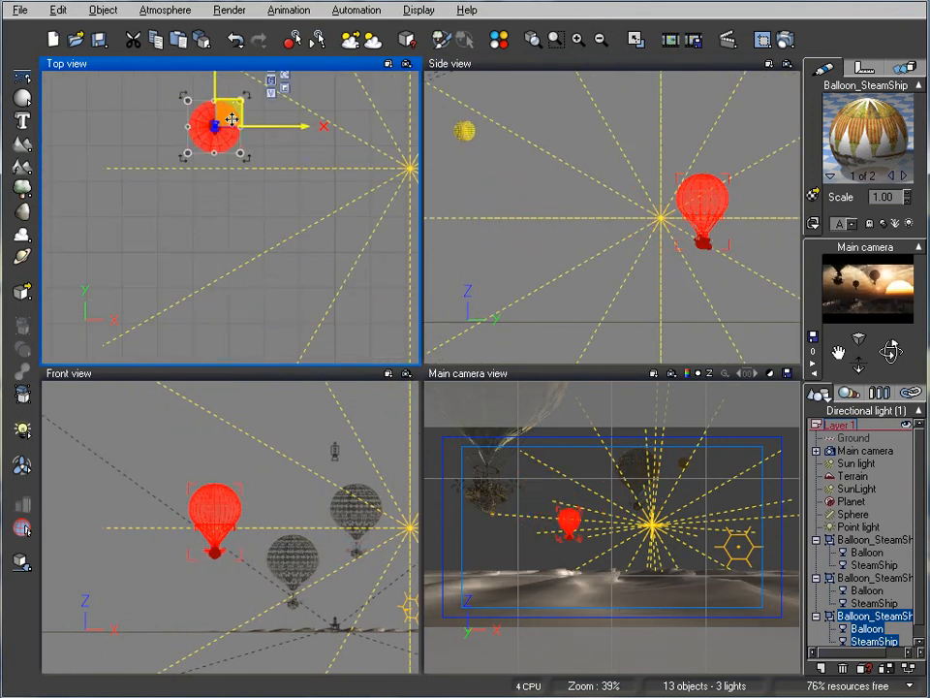
pyautogui.moveTo(596, 238); pyautogui.dragTo(509, 273, button='right')
pyautogui.moveTo(638, 262); pyautogui.dragTo(650, 179)
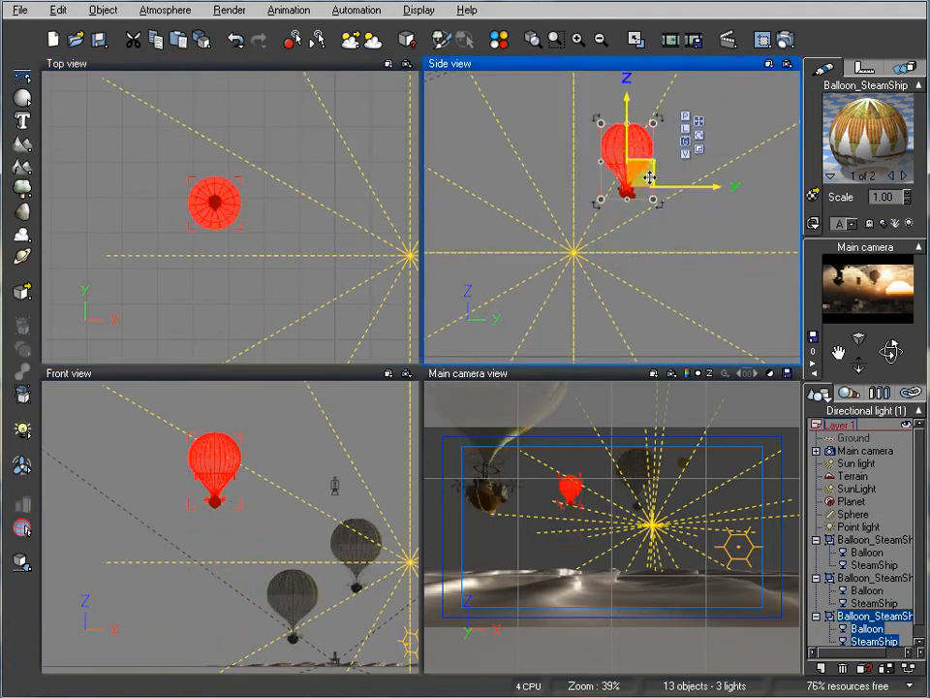
pyautogui.moveTo(494, 287); pyautogui.dragTo(485, 251, button='right')
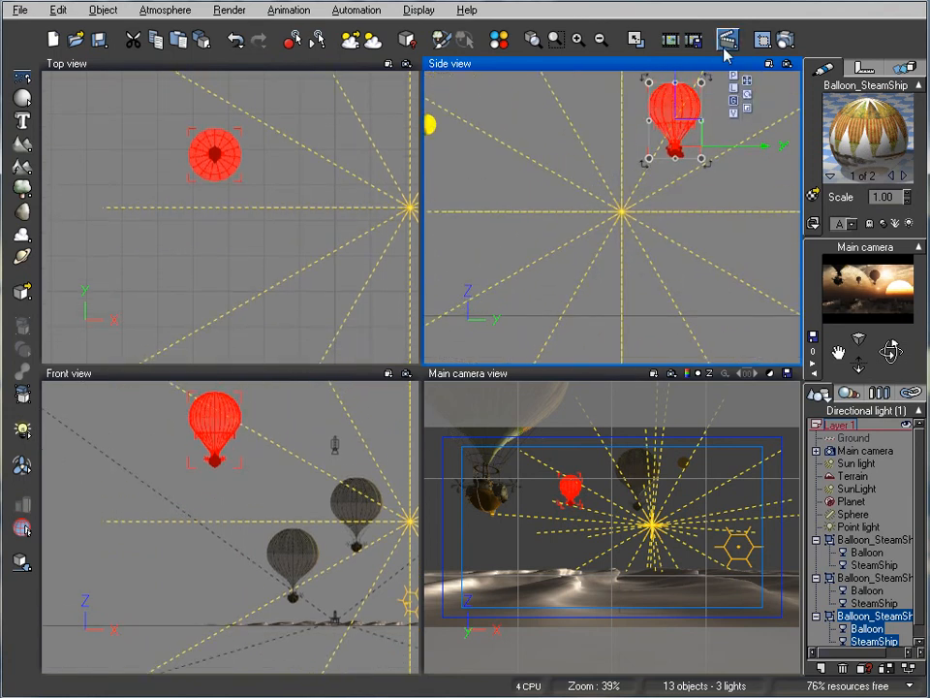
# - Set the preset render quality to Final in the render options
pyautogui.click(787, 41)
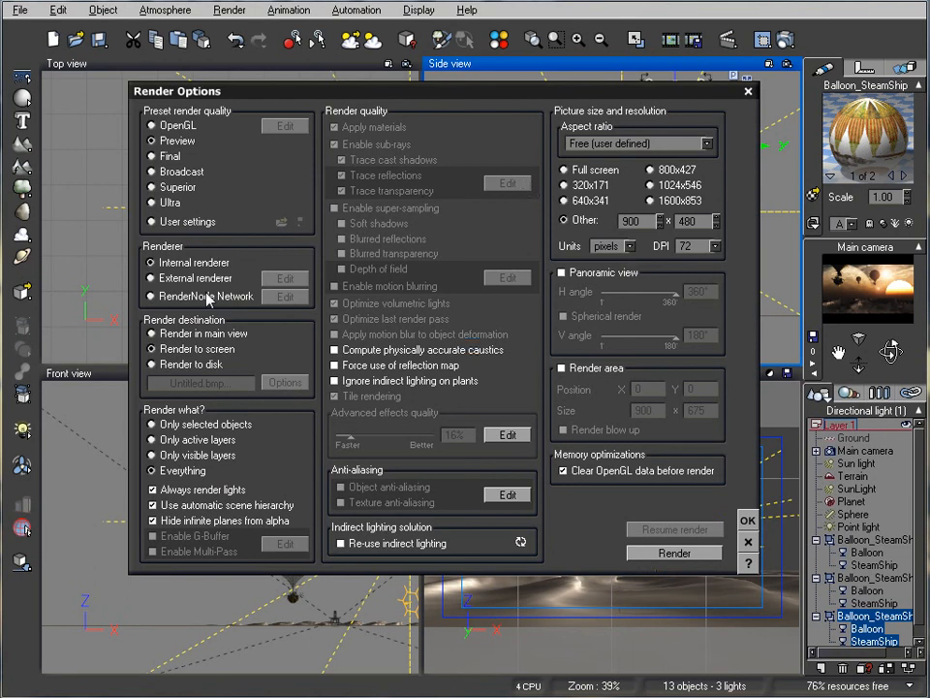
pyautogui.click(173, 155)
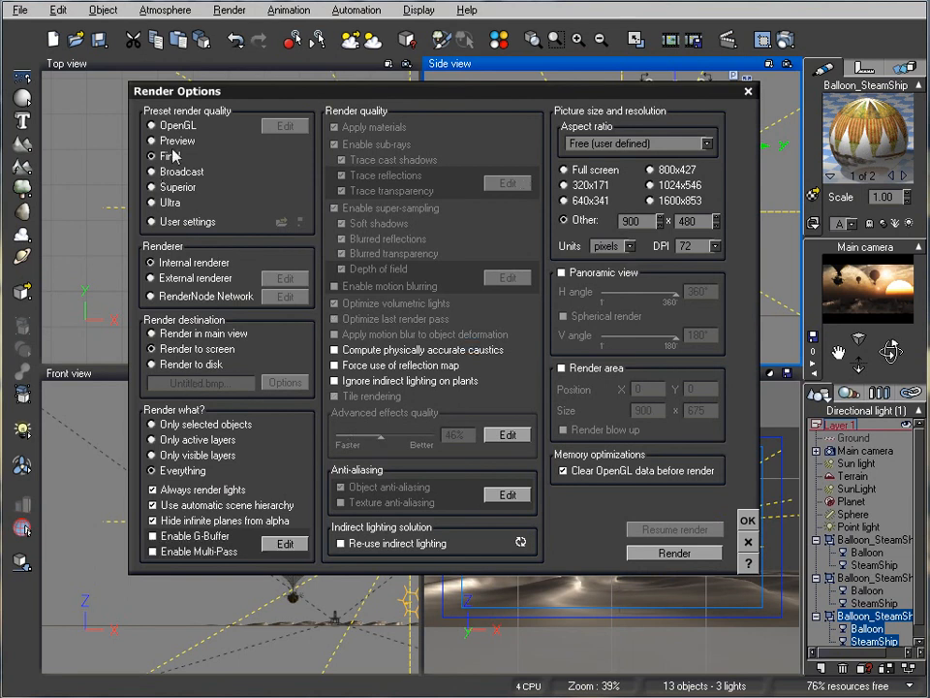
pyautogui.click(748, 521)
# - Set the atmosphere's light balance to 88% and its lighting model to Global illumination
pyautogui.click(178, 11)
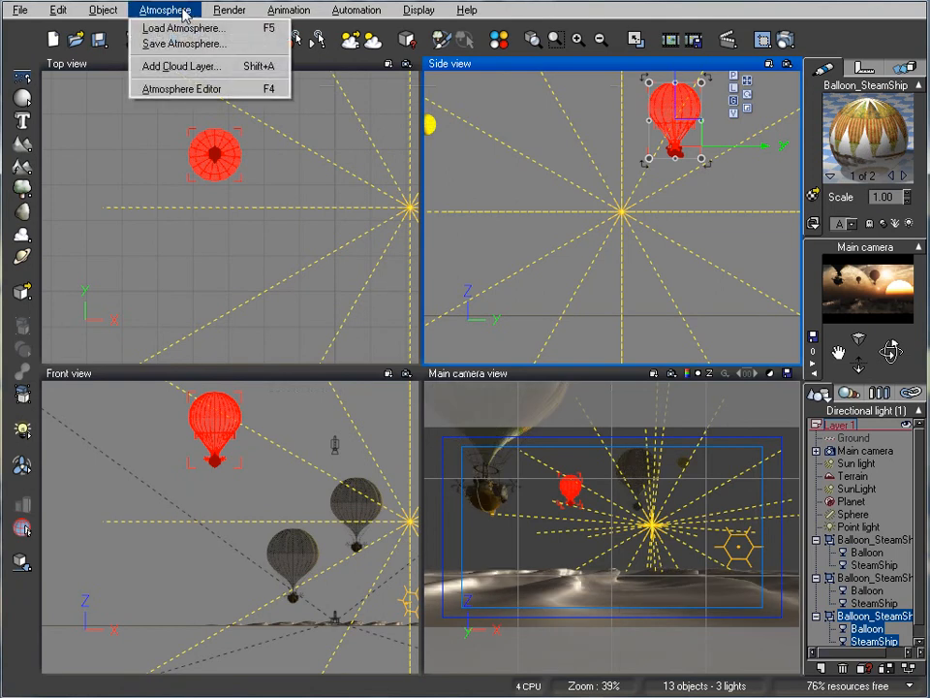
pyautogui.click(184, 88)
pyautogui.moveTo(433, 152); pyautogui.dragTo(472, 138)
pyautogui.click(310, 212)
pyautogui.moveTo(437, 418); pyautogui.dragTo(451, 415)
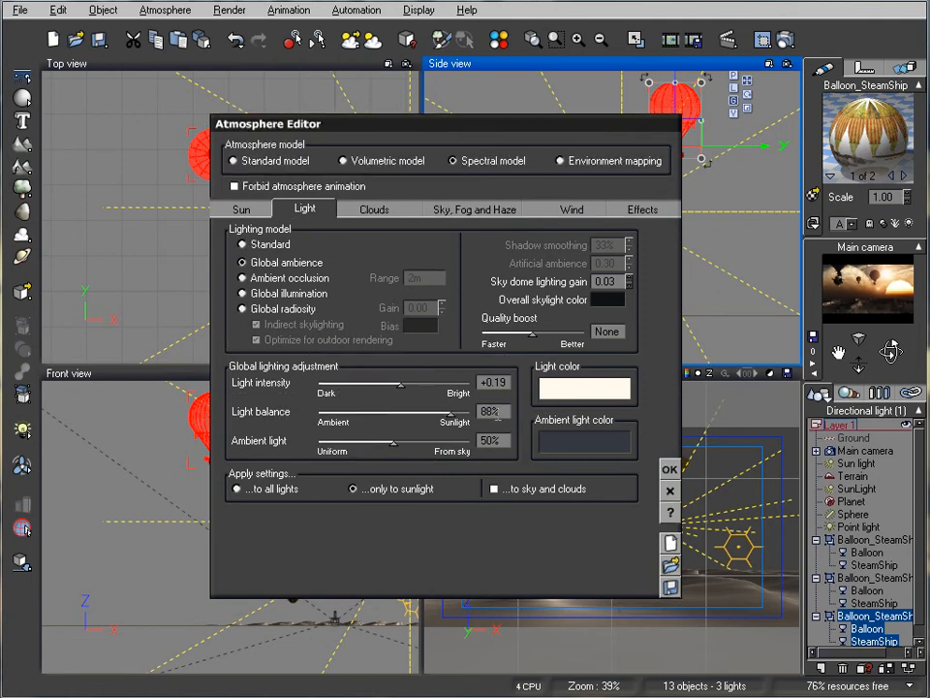
pyautogui.click(311, 295)
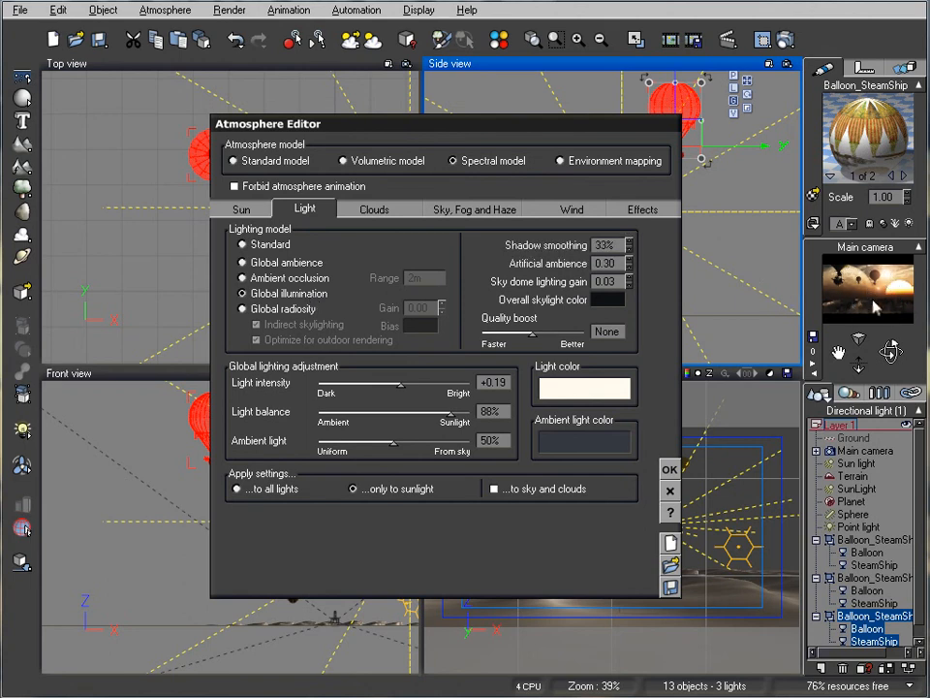
# - Set the sky ground density to 55% and the sky mean altitude to 6.829 km
pyautogui.click(375, 209)
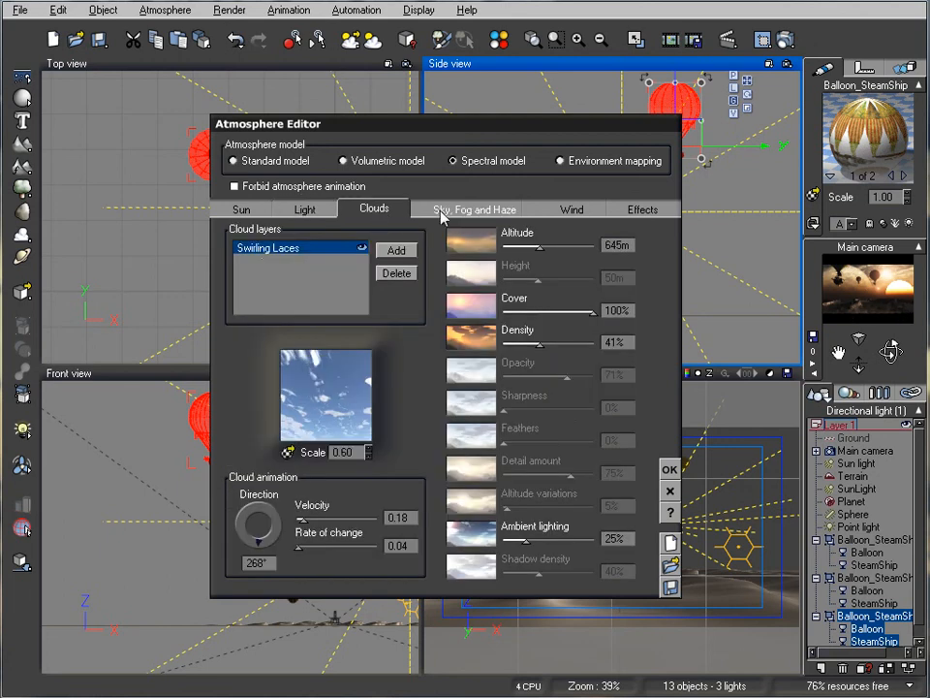
pyautogui.click(430, 215)
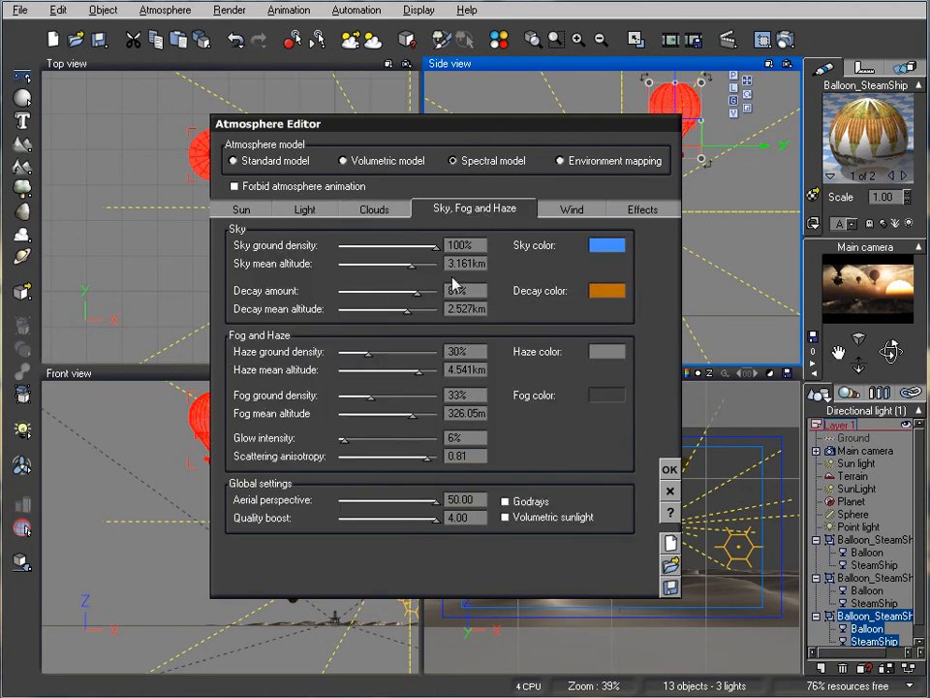
pyautogui.moveTo(436, 246); pyautogui.dragTo(400, 245)
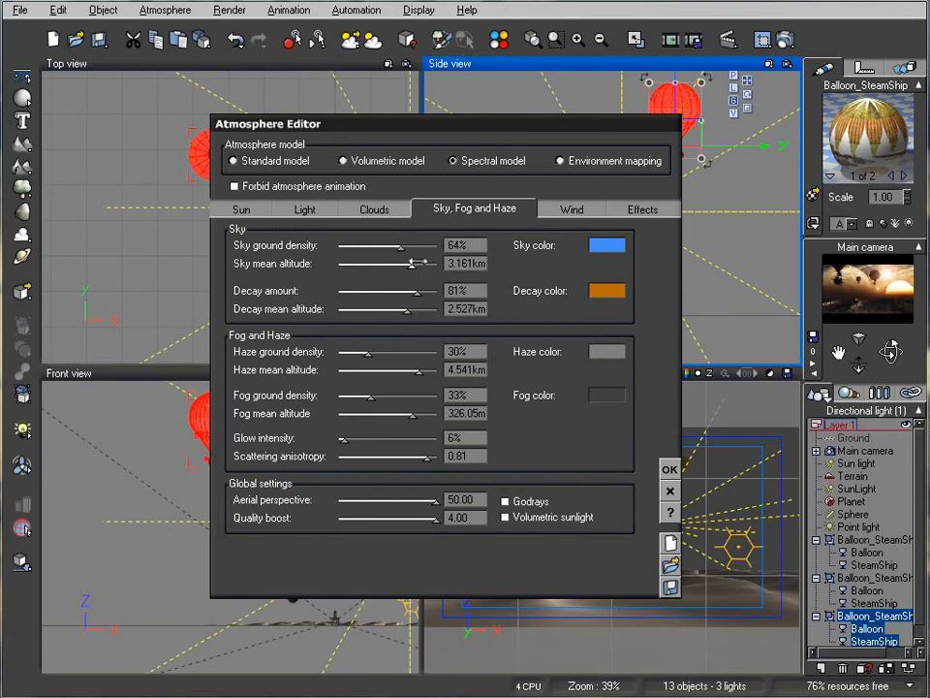
pyautogui.click(424, 262)
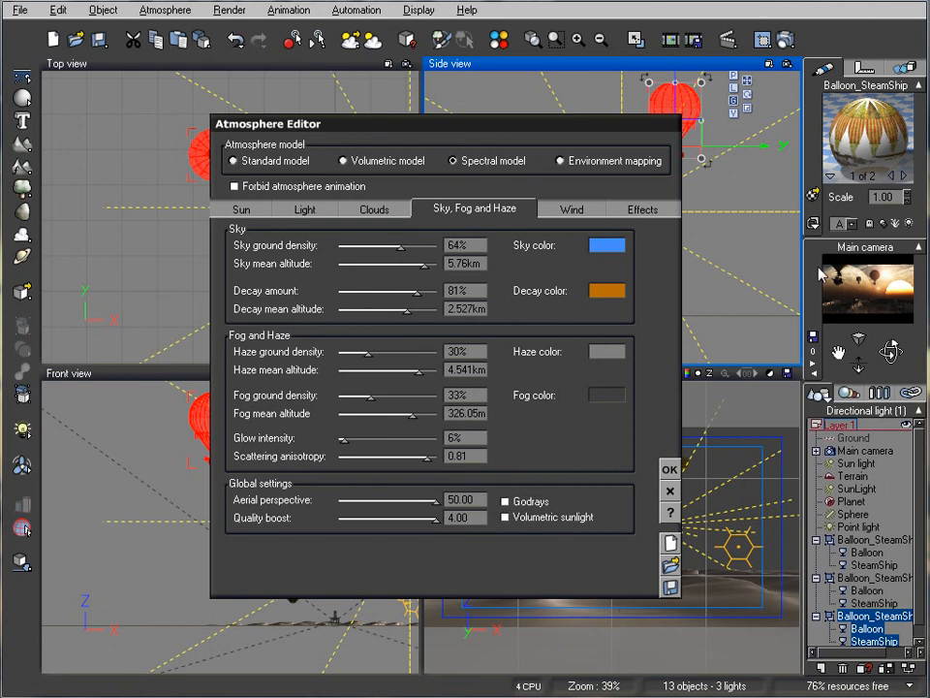
pyautogui.moveTo(426, 264); pyautogui.dragTo(439, 261)
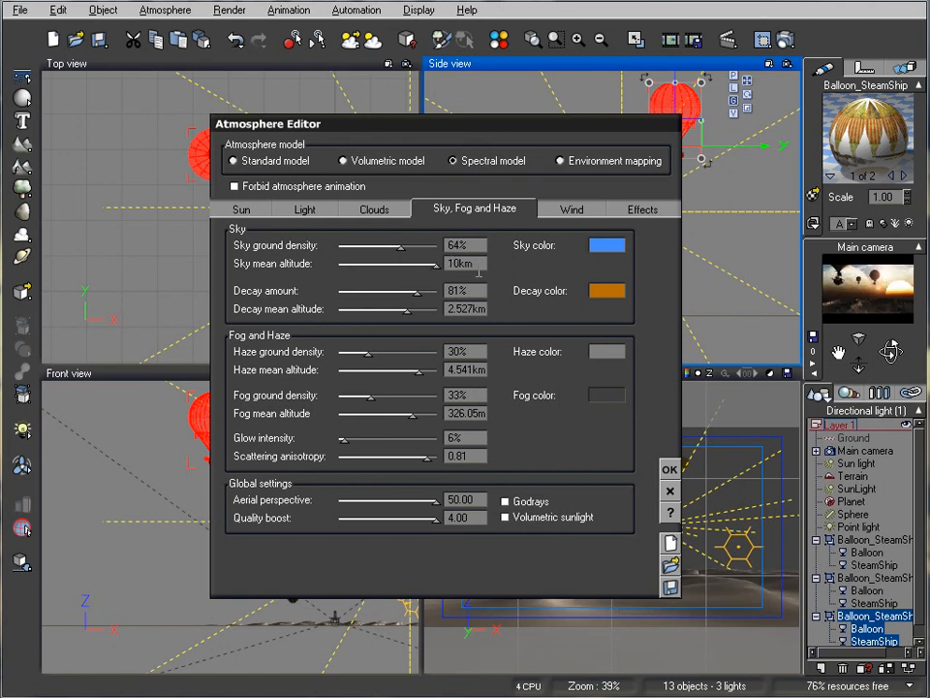
pyautogui.moveTo(438, 262); pyautogui.dragTo(413, 249)
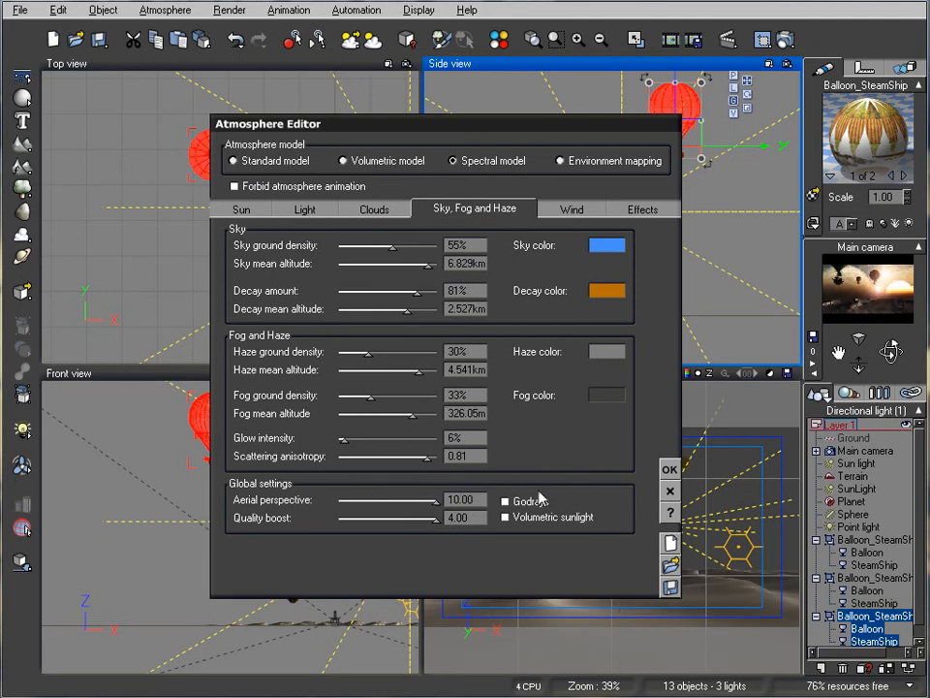
# - Set the aerial perspective to 50 and apply the atmosphere settings
pyautogui.doubleClick(479, 497)
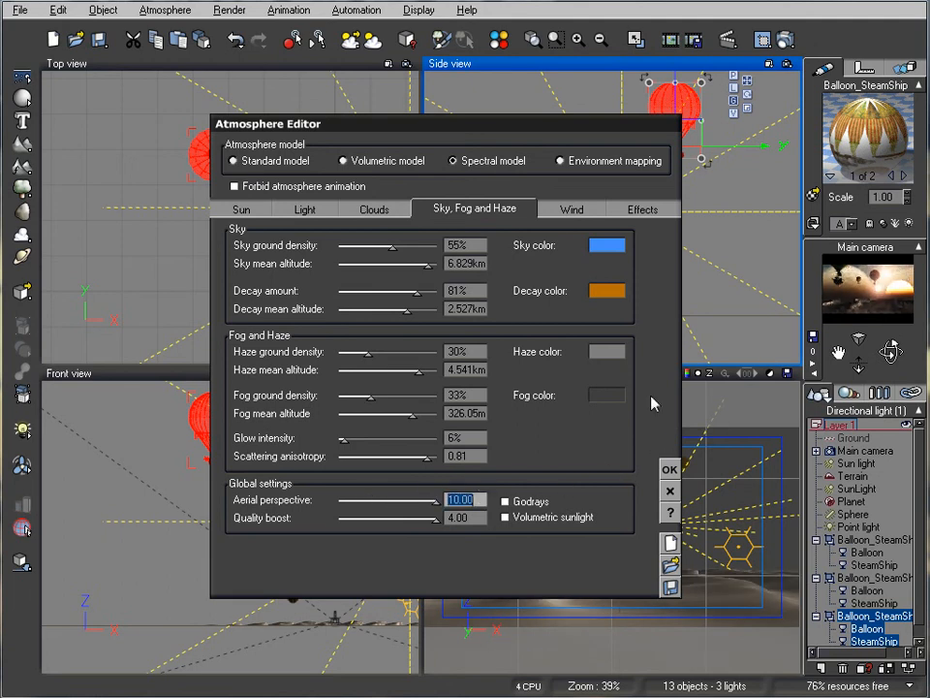
pyautogui.write('50')
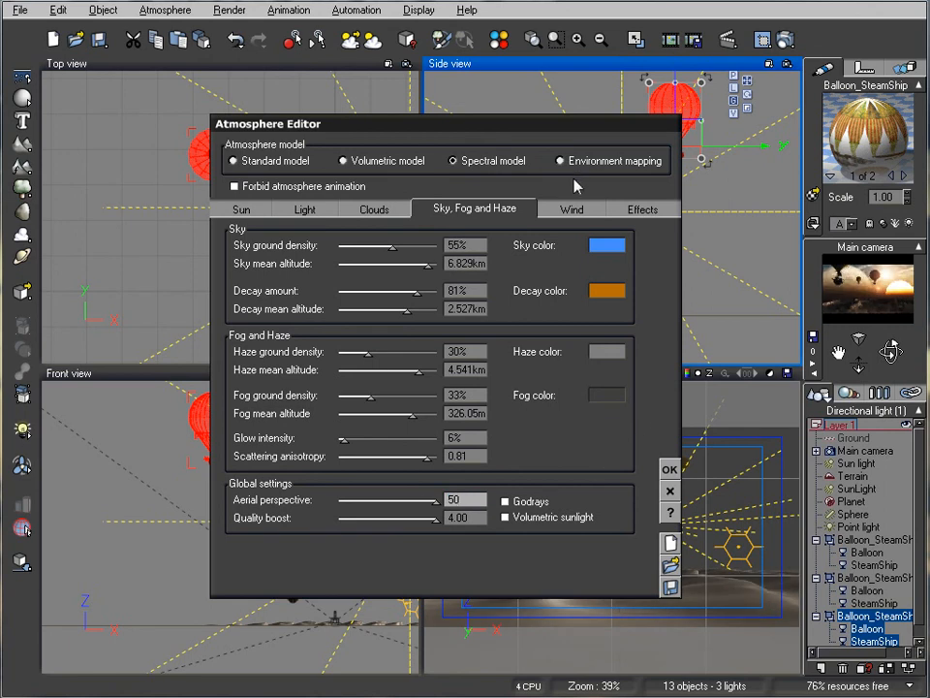
pyautogui.click(670, 469)
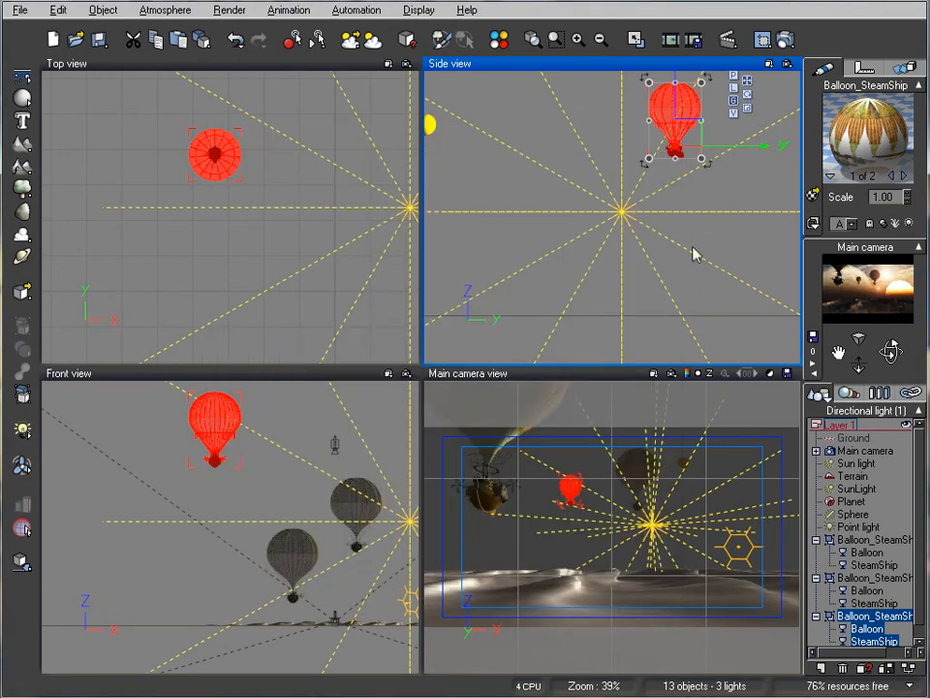
# - Render the main camera view and reposition the render display to inspect the whole picture
pyautogui.click(785, 40)
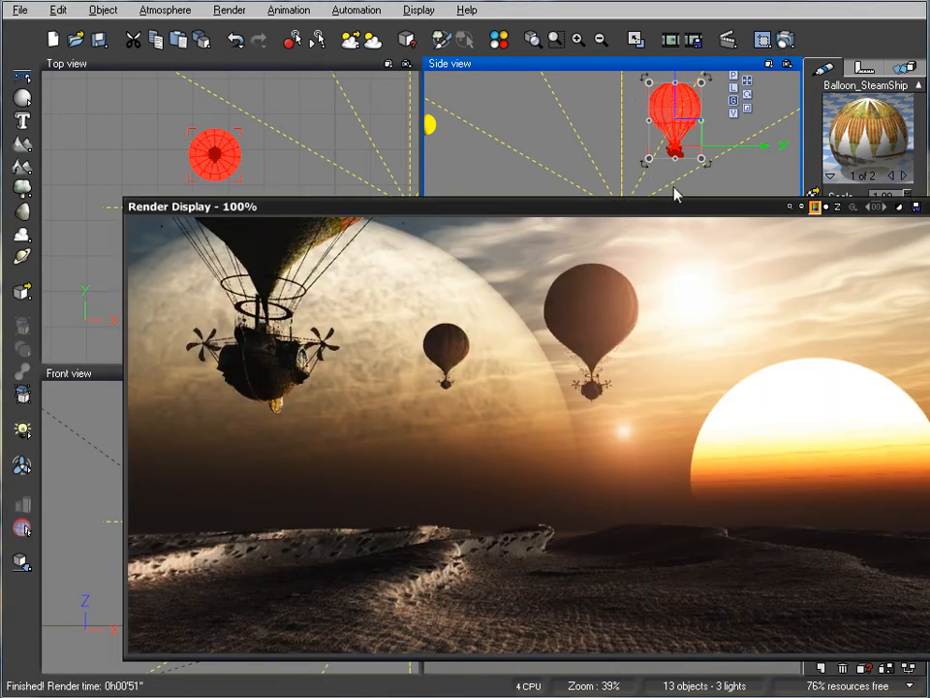
pyautogui.moveTo(687, 212); pyautogui.dragTo(605, 160)
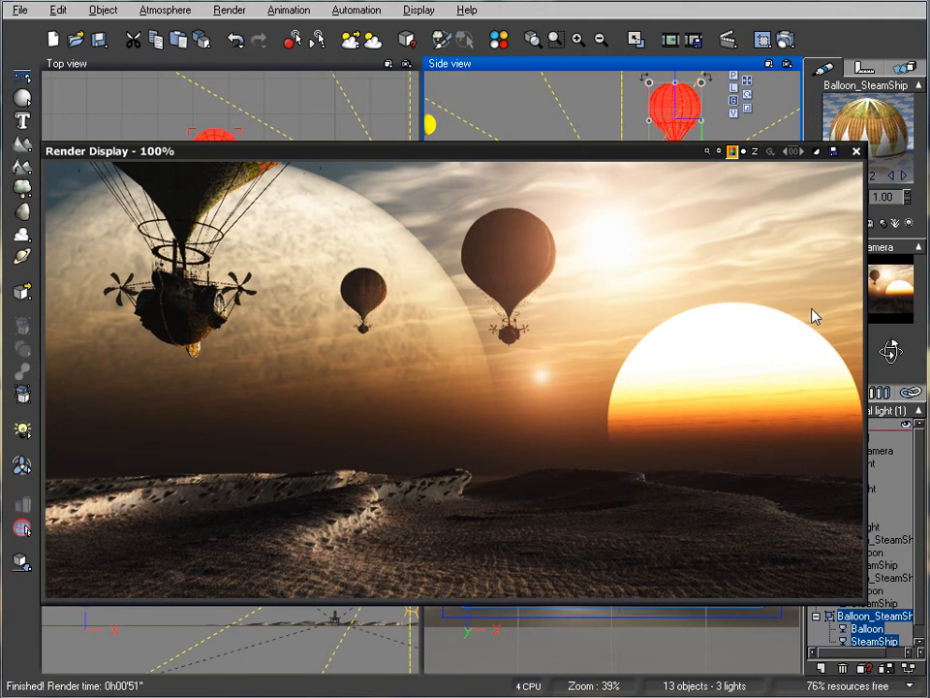
pyautogui.moveTo(694, 149)
pyautogui.mouseDown()
pyautogui.moveTo(684, 163)
pyautogui.moveTo(685, 154)
pyautogui.mouseUp()
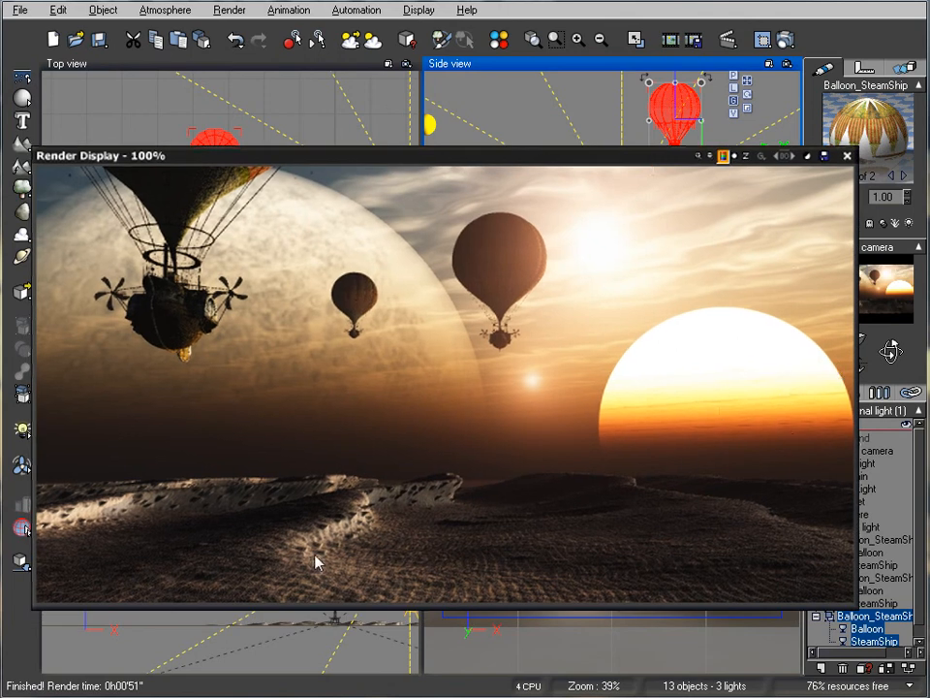